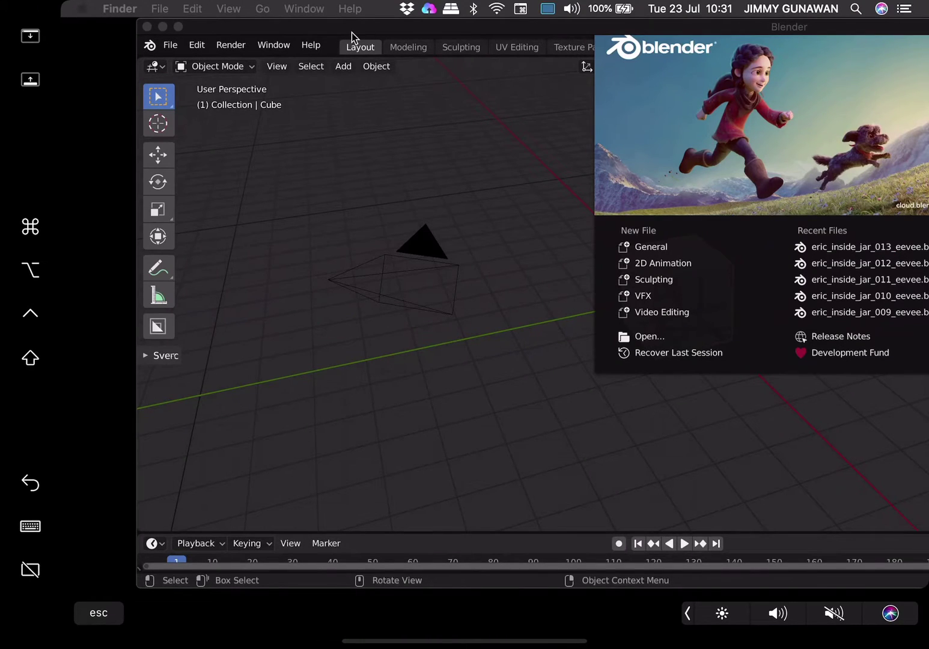
Maximise the Blender window to fill the display and dismiss the splash screen
{"action": "left_click", "coordinate": [178, 26]}
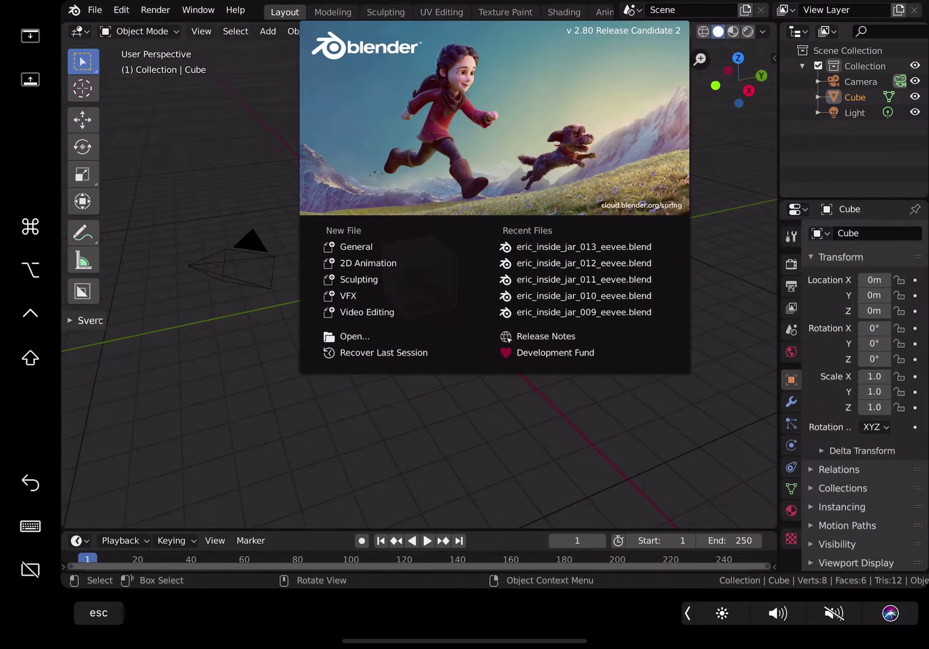
{"action": "key", "text": "Escape"}
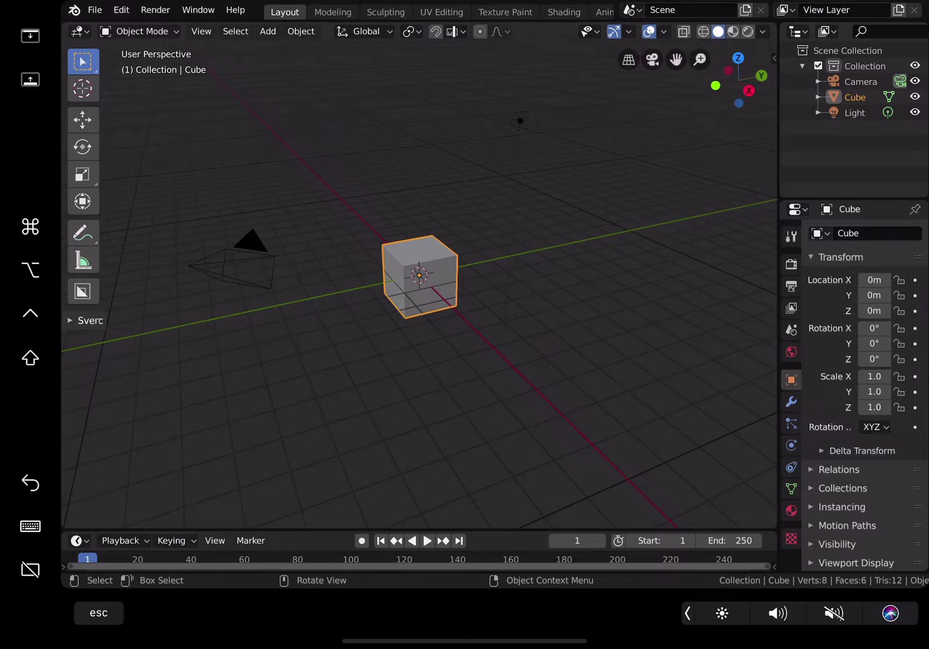
Close the iPad's Camera app and switch back to the Blender session in Sidecar
{"action": "left_click_drag", "start_coordinate": [464, 641], "coordinate": [465, 301]}
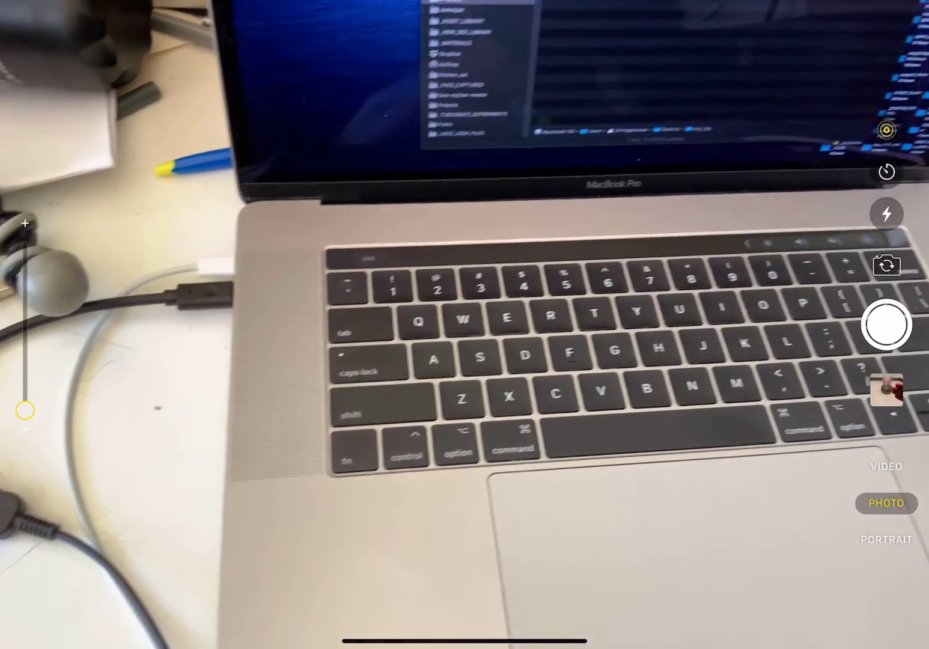
{"action": "left_click_drag", "start_coordinate": [464, 646], "coordinate": [465, 541]}
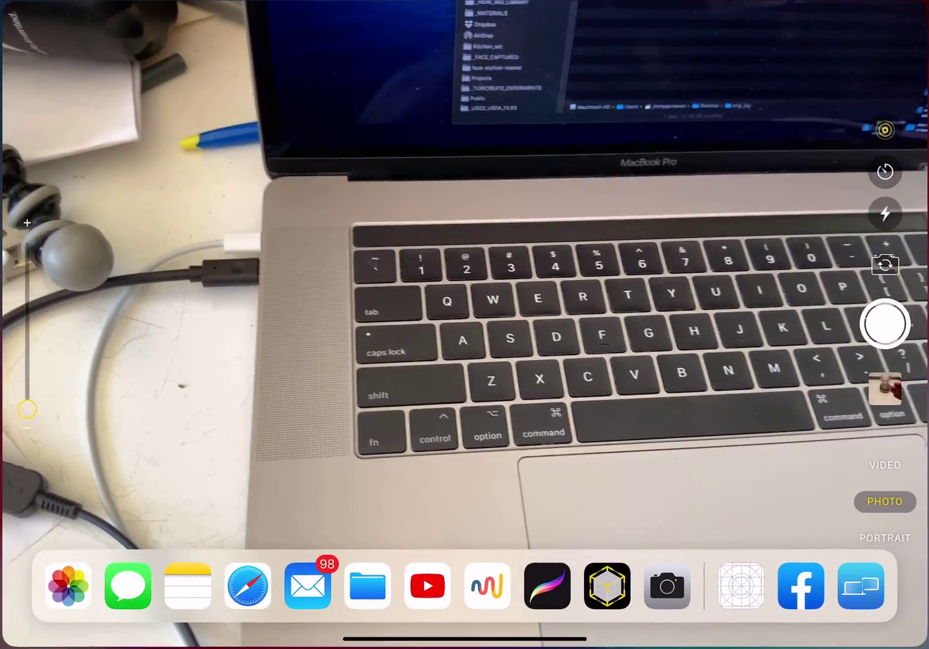
{"action": "left_click_drag", "start_coordinate": [464, 645], "coordinate": [528, 409]}
{"action": "left_click_drag", "start_coordinate": [751, 180], "coordinate": [752, 36]}
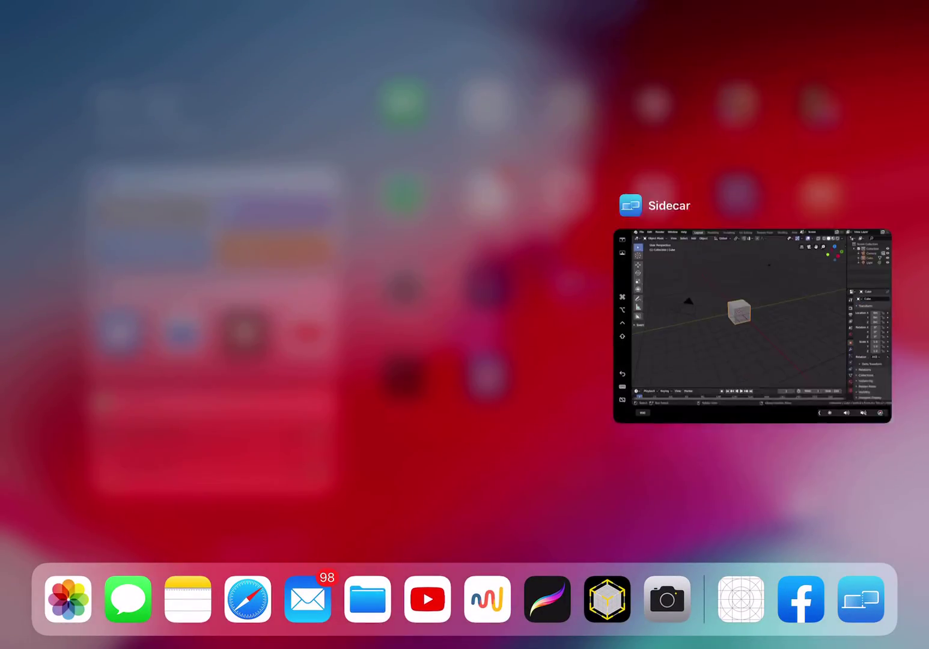
{"action": "left_click", "coordinate": [752, 159]}
{"action": "left_click", "coordinate": [699, 188]}
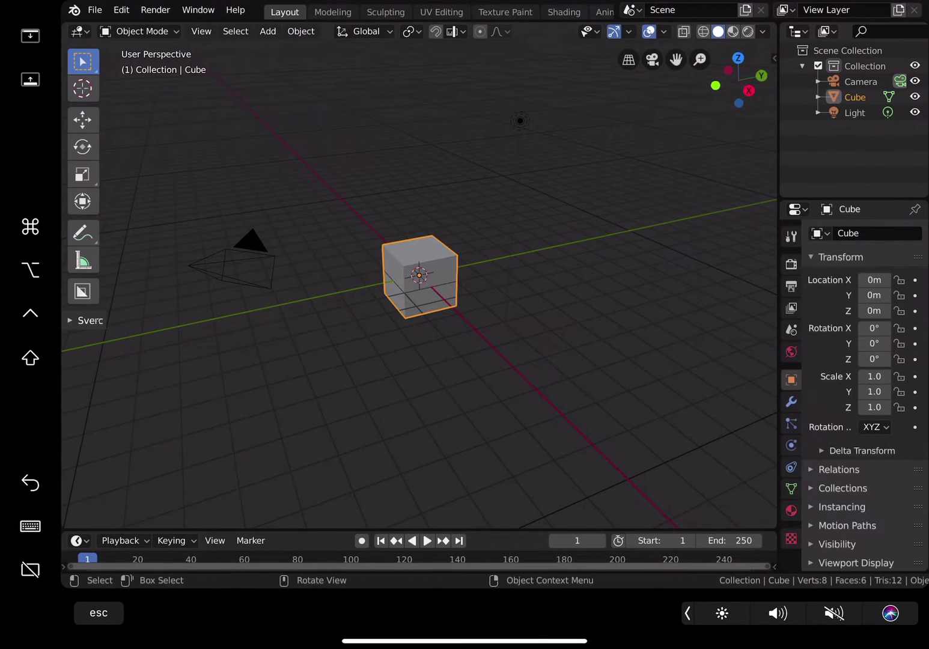
Try selecting the camera, cube and light one at a time in the viewport, and clear the selection
{"action": "left_click", "coordinate": [519, 321]}
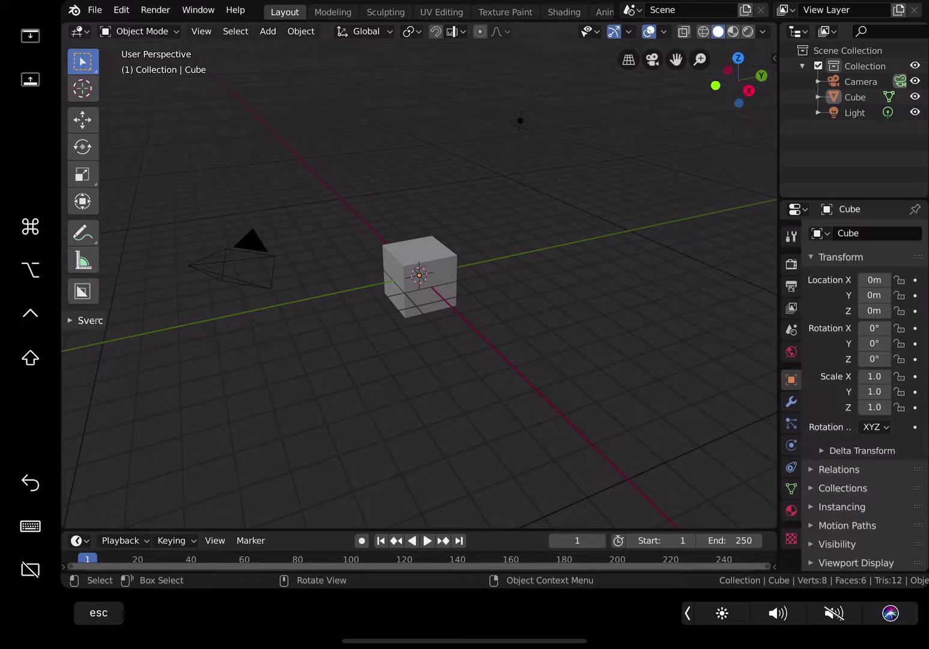
{"action": "left_click", "coordinate": [520, 121]}
{"action": "left_click", "coordinate": [260, 251]}
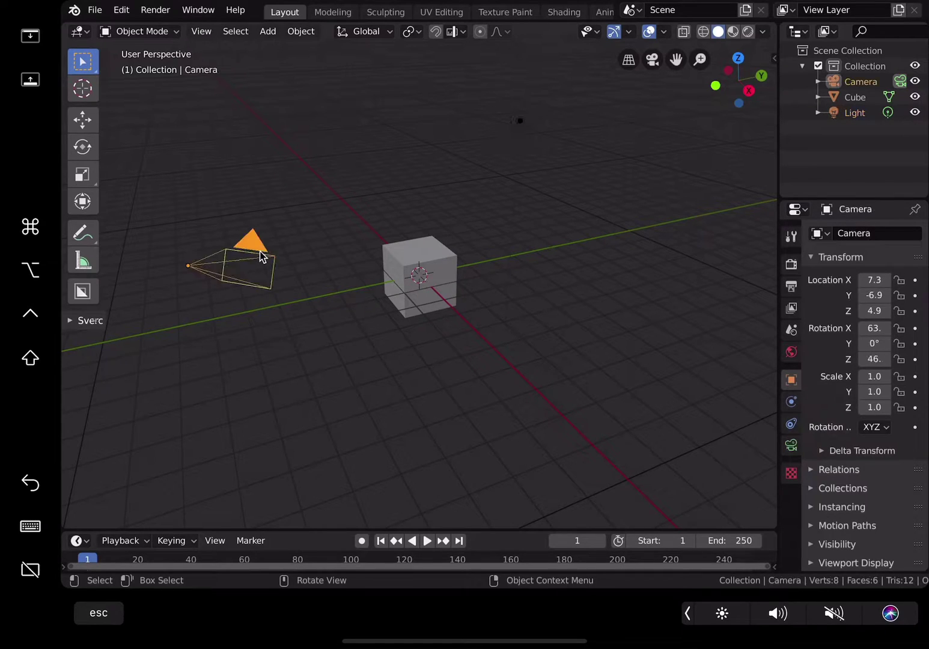
{"action": "left_click", "coordinate": [436, 249]}
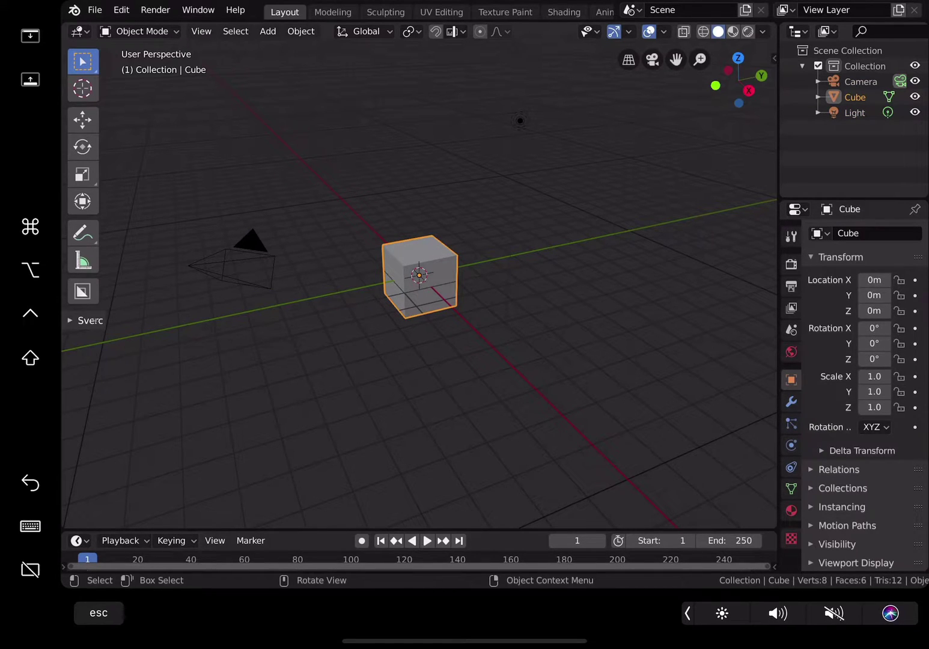
{"action": "left_click", "coordinate": [257, 252]}
{"action": "left_click", "coordinate": [431, 256]}
{"action": "left_click", "coordinate": [521, 120]}
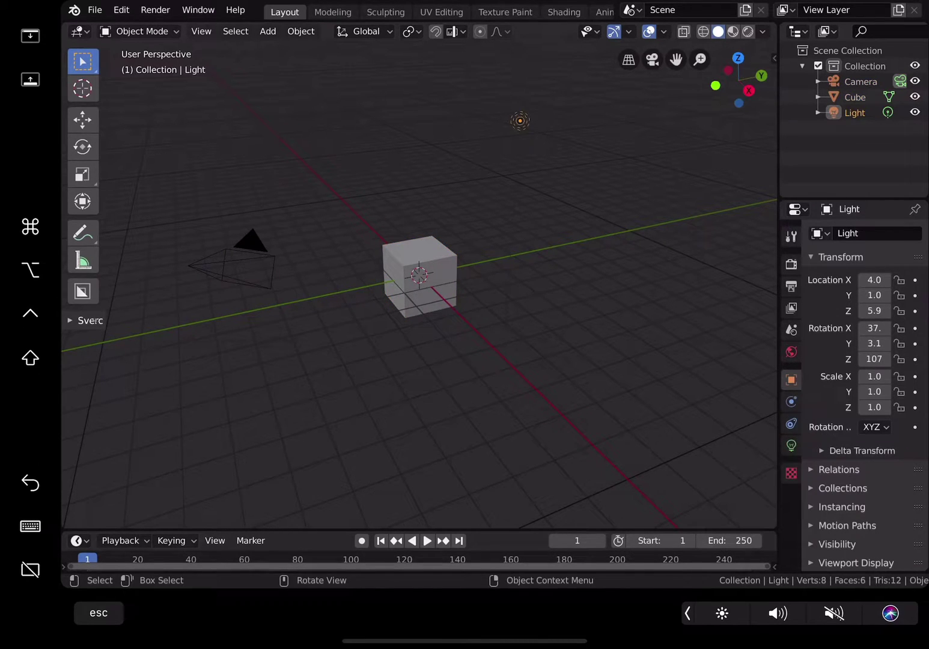
{"action": "left_click", "coordinate": [422, 265]}
{"action": "left_click", "coordinate": [264, 256]}
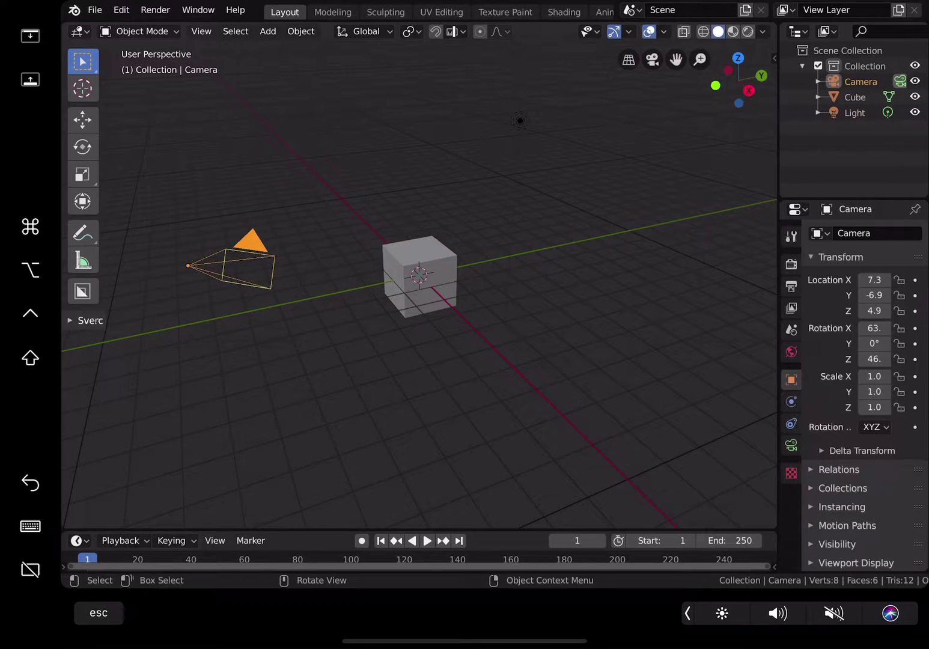
{"action": "left_click", "coordinate": [431, 262]}
{"action": "left_click", "coordinate": [520, 121]}
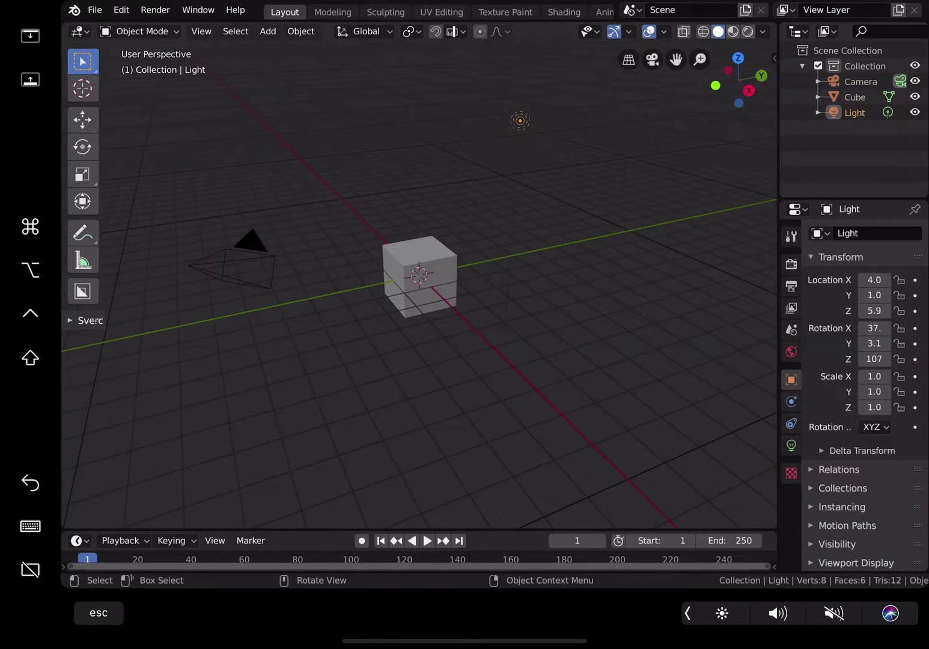
{"action": "left_click", "coordinate": [472, 290]}
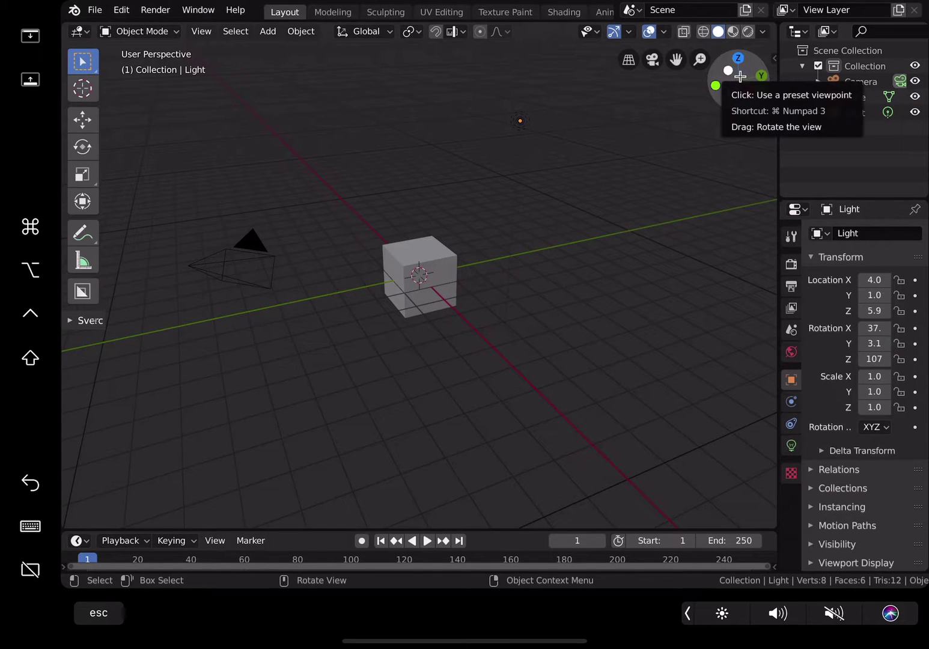
Orbit around the cube, zoom in on it and check how the scene looks through the camera
{"action": "left_click_drag", "start_coordinate": [715, 85], "coordinate": [743, 90]}
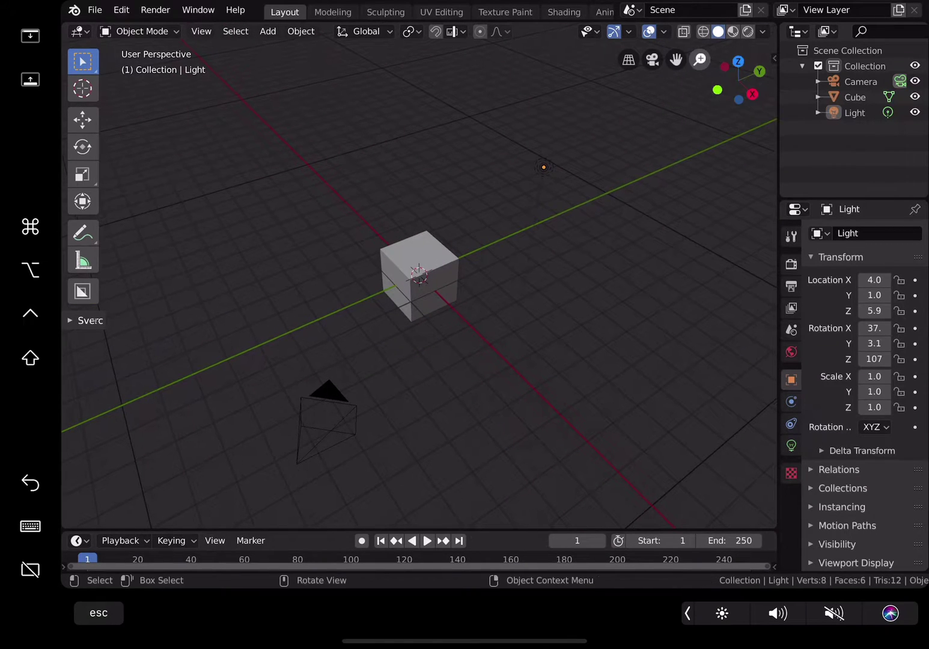
{"action": "left_click_drag", "start_coordinate": [700, 59], "coordinate": [682, 64]}
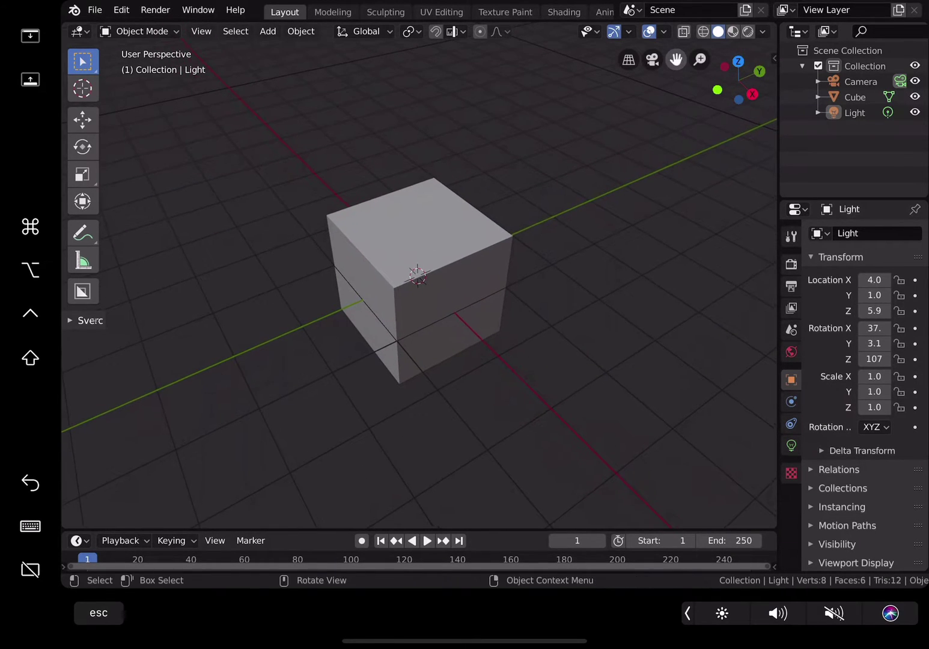
{"action": "left_click", "coordinate": [651, 62]}
{"action": "left_click", "coordinate": [652, 61]}
{"action": "left_click", "coordinate": [652, 60]}
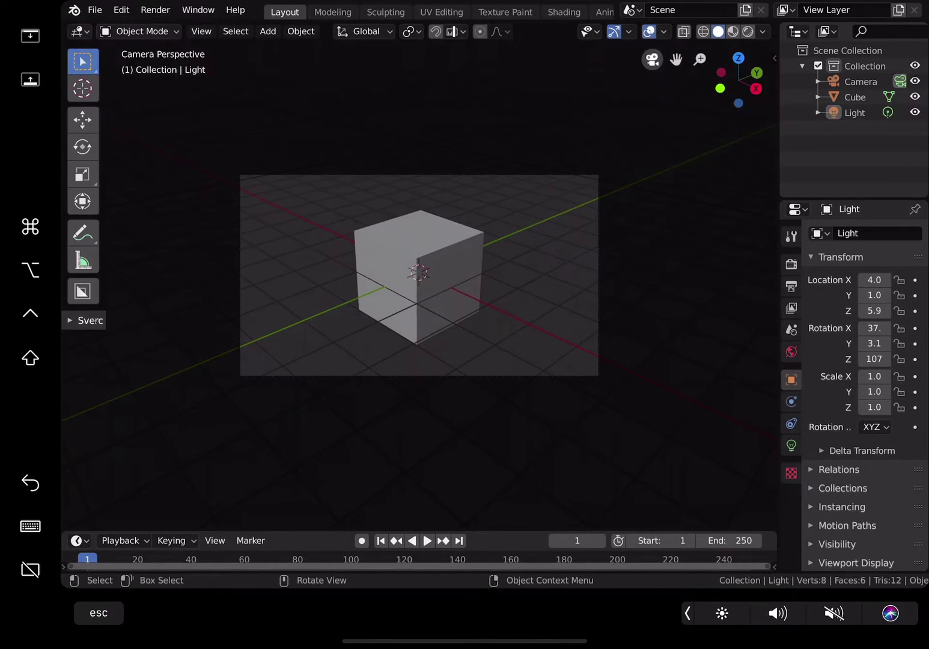
{"action": "left_click", "coordinate": [652, 60]}
Compare the orthographic and perspective projections of the cube, ending in a slightly rotated perspective view
{"action": "left_click", "coordinate": [628, 59]}
{"action": "left_click", "coordinate": [628, 59]}
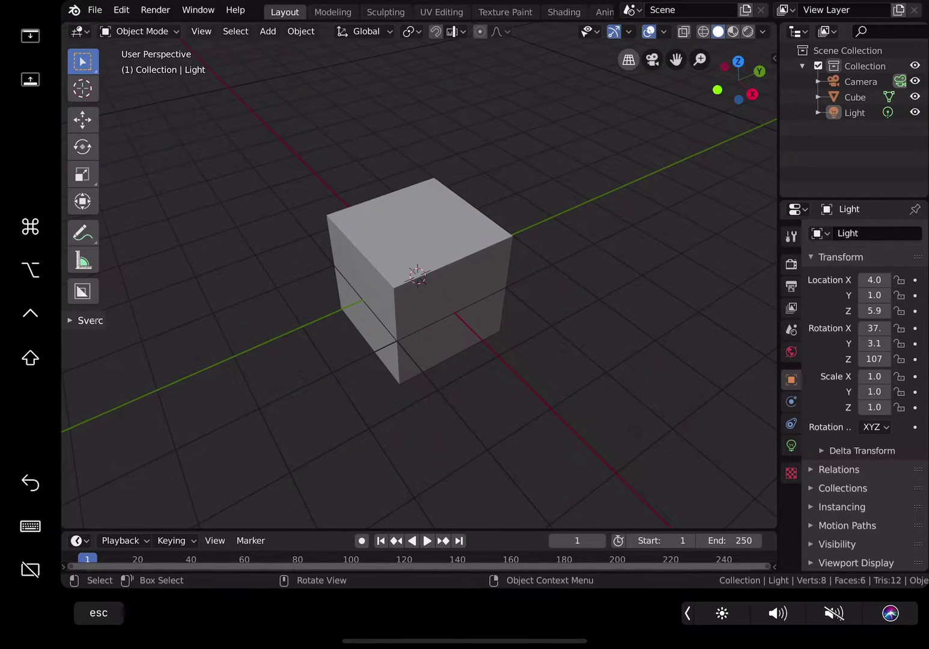
{"action": "left_click", "coordinate": [628, 59]}
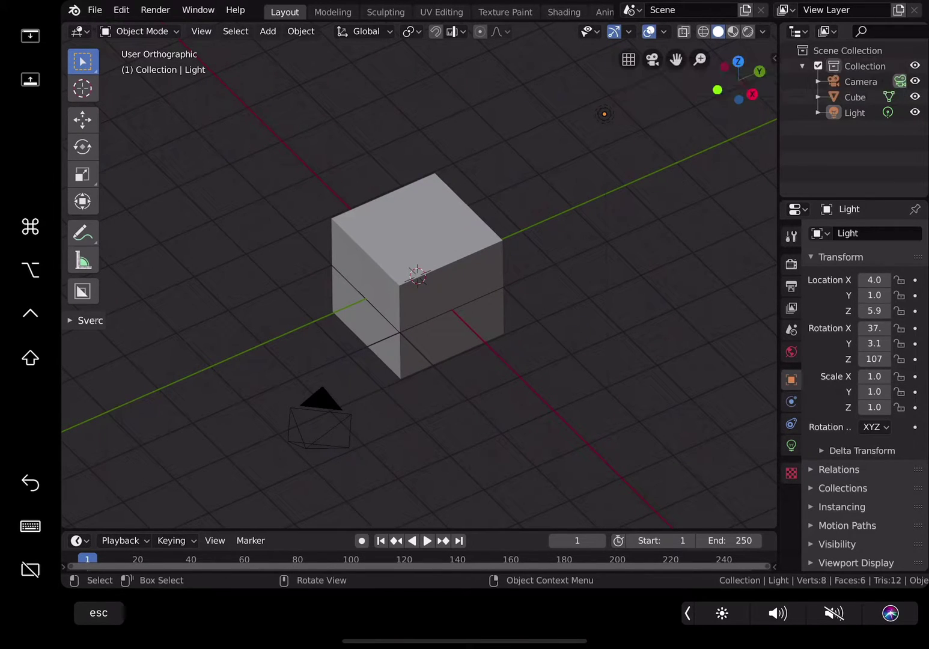
{"action": "left_click", "coordinate": [628, 59]}
{"action": "left_click", "coordinate": [628, 58]}
{"action": "left_click", "coordinate": [628, 59]}
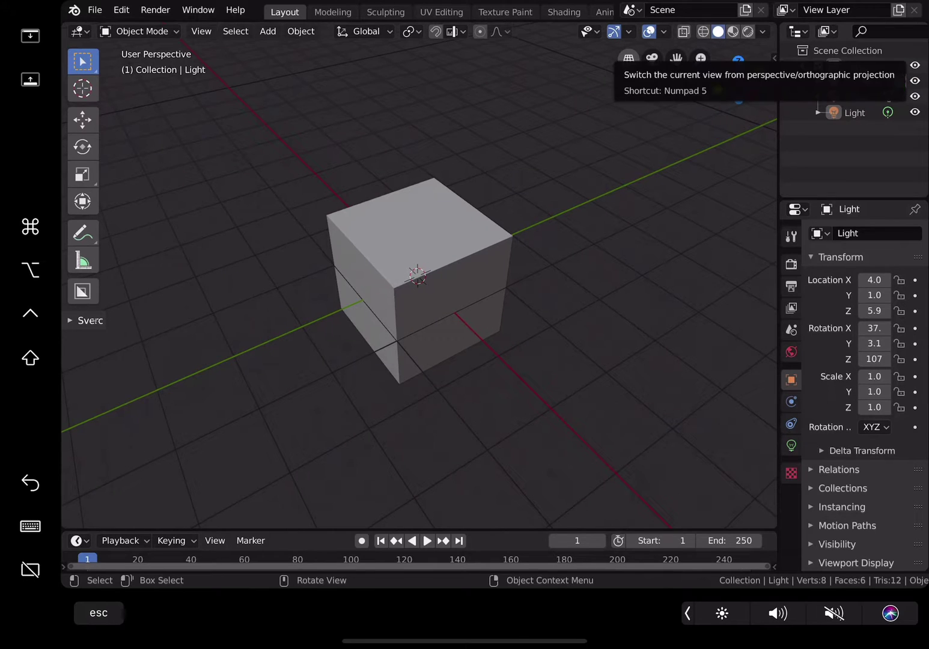
{"action": "mouse_move", "coordinate": [719, 89]}
{"action": "left_mouse_down"}
{"action": "mouse_move", "coordinate": [711, 92]}
{"action": "mouse_move", "coordinate": [745, 81]}
{"action": "mouse_move", "coordinate": [725, 66]}
{"action": "mouse_move", "coordinate": [739, 90]}
{"action": "mouse_move", "coordinate": [725, 86]}
{"action": "left_mouse_up"}
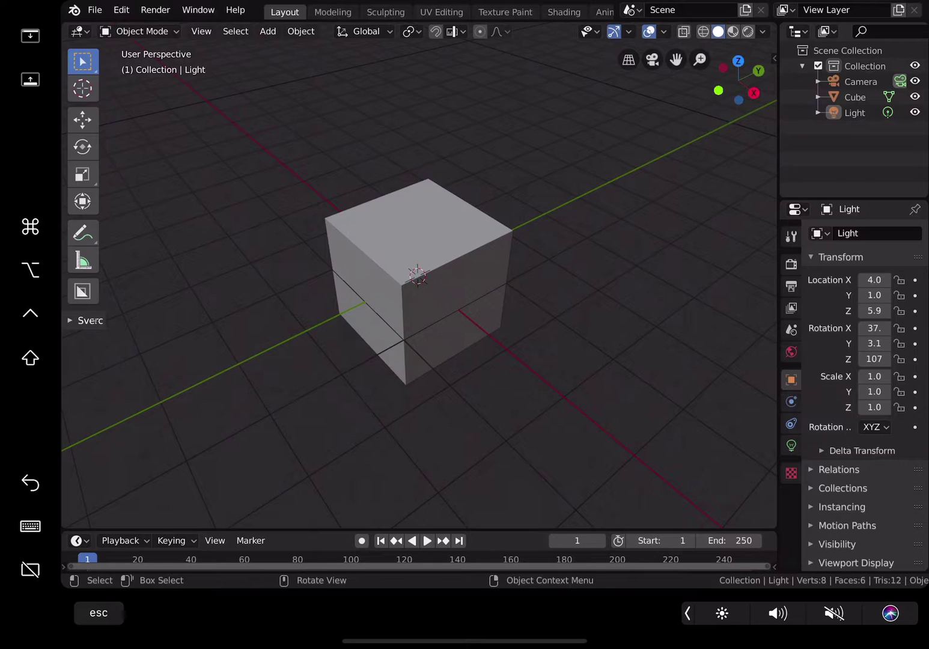
Make the cube the active object, try box selection around it in the viewport and clear the selection
{"action": "left_click", "coordinate": [860, 82]}
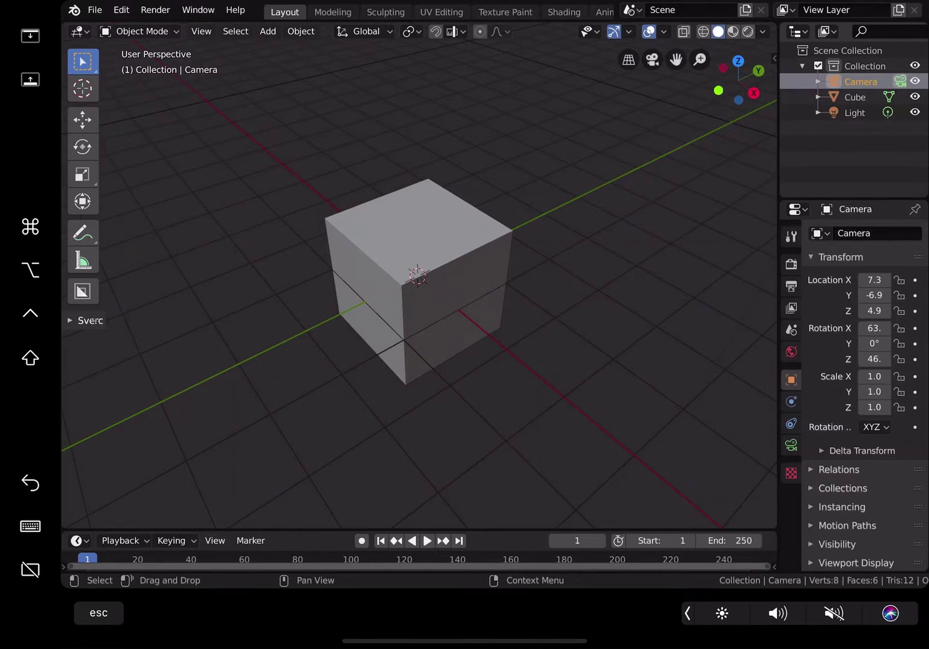
{"action": "left_click", "coordinate": [855, 98]}
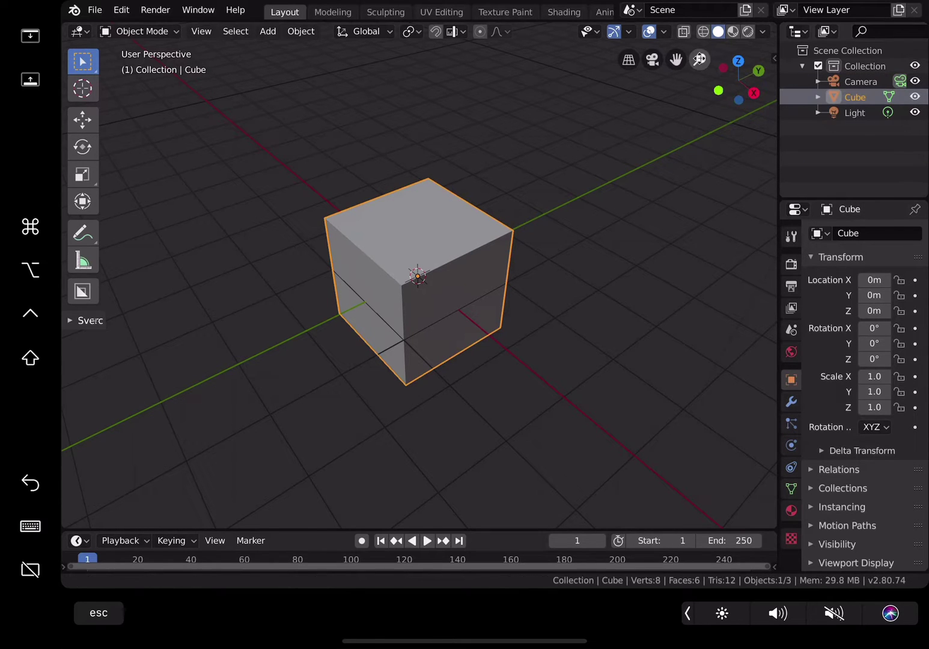
{"action": "scroll", "coordinate": [418, 282], "scroll_direction": "up", "scroll_amount": 2}
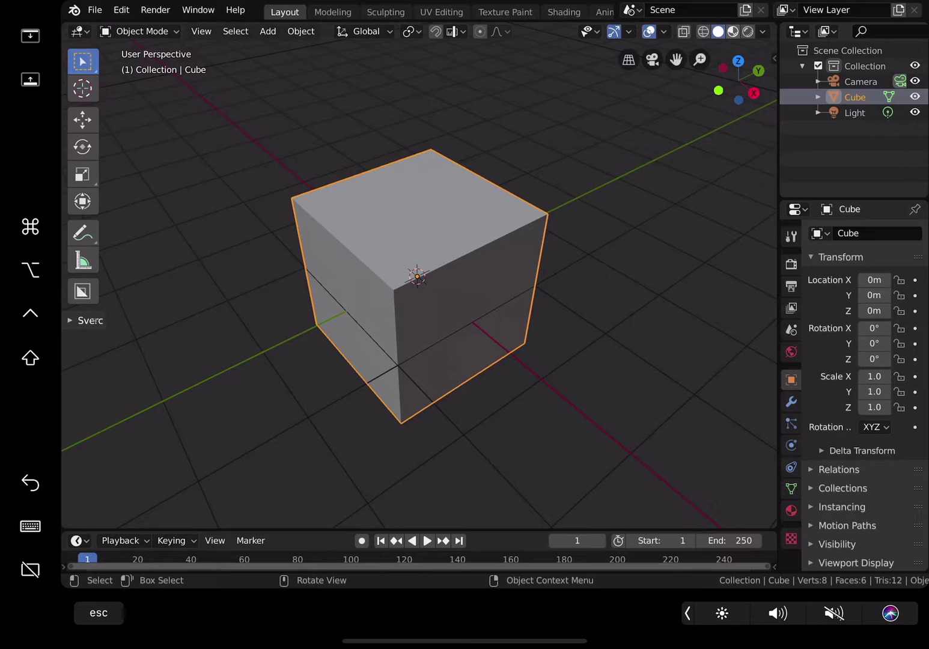
{"action": "left_click_drag", "start_coordinate": [575, 170], "coordinate": [637, 155]}
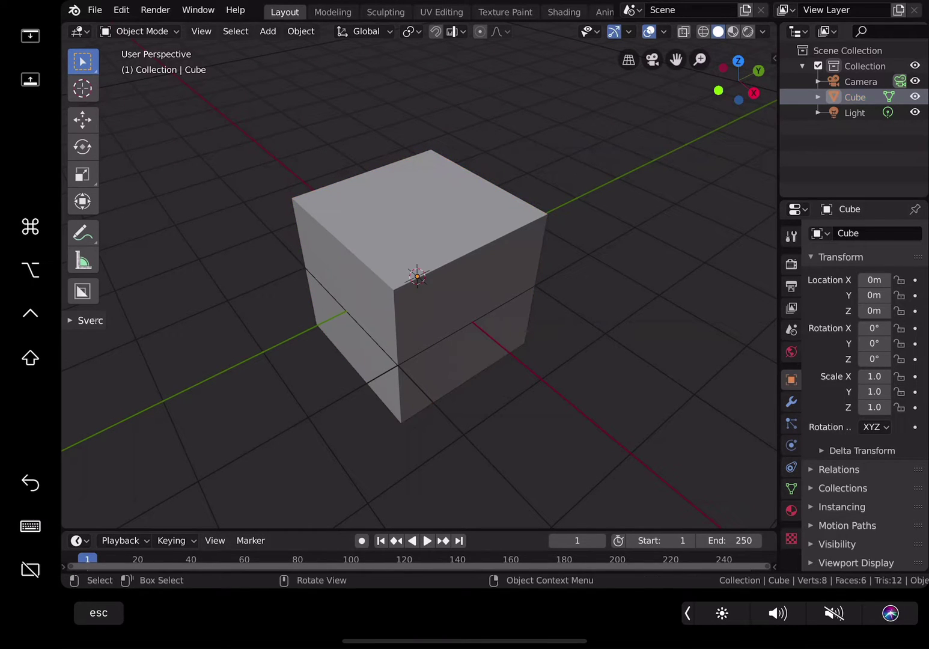
{"action": "left_click_drag", "start_coordinate": [245, 143], "coordinate": [576, 295]}
{"action": "left_click", "coordinate": [576, 296]}
Check the cube in the Texture Paint workspace, and bring its Principled BSDF node into view in the Shading workspace
{"action": "left_click", "coordinate": [505, 12]}
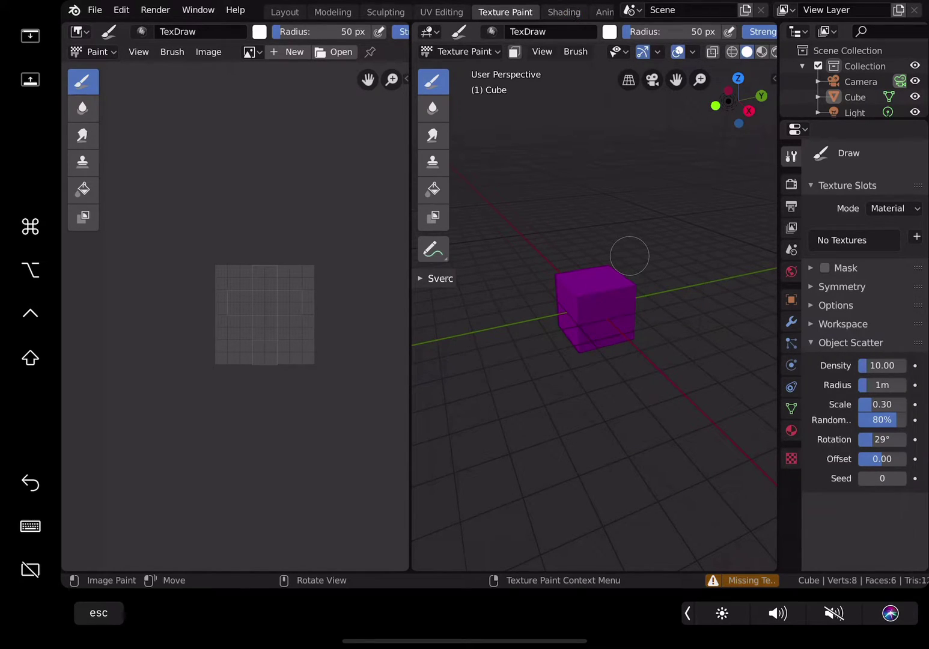
{"action": "left_click", "coordinate": [563, 12]}
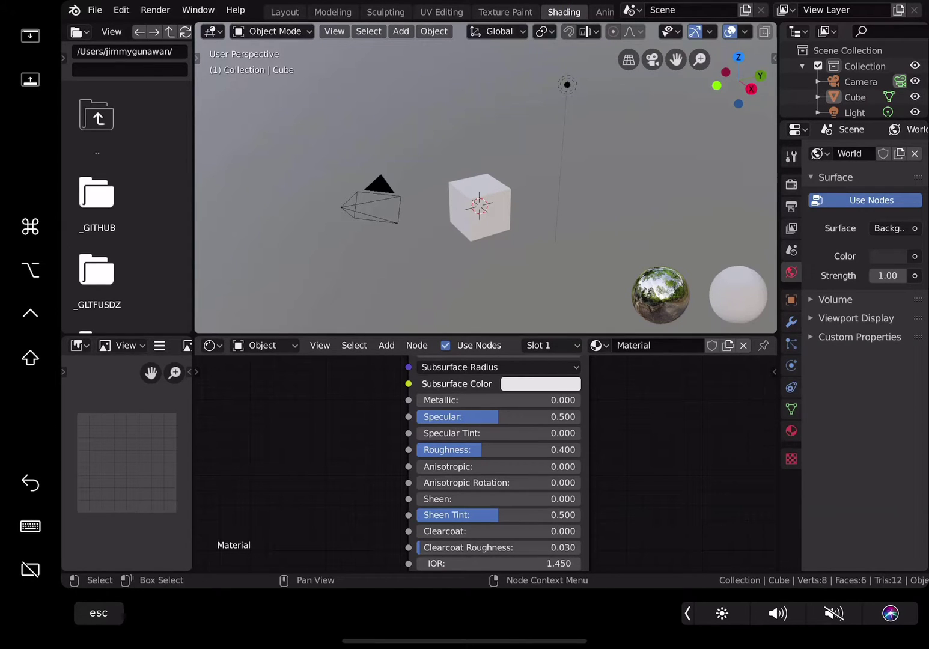
{"action": "scroll", "coordinate": [485, 463], "scroll_direction": "down", "scroll_amount": 2}
{"action": "scroll", "coordinate": [486, 463], "scroll_direction": "up", "scroll_amount": 5}
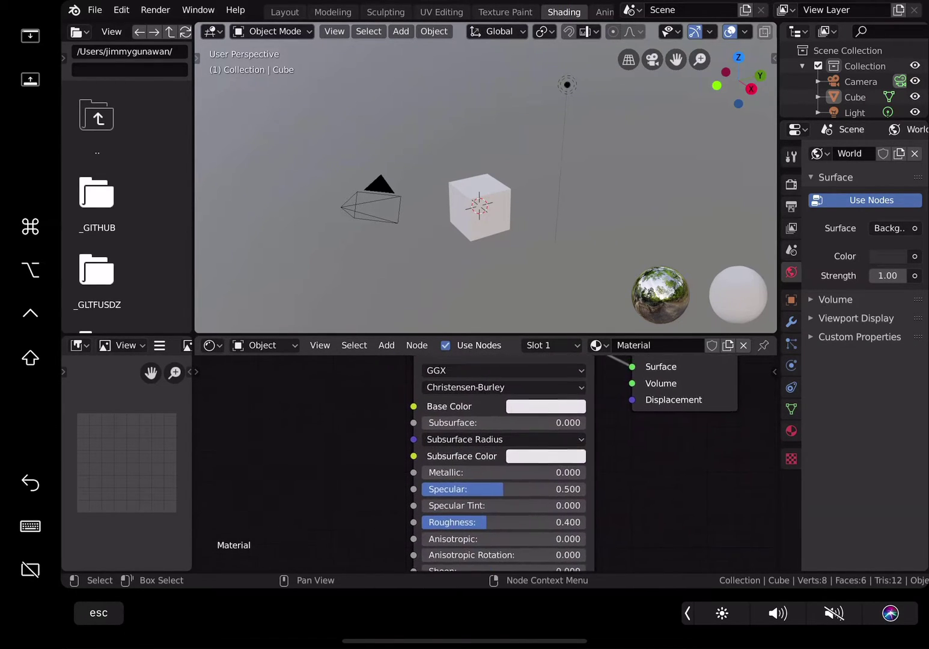
{"action": "scroll", "coordinate": [486, 463], "scroll_direction": "up", "scroll_amount": 4}
{"action": "scroll", "coordinate": [485, 463], "scroll_direction": "down", "scroll_amount": 2}
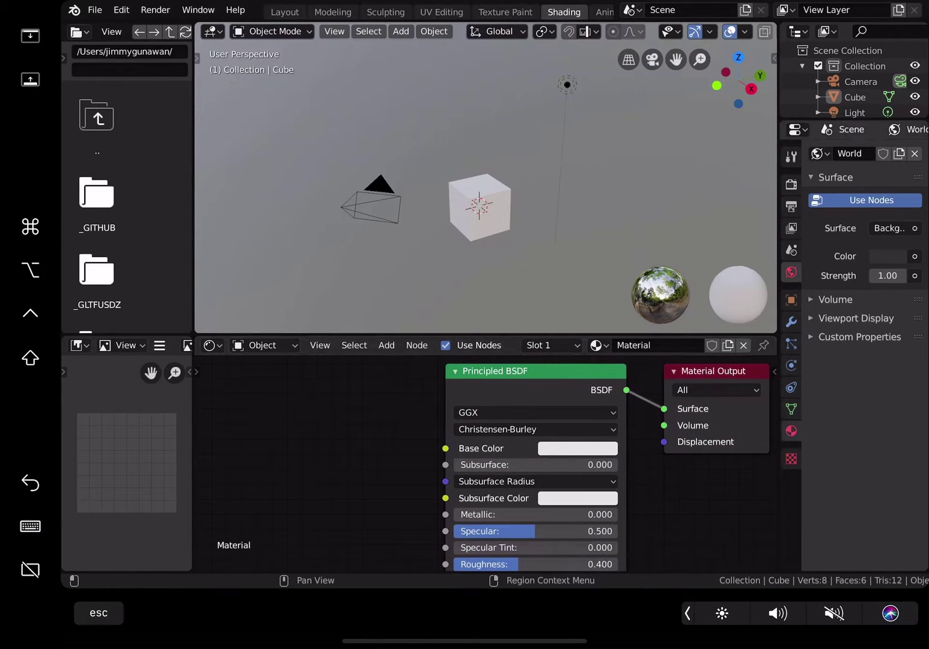
Connect an Image Texture to the Base Color of the cube's material
{"action": "left_click", "coordinate": [792, 430]}
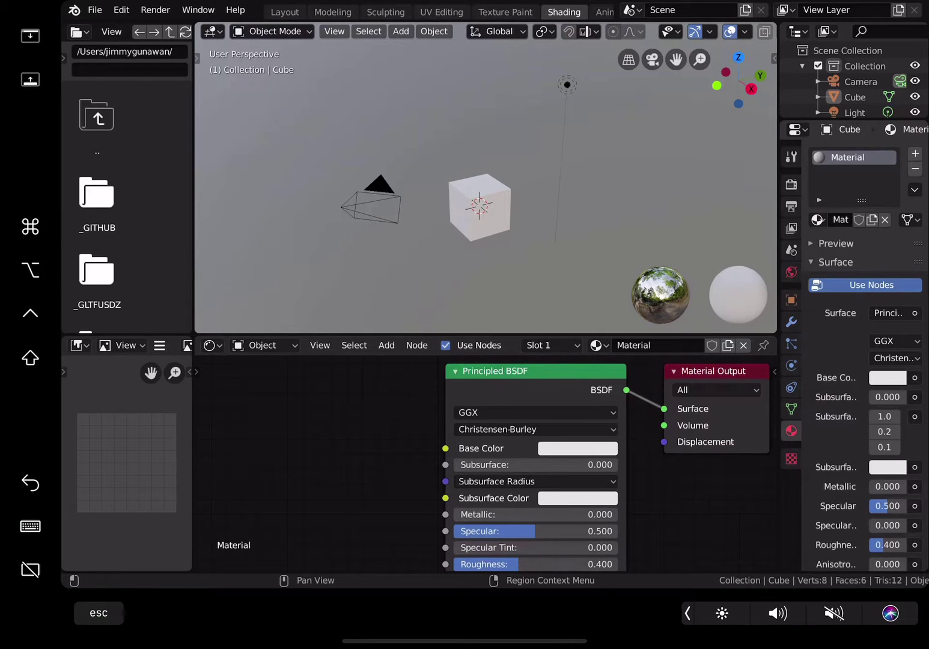
{"action": "left_click", "coordinate": [915, 378]}
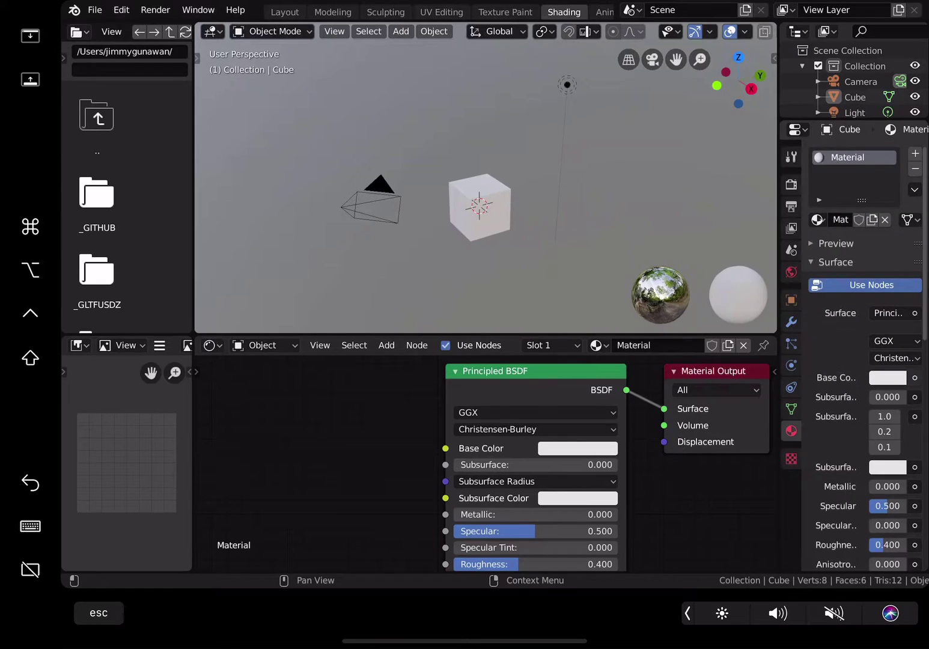
{"action": "left_click", "coordinate": [915, 377]}
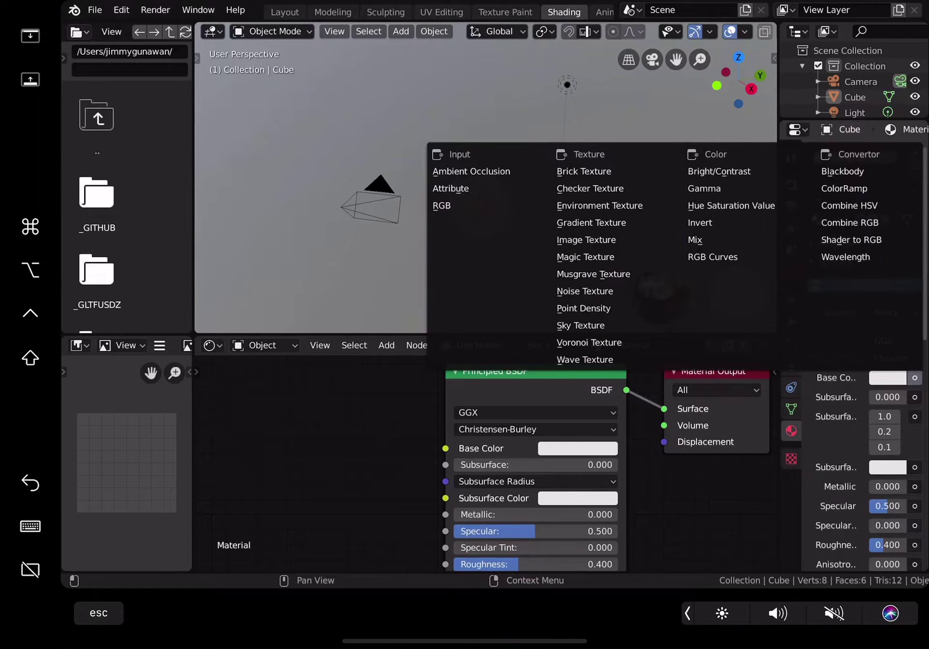
{"action": "left_click", "coordinate": [586, 240]}
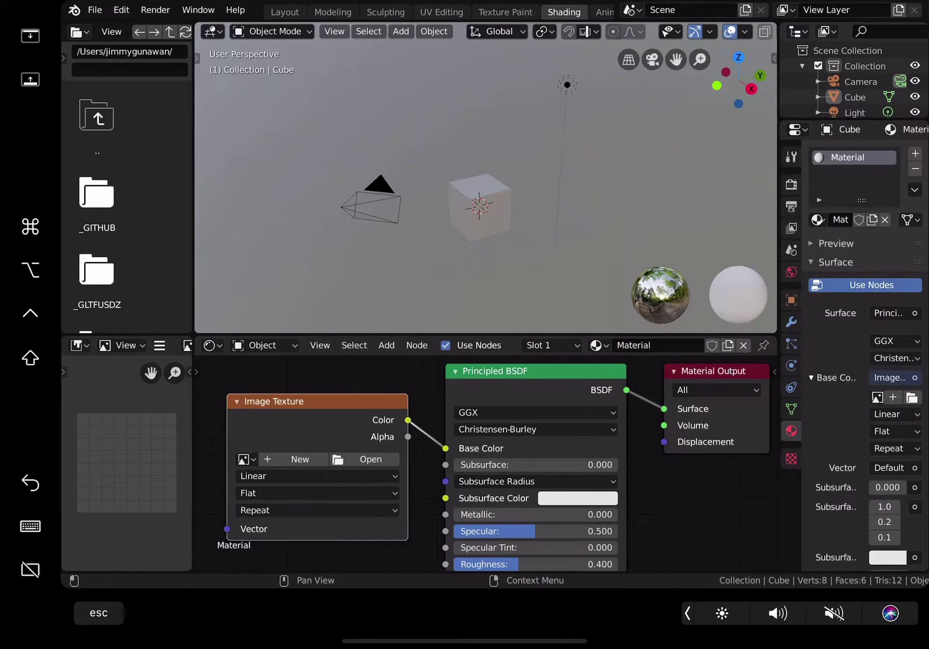
Create a new blank image for the Base Color texture and switch to the Texture Paint workspace
{"action": "left_click", "coordinate": [894, 398]}
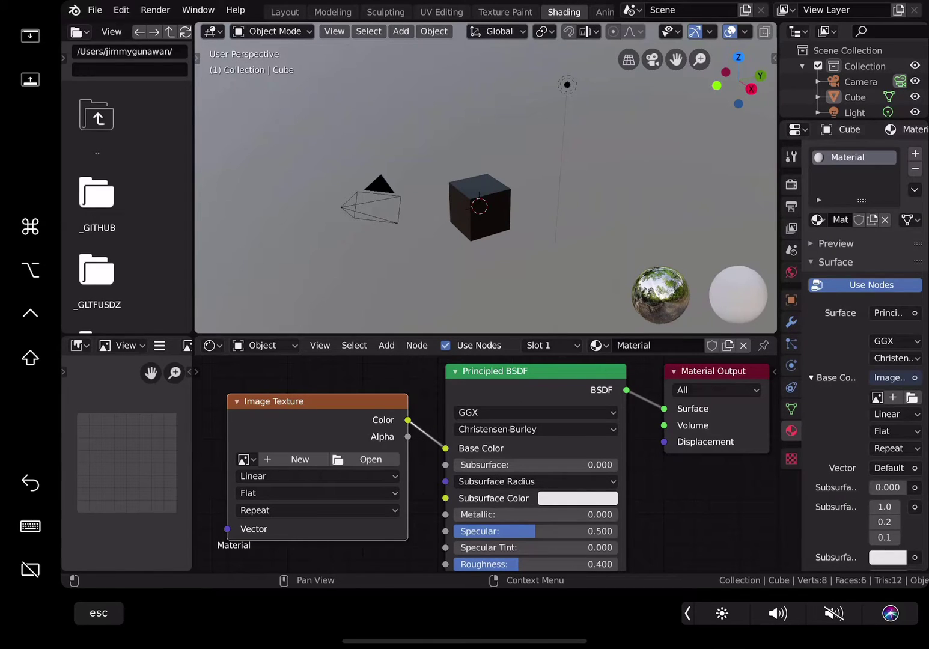
{"action": "left_click", "coordinate": [747, 500]}
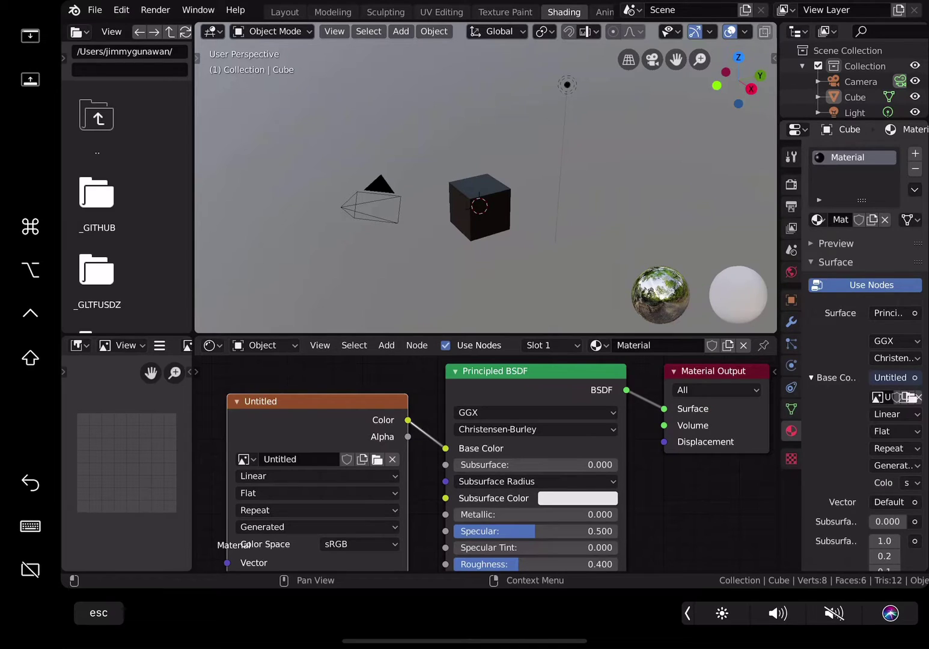
{"action": "left_click", "coordinate": [510, 13]}
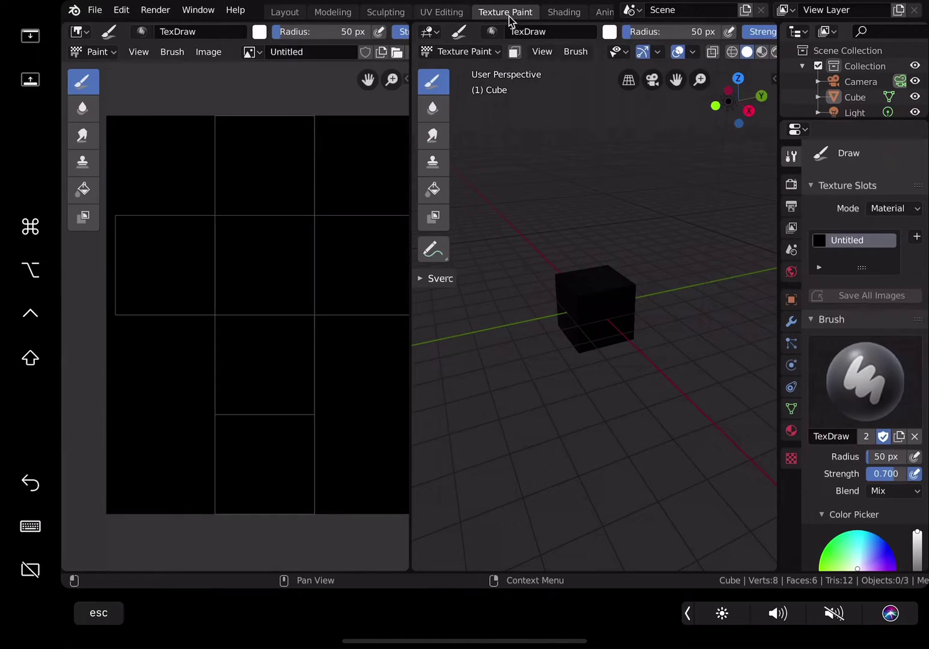
Set the brush colour to green and paint strokes over the cube's top and two visible side faces
{"action": "left_click_drag", "start_coordinate": [858, 568], "coordinate": [832, 549]}
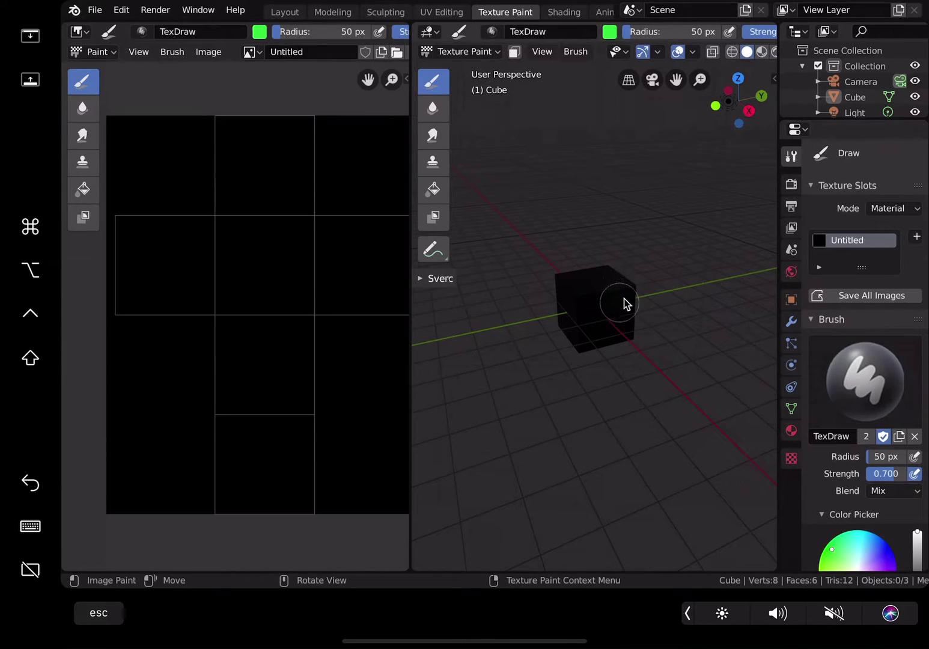
{"action": "left_click_drag", "start_coordinate": [614, 289], "coordinate": [604, 314]}
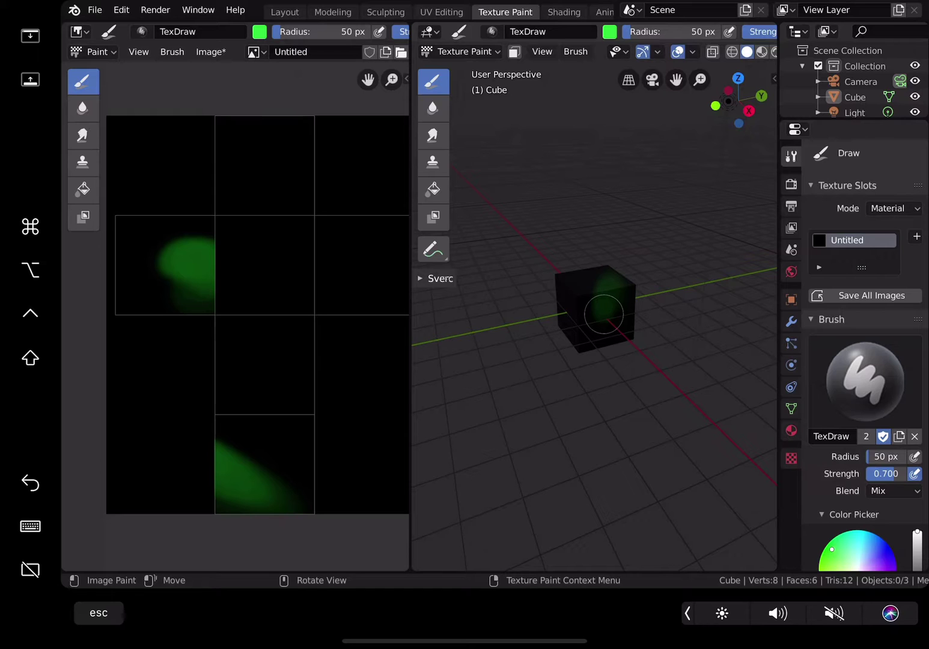
{"action": "left_click_drag", "start_coordinate": [700, 80], "coordinate": [741, 14]}
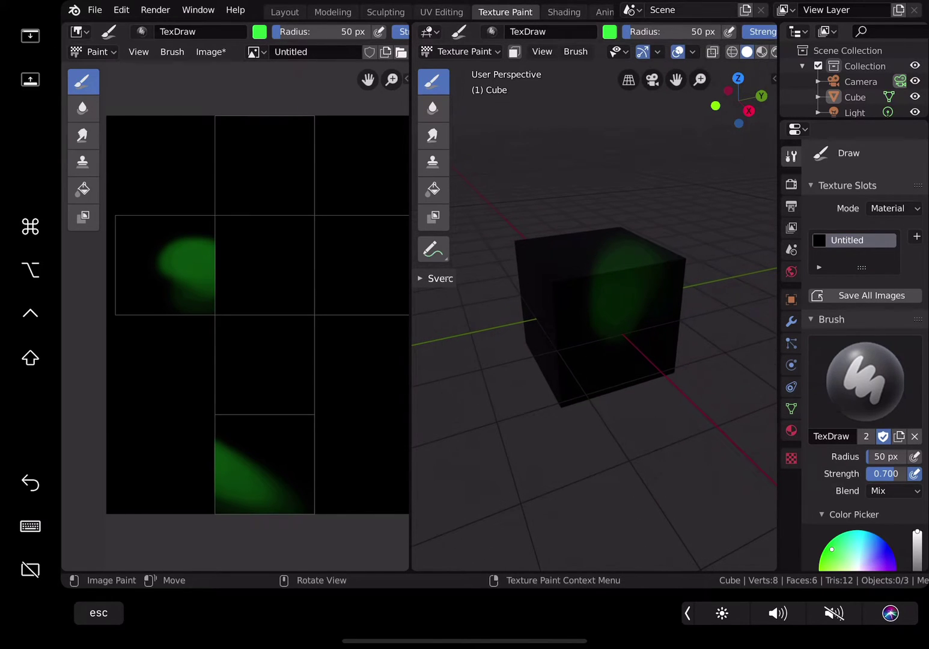
{"action": "mouse_move", "coordinate": [653, 285]}
{"action": "left_mouse_down"}
{"action": "mouse_move", "coordinate": [558, 296]}
{"action": "mouse_move", "coordinate": [575, 245]}
{"action": "mouse_move", "coordinate": [535, 301]}
{"action": "mouse_move", "coordinate": [623, 294]}
{"action": "mouse_move", "coordinate": [616, 326]}
{"action": "mouse_move", "coordinate": [556, 323]}
{"action": "left_mouse_up"}
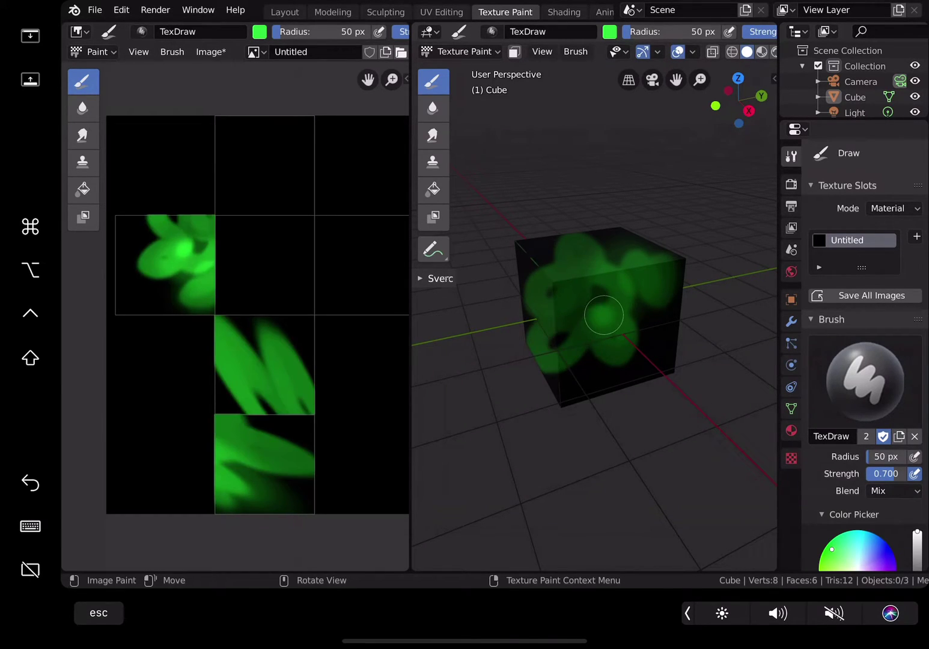
Extend the green strokes around the cube onto the next side face
{"action": "left_click_drag", "start_coordinate": [700, 79], "coordinate": [673, 86]}
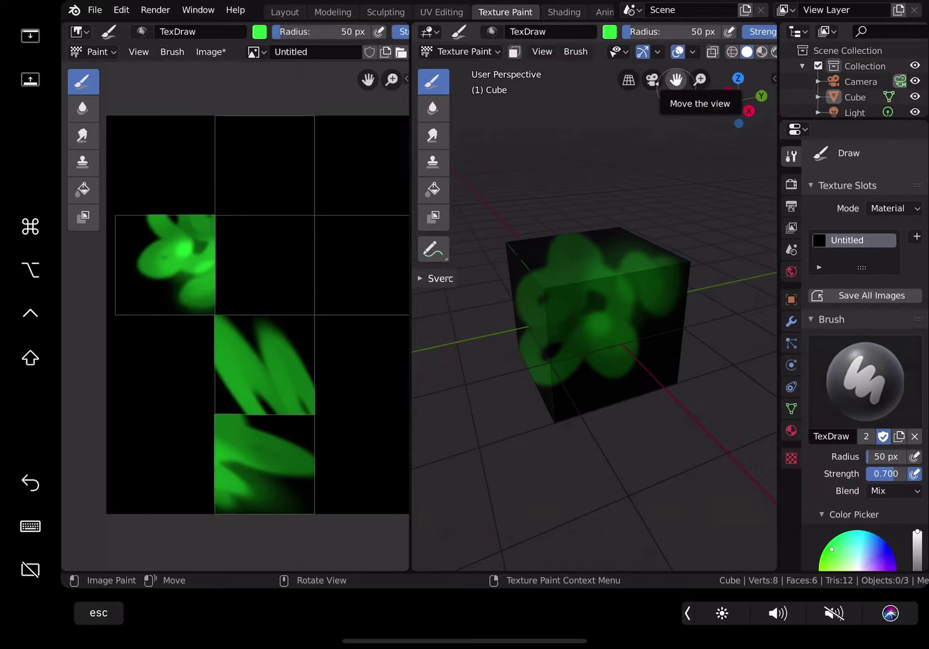
{"action": "left_click_drag", "start_coordinate": [731, 90], "coordinate": [691, 123]}
{"action": "mouse_move", "coordinate": [639, 298]}
{"action": "left_mouse_down"}
{"action": "mouse_move", "coordinate": [624, 315]}
{"action": "mouse_move", "coordinate": [645, 303]}
{"action": "mouse_move", "coordinate": [602, 291]}
{"action": "left_mouse_up"}
{"action": "left_click_drag", "start_coordinate": [728, 91], "coordinate": [708, 107]}
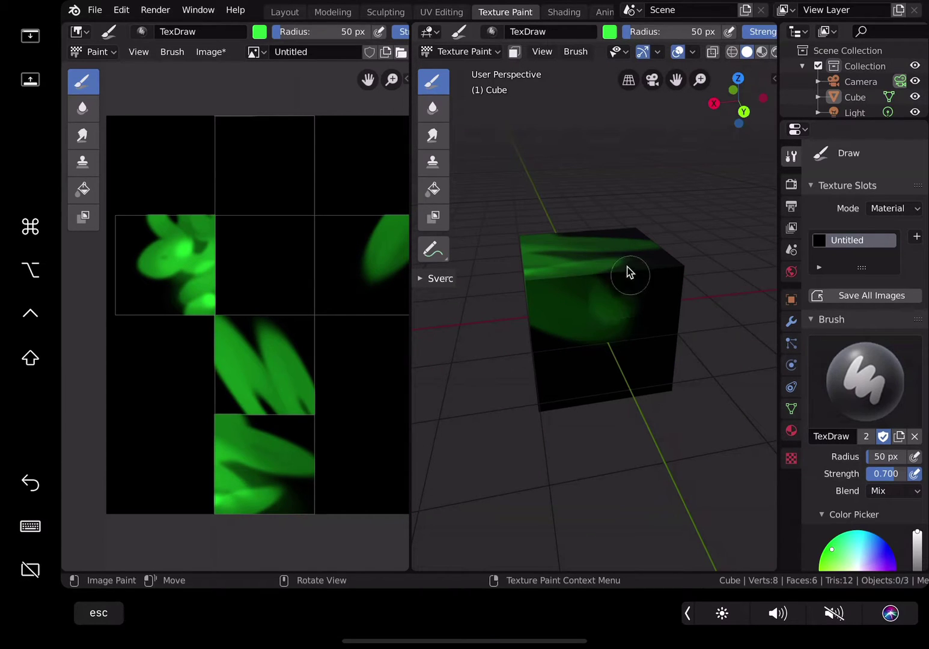
{"action": "left_click", "coordinate": [616, 300]}
Paint a pale cyan stroke beside the green on the side face and top, then cover it with orange strokes
{"action": "left_click", "coordinate": [861, 565]}
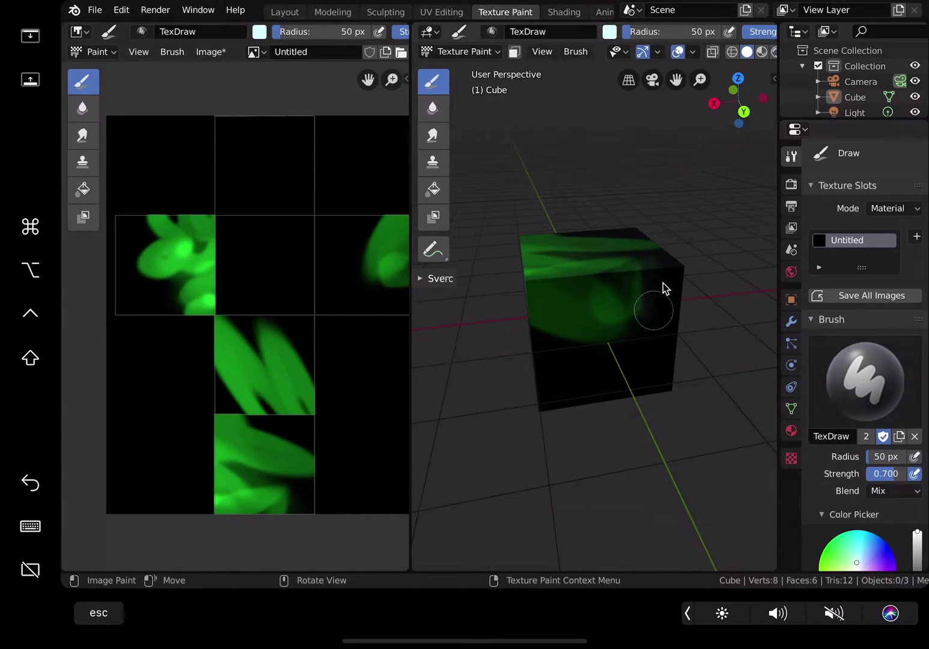
{"action": "left_click_drag", "start_coordinate": [662, 285], "coordinate": [631, 299]}
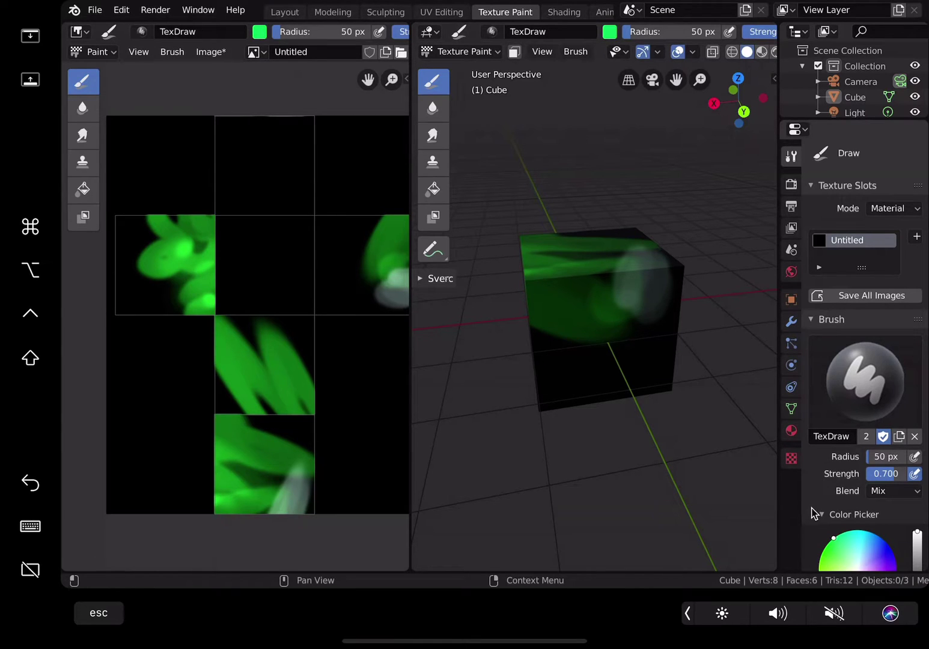
{"action": "left_click", "coordinate": [851, 557]}
{"action": "left_click", "coordinate": [856, 556]}
{"action": "scroll", "coordinate": [865, 360], "scroll_direction": "down", "scroll_amount": 6}
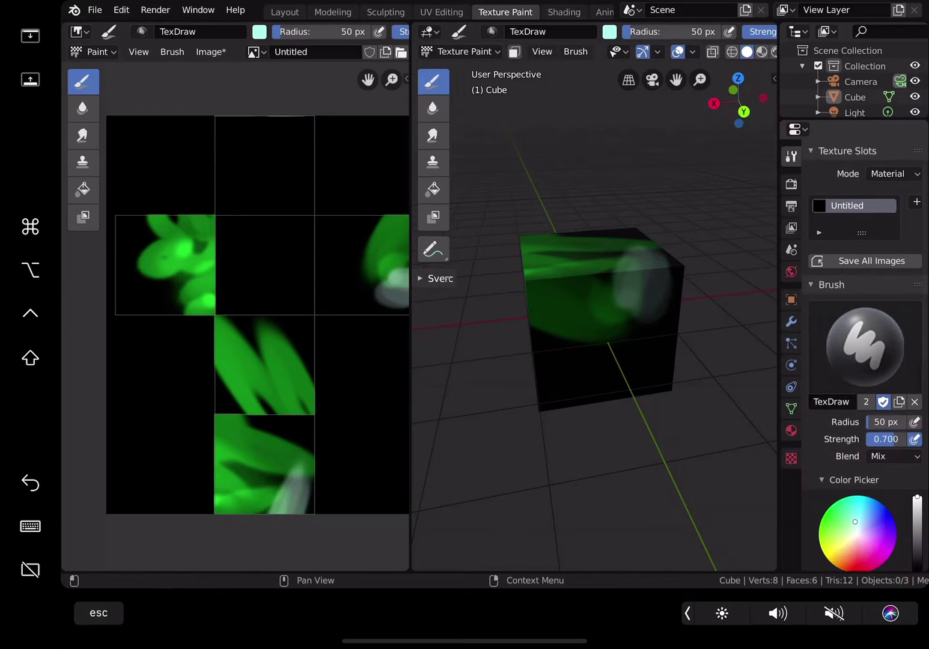
{"action": "left_click_drag", "start_coordinate": [856, 391], "coordinate": [840, 420]}
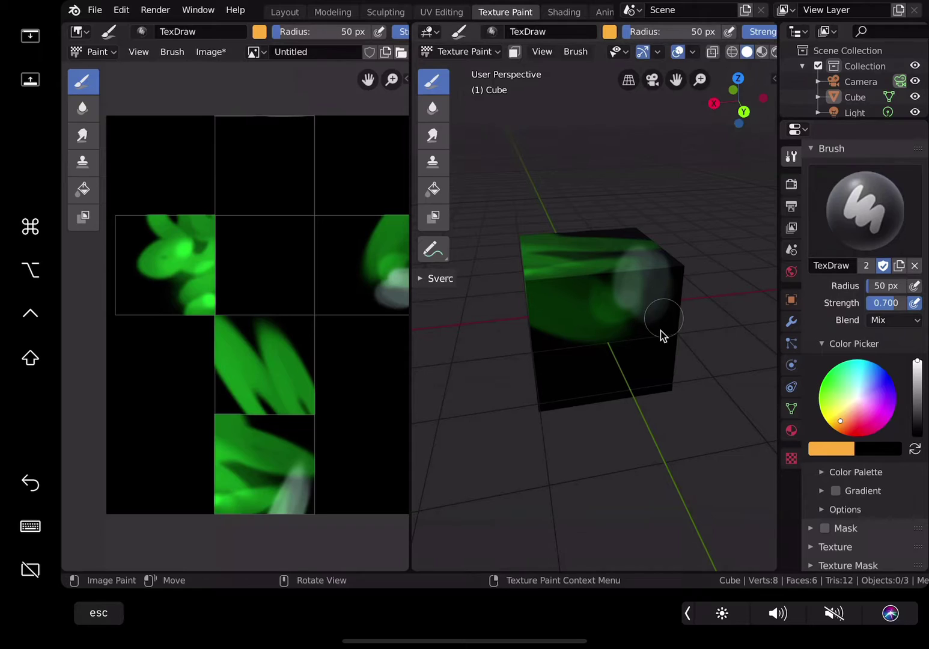
{"action": "mouse_move", "coordinate": [661, 334]}
{"action": "left_mouse_down"}
{"action": "mouse_move", "coordinate": [649, 292]}
{"action": "mouse_move", "coordinate": [620, 257]}
{"action": "mouse_move", "coordinate": [649, 233]}
{"action": "mouse_move", "coordinate": [609, 346]}
{"action": "left_mouse_up"}
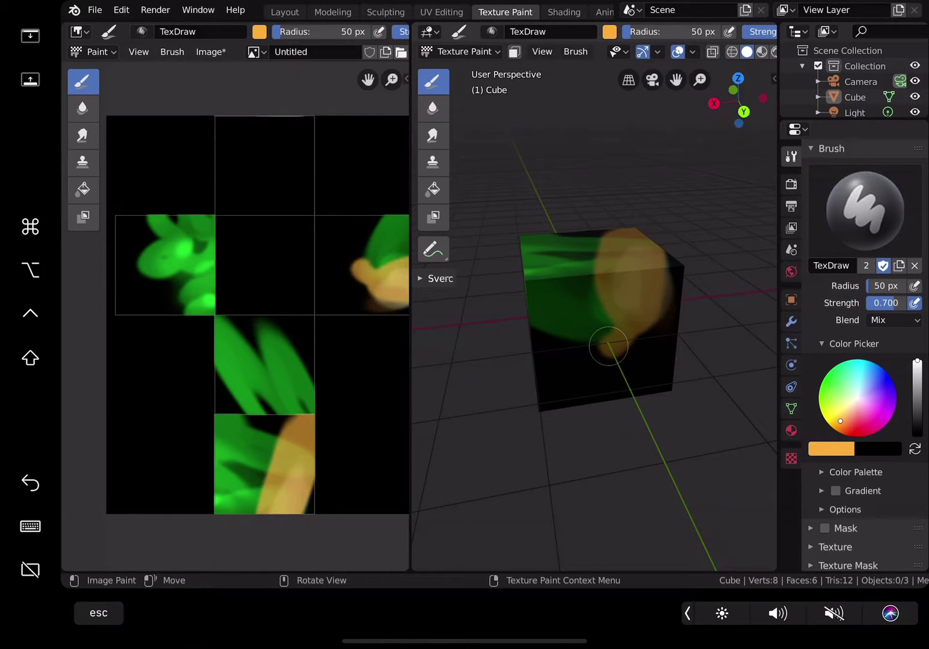
Paint a turquoise patch and a violet patch on the upper part of the next, still black side face
{"action": "left_click_drag", "start_coordinate": [676, 80], "coordinate": [659, 93]}
{"action": "left_click_drag", "start_coordinate": [730, 104], "coordinate": [696, 113]}
{"action": "middle_click_drag", "start_coordinate": [696, 113], "coordinate": [698, 110]}
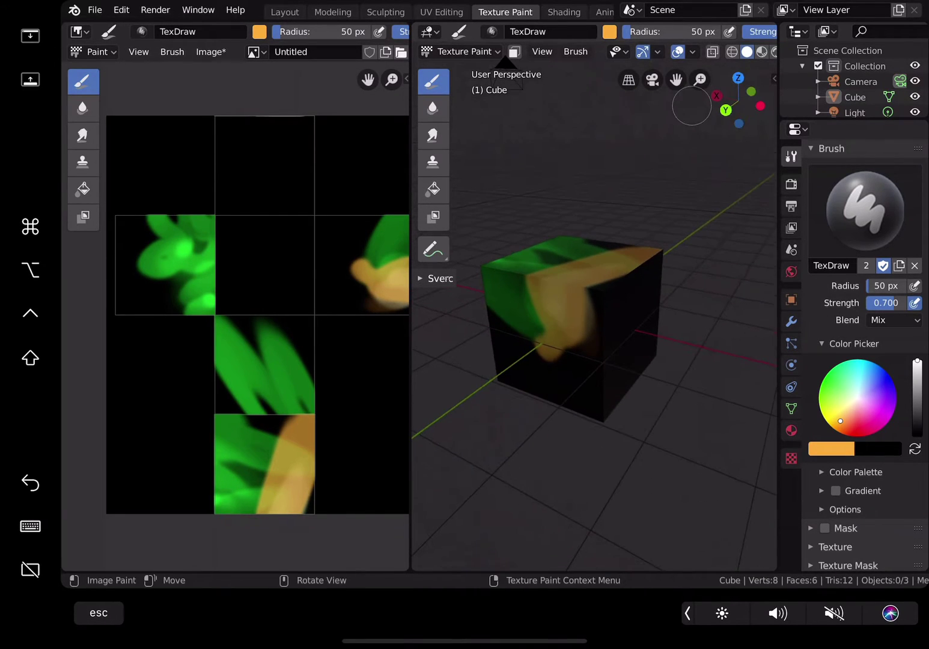
{"action": "left_click", "coordinate": [859, 367]}
{"action": "mouse_move", "coordinate": [607, 292]}
{"action": "left_mouse_down"}
{"action": "mouse_move", "coordinate": [620, 294]}
{"action": "mouse_move", "coordinate": [613, 331]}
{"action": "left_mouse_up"}
{"action": "left_click_drag", "start_coordinate": [869, 405], "coordinate": [874, 389]}
{"action": "left_click_drag", "start_coordinate": [734, 100], "coordinate": [658, 108]}
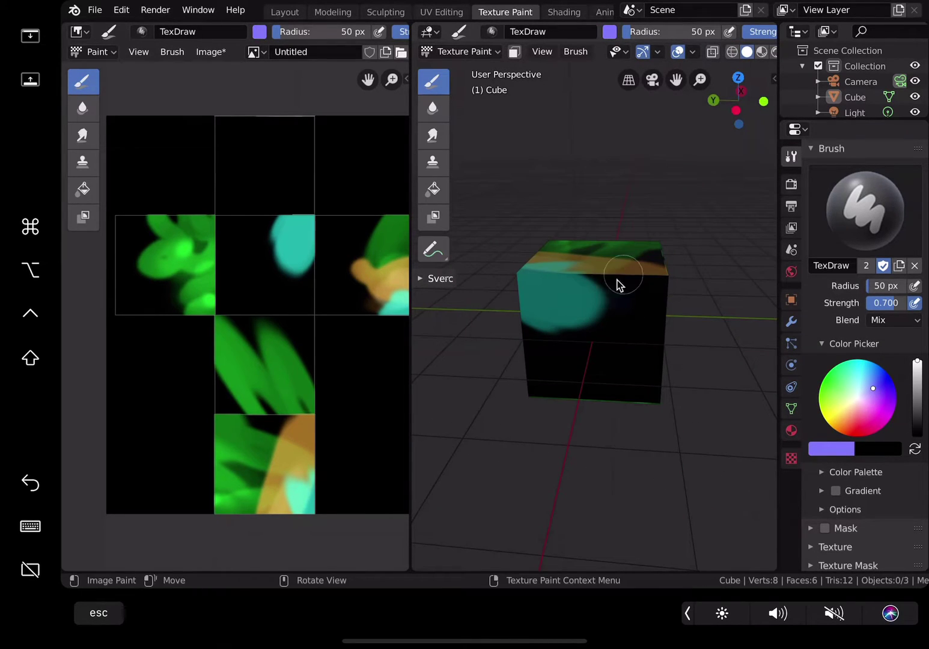
{"action": "mouse_move", "coordinate": [616, 284]}
{"action": "left_mouse_down"}
{"action": "mouse_move", "coordinate": [641, 281]}
{"action": "mouse_move", "coordinate": [631, 329]}
{"action": "left_mouse_up"}
Paint pale yellow strokes across the vertical edge beside the violet patch, reaching the green-striped side face
{"action": "left_click_drag", "start_coordinate": [861, 401], "coordinate": [848, 406]}
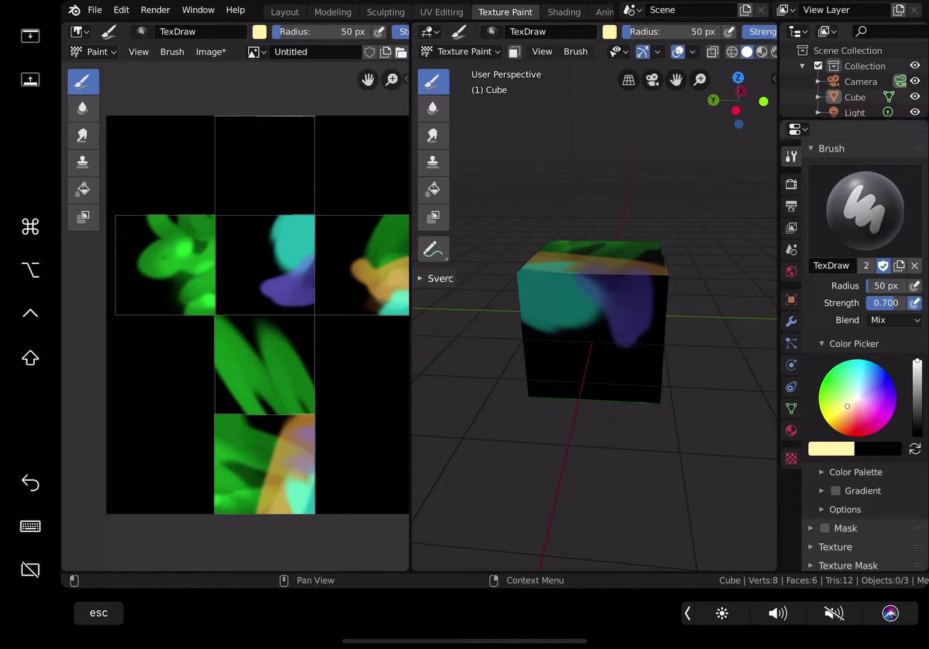
{"action": "left_click_drag", "start_coordinate": [739, 97], "coordinate": [691, 107]}
{"action": "mouse_move", "coordinate": [598, 330]}
{"action": "left_mouse_down"}
{"action": "mouse_move", "coordinate": [633, 297]}
{"action": "mouse_move", "coordinate": [614, 318]}
{"action": "mouse_move", "coordinate": [599, 309]}
{"action": "mouse_move", "coordinate": [613, 337]}
{"action": "mouse_move", "coordinate": [613, 322]}
{"action": "left_mouse_up"}
Set the brush colour to pink and paint the lower part of the side face with the turquoise patch
{"action": "mouse_move", "coordinate": [846, 388]}
{"action": "left_mouse_down"}
{"action": "mouse_move", "coordinate": [850, 380]}
{"action": "mouse_move", "coordinate": [853, 391]}
{"action": "left_mouse_up"}
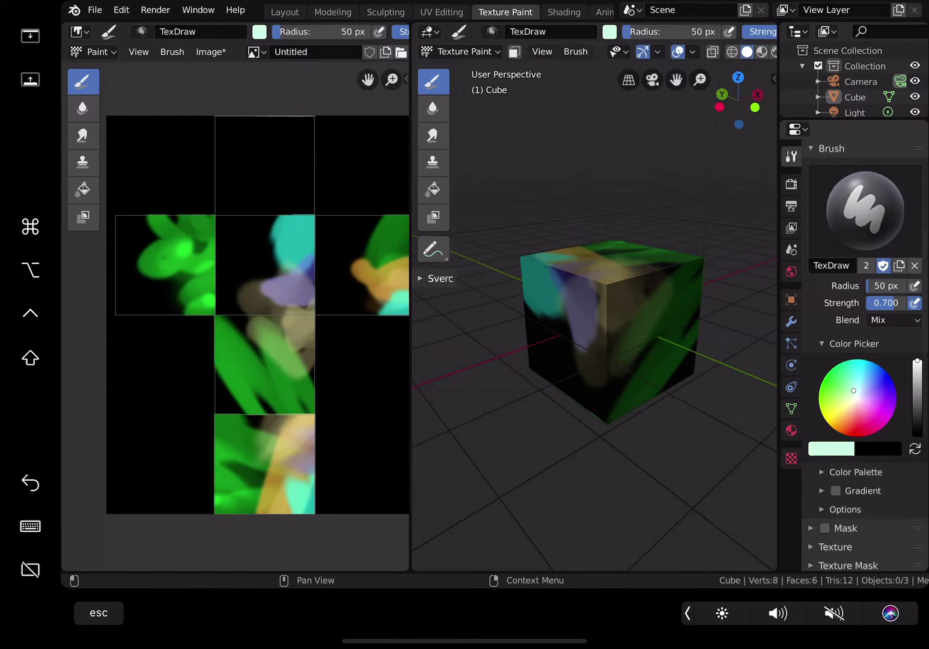
{"action": "left_click_drag", "start_coordinate": [856, 421], "coordinate": [861, 410]}
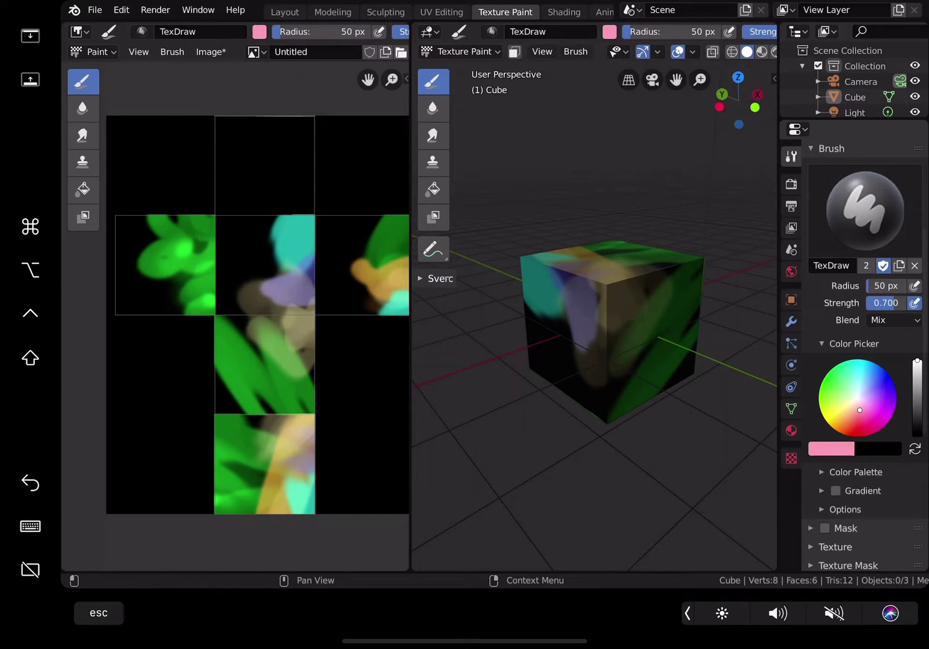
{"action": "left_click_drag", "start_coordinate": [736, 94], "coordinate": [772, 52]}
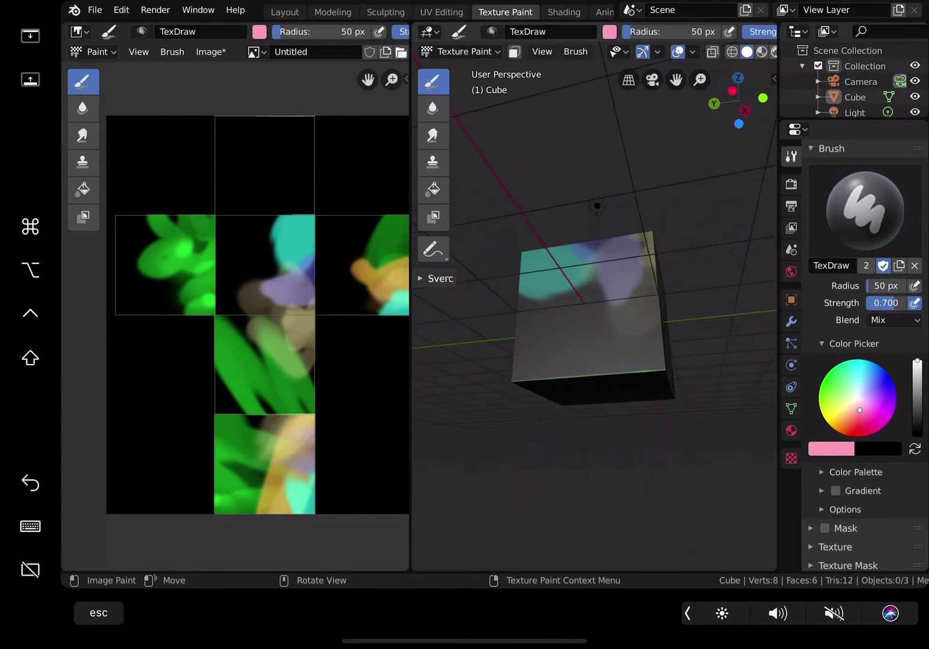
{"action": "mouse_move", "coordinate": [546, 378]}
{"action": "left_mouse_down"}
{"action": "mouse_move", "coordinate": [529, 353]}
{"action": "mouse_move", "coordinate": [575, 369]}
{"action": "mouse_move", "coordinate": [605, 307]}
{"action": "mouse_move", "coordinate": [615, 362]}
{"action": "left_mouse_up"}
Paint pale yellow-green and light blue over the cube's lower corner and onto its bottom face
{"action": "left_click_drag", "start_coordinate": [863, 393], "coordinate": [828, 422]}
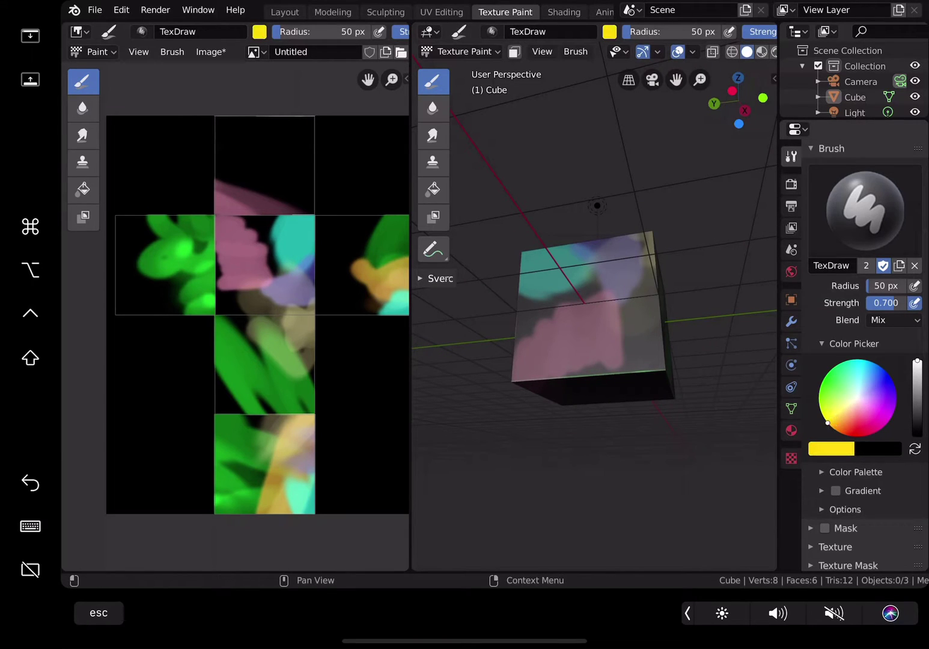
{"action": "left_click_drag", "start_coordinate": [737, 100], "coordinate": [753, 77]}
{"action": "left_click", "coordinate": [859, 387]}
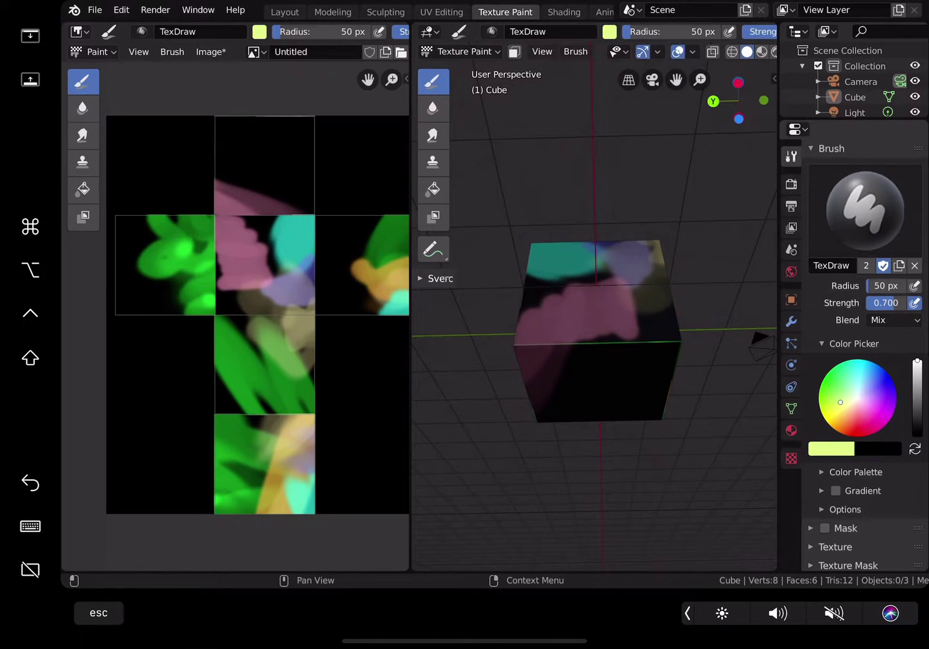
{"action": "left_click_drag", "start_coordinate": [664, 353], "coordinate": [660, 332]}
{"action": "mouse_move", "coordinate": [738, 102]}
{"action": "left_mouse_down"}
{"action": "mouse_move", "coordinate": [700, 111]}
{"action": "mouse_move", "coordinate": [678, 134]}
{"action": "left_mouse_up"}
{"action": "mouse_move", "coordinate": [834, 396]}
{"action": "left_mouse_down"}
{"action": "mouse_move", "coordinate": [869, 379]}
{"action": "mouse_move", "coordinate": [863, 372]}
{"action": "left_mouse_up"}
{"action": "left_click_drag", "start_coordinate": [604, 387], "coordinate": [602, 328]}
Paint bright yellow over the cube's top front corner and bright green across the side face with the turquoise patch
{"action": "mouse_move", "coordinate": [738, 99]}
{"action": "left_mouse_down"}
{"action": "mouse_move", "coordinate": [724, 135]}
{"action": "mouse_move", "coordinate": [736, 177]}
{"action": "left_mouse_up"}
{"action": "mouse_move", "coordinate": [840, 399]}
{"action": "left_mouse_down"}
{"action": "mouse_move", "coordinate": [847, 405]}
{"action": "mouse_move", "coordinate": [826, 413]}
{"action": "left_mouse_up"}
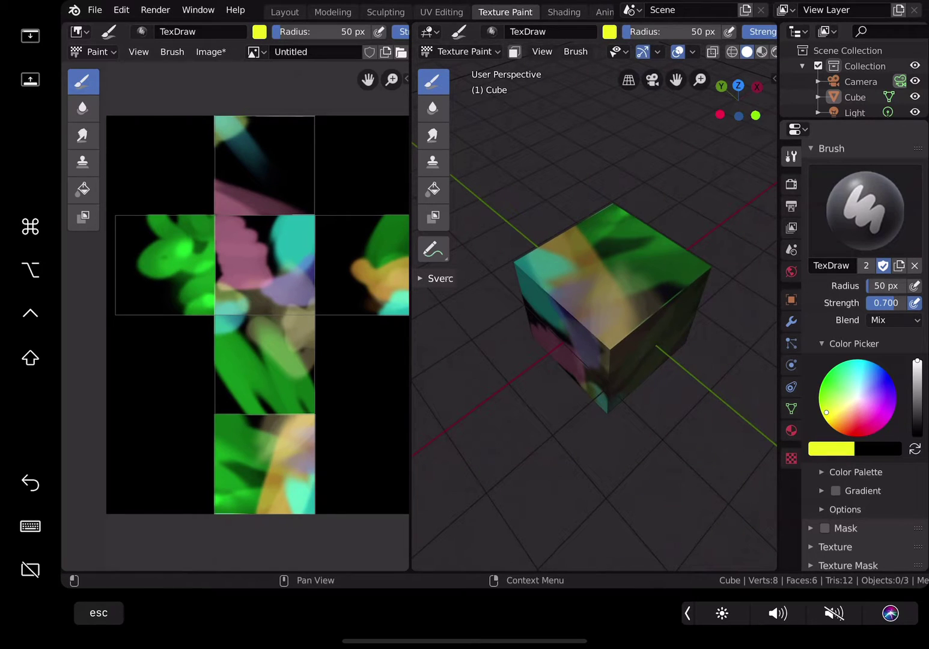
{"action": "mouse_move", "coordinate": [607, 338]}
{"action": "left_mouse_down"}
{"action": "mouse_move", "coordinate": [606, 319]}
{"action": "mouse_move", "coordinate": [623, 347]}
{"action": "left_mouse_up"}
{"action": "left_click_drag", "start_coordinate": [737, 102], "coordinate": [755, 72]}
{"action": "left_click_drag", "start_coordinate": [839, 391], "coordinate": [822, 387]}
{"action": "left_click", "coordinate": [821, 389]}
{"action": "mouse_move", "coordinate": [627, 316]}
{"action": "left_mouse_down"}
{"action": "mouse_move", "coordinate": [529, 325]}
{"action": "mouse_move", "coordinate": [582, 303]}
{"action": "left_mouse_up"}
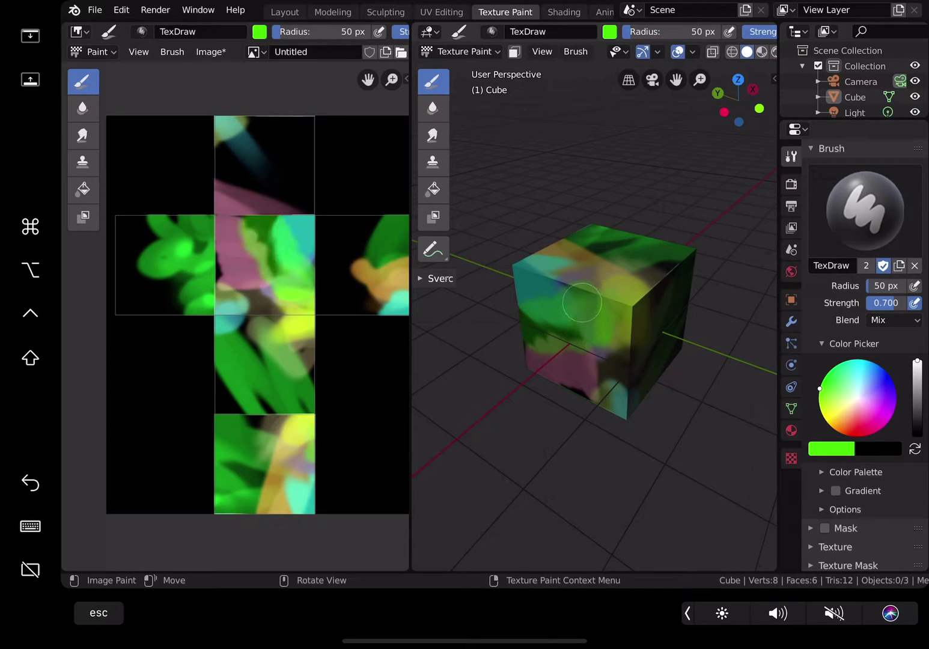
Paint pink strokes below the orange on the side face and onto the bottom, then set the brush colour to golden yellow
{"action": "left_click_drag", "start_coordinate": [739, 100], "coordinate": [789, 71]}
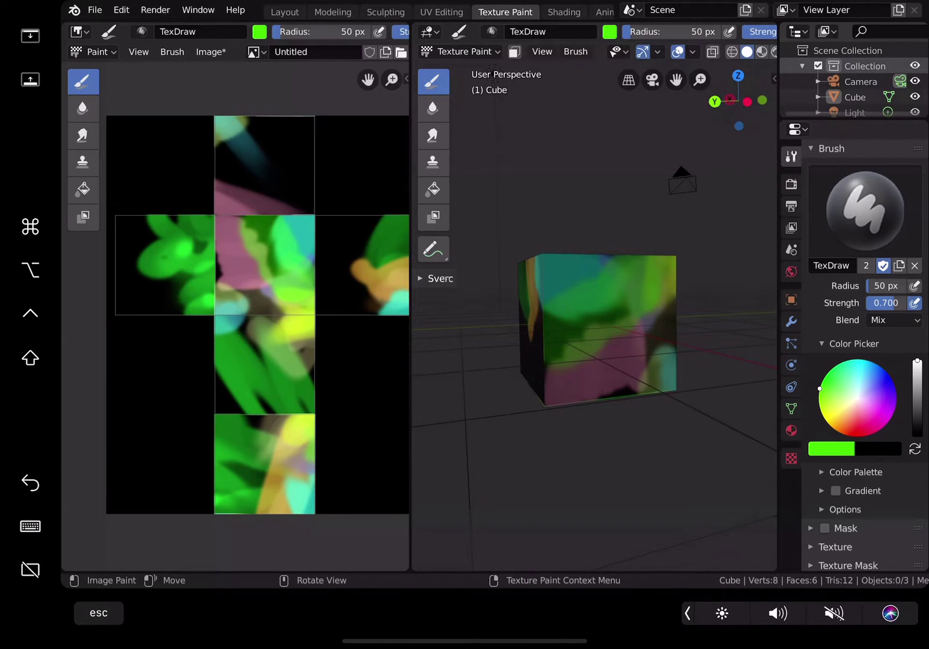
{"action": "left_click_drag", "start_coordinate": [739, 100], "coordinate": [789, 65]}
{"action": "left_click", "coordinate": [860, 408]}
{"action": "mouse_move", "coordinate": [558, 350]}
{"action": "left_mouse_down"}
{"action": "mouse_move", "coordinate": [581, 291]}
{"action": "mouse_move", "coordinate": [538, 321]}
{"action": "mouse_move", "coordinate": [597, 309]}
{"action": "mouse_move", "coordinate": [558, 401]}
{"action": "left_mouse_up"}
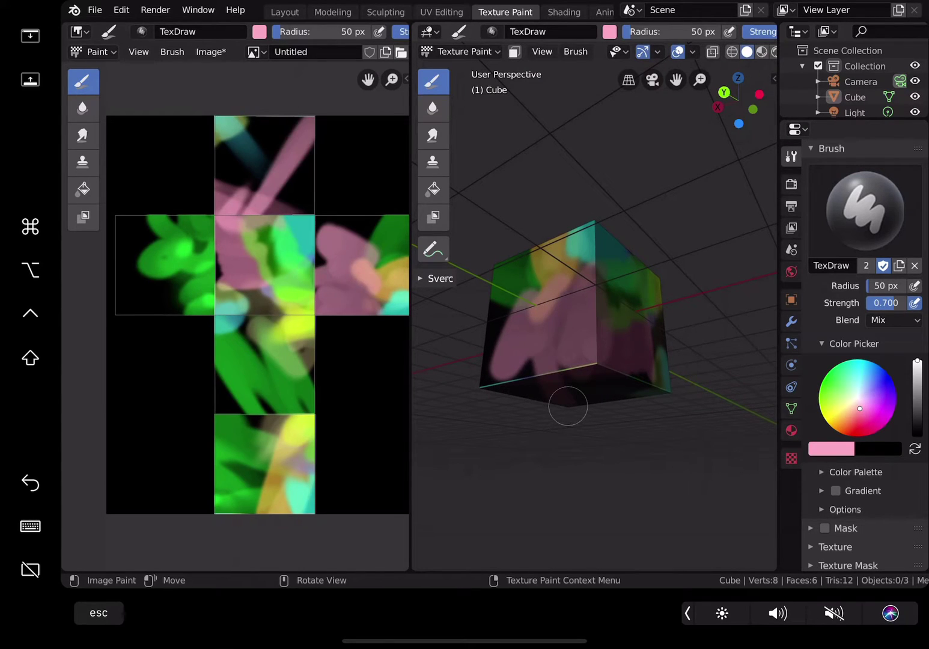
{"action": "left_click", "coordinate": [829, 424]}
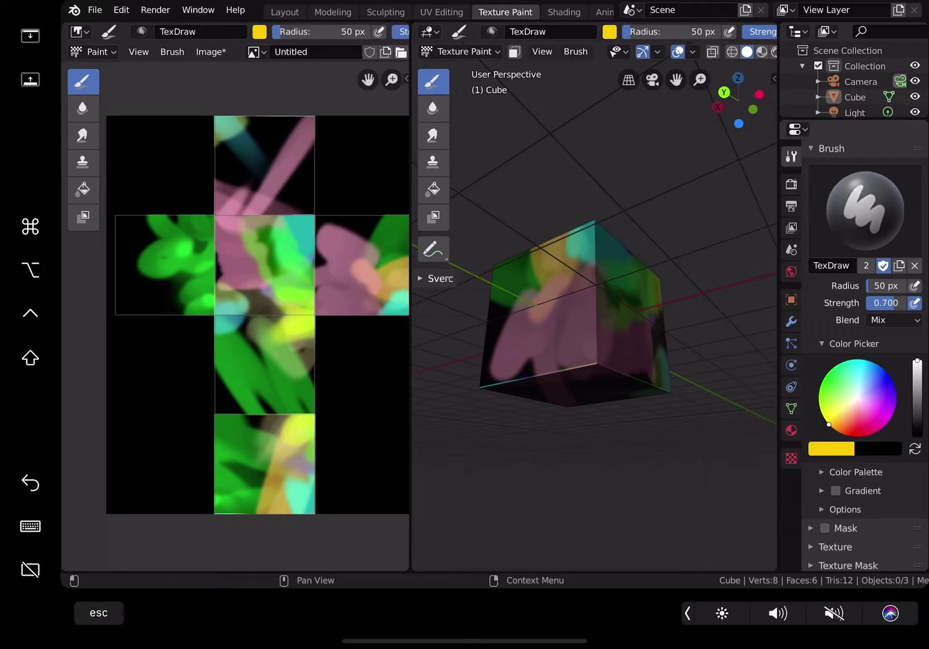
Save the painted image to the Desktop as texture.png in PNG format
{"action": "left_click", "coordinate": [211, 51]}
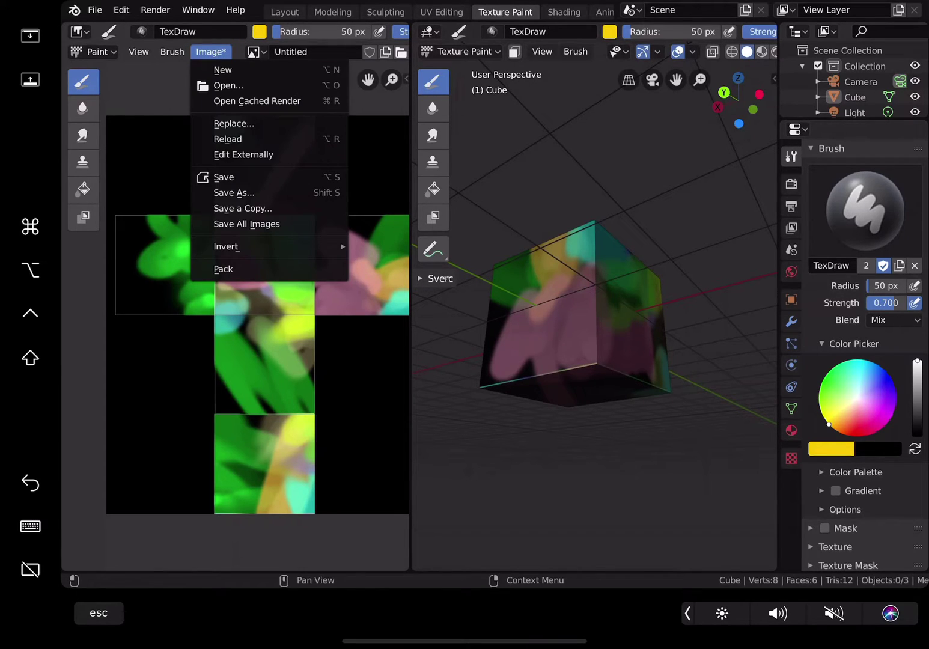
{"action": "left_click", "coordinate": [240, 194]}
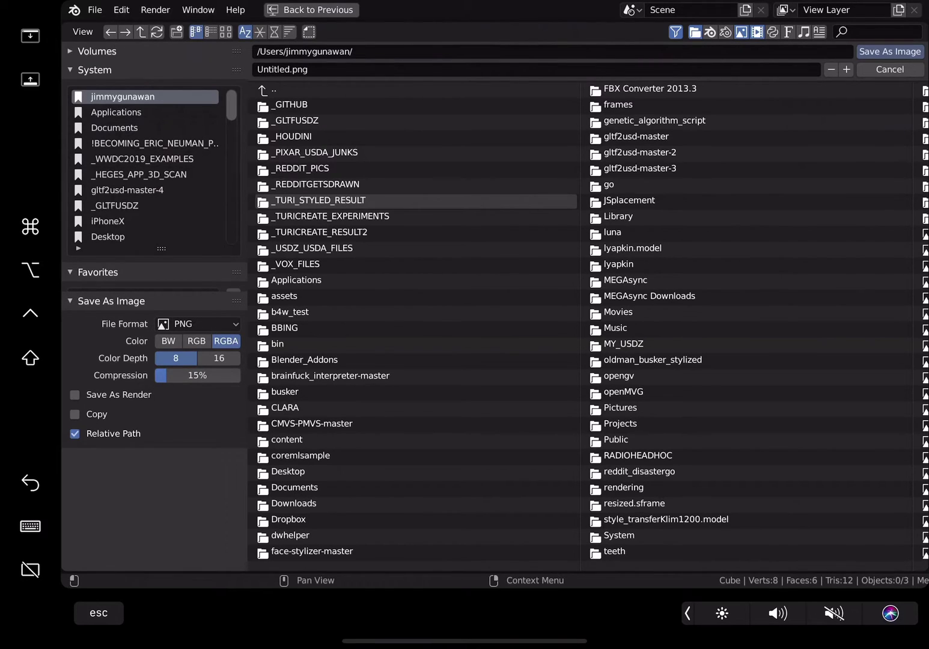
{"action": "left_click", "coordinate": [108, 237]}
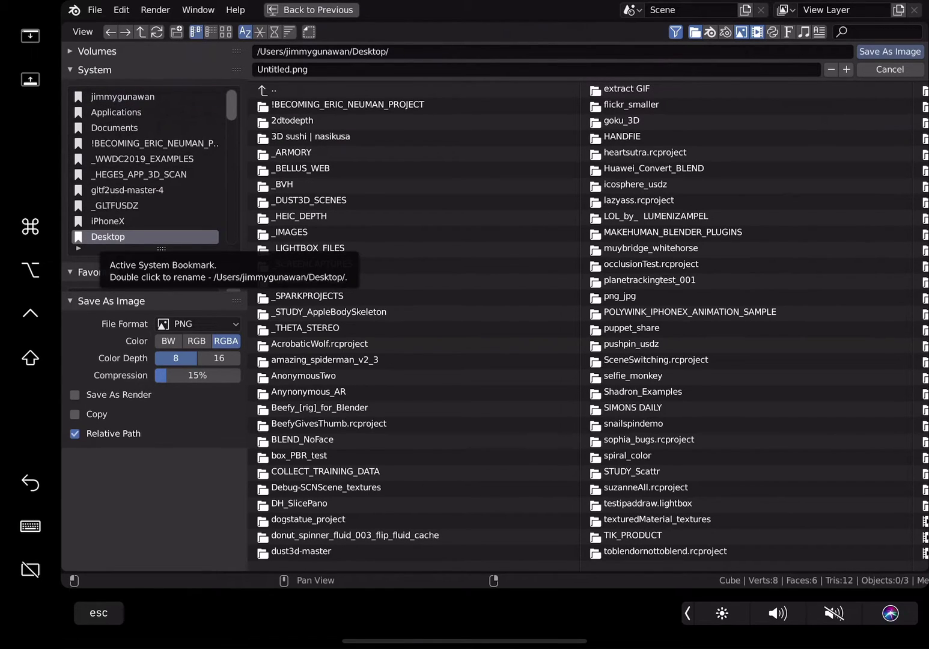
{"action": "left_click", "coordinate": [386, 66]}
{"action": "left_click", "coordinate": [309, 69]}
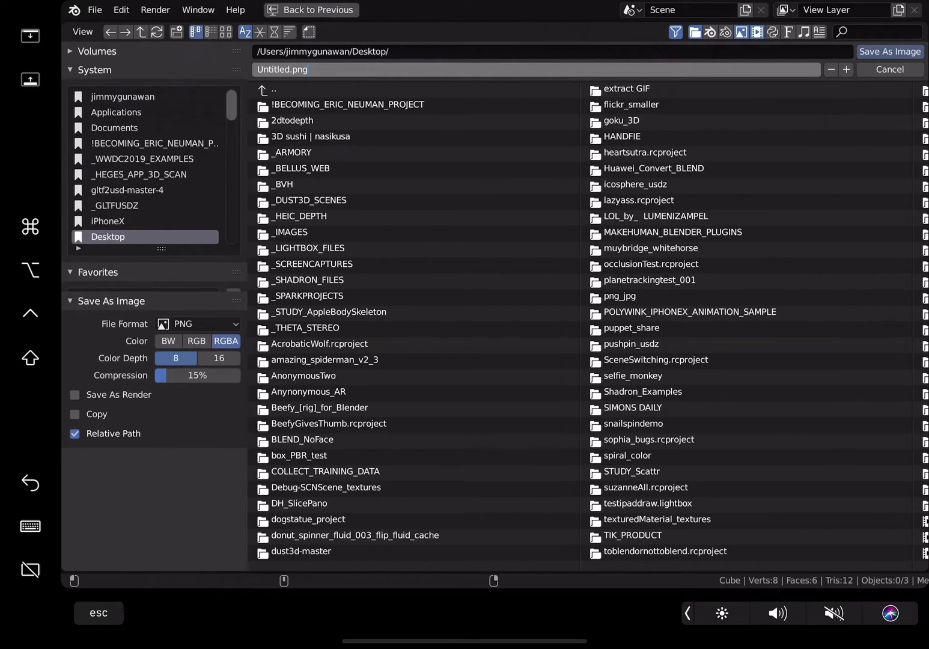
{"action": "left_click_drag", "start_coordinate": [277, 70], "coordinate": [253, 79]}
{"action": "left_click", "coordinate": [285, 69]}
{"action": "left_click", "coordinate": [30, 526]}
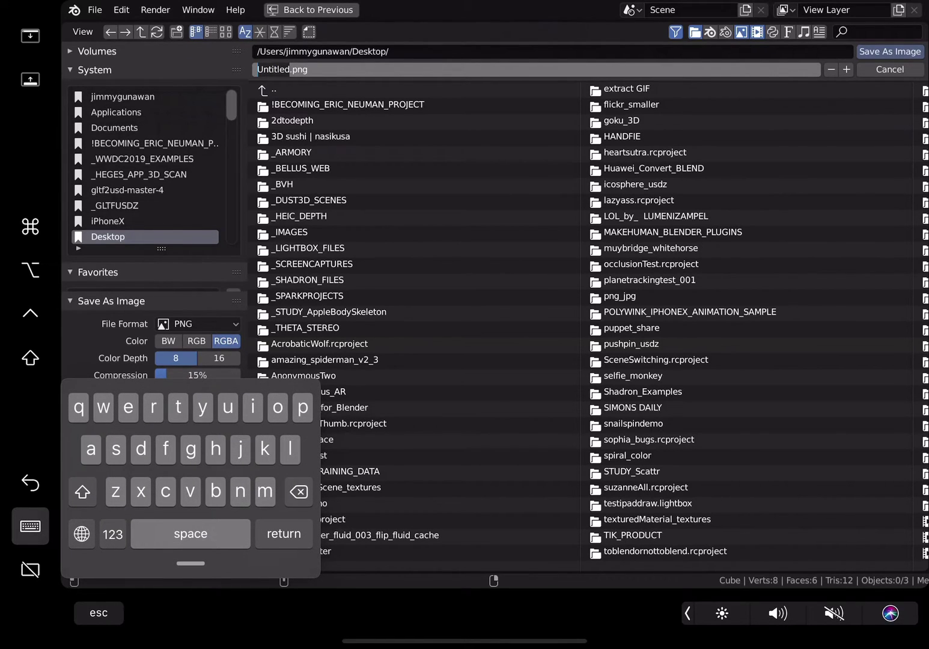
{"action": "type", "text": "texture"}
{"action": "left_click", "coordinate": [30, 526]}
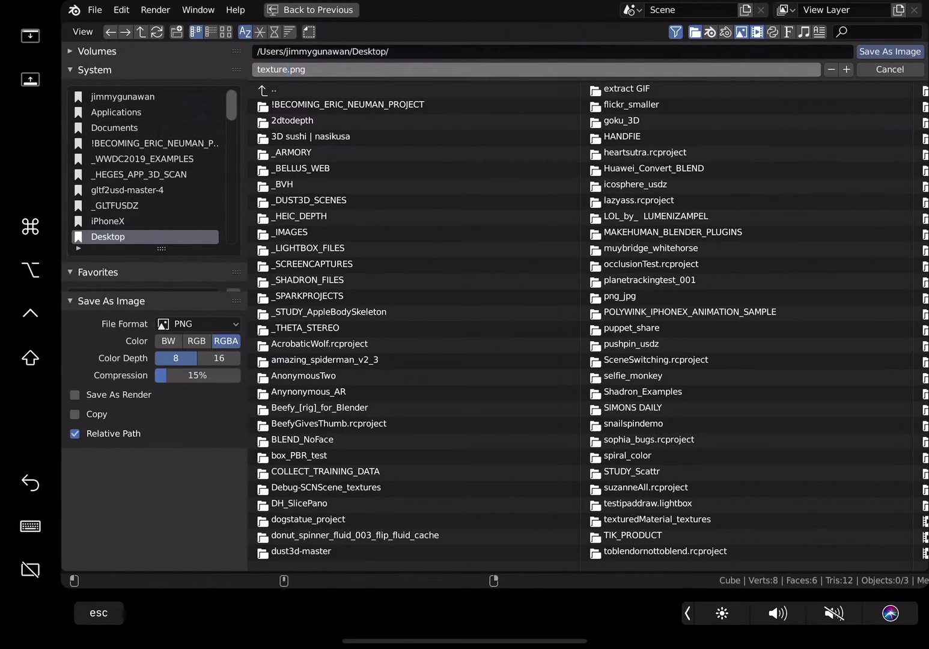
{"action": "left_click", "coordinate": [889, 52]}
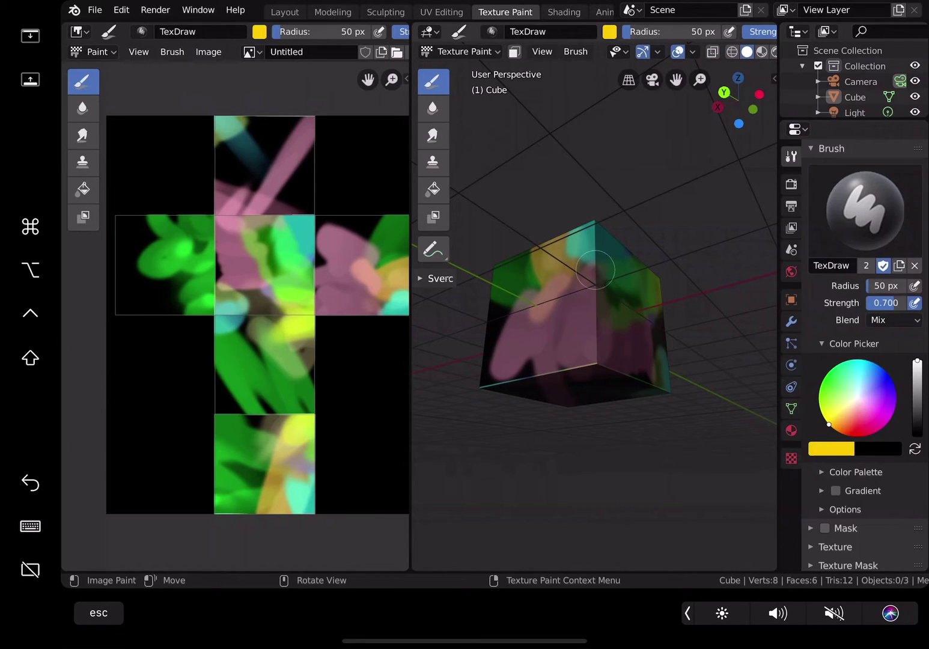
Paint golden-yellow strokes over the pink area of the cube's side face
{"action": "mouse_move", "coordinate": [595, 269]}
{"action": "left_mouse_down"}
{"action": "mouse_move", "coordinate": [597, 311]}
{"action": "mouse_move", "coordinate": [546, 314]}
{"action": "left_mouse_up"}
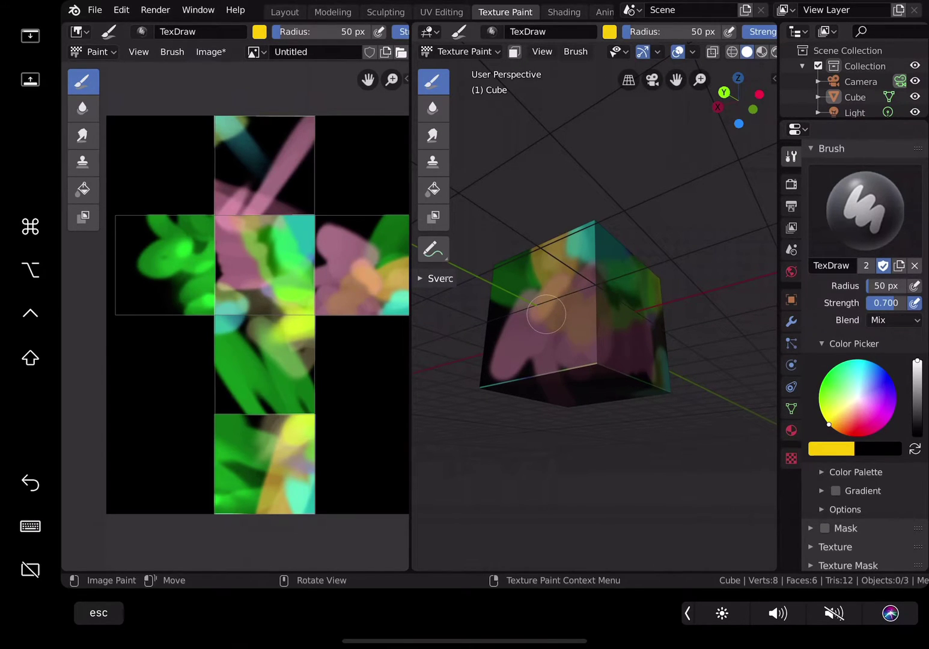
Switch to the Layout workspace and start a glTF 2.0 export of the cube in the glTF Separate format with textures
{"action": "left_click", "coordinate": [285, 12]}
{"action": "left_click", "coordinate": [493, 240]}
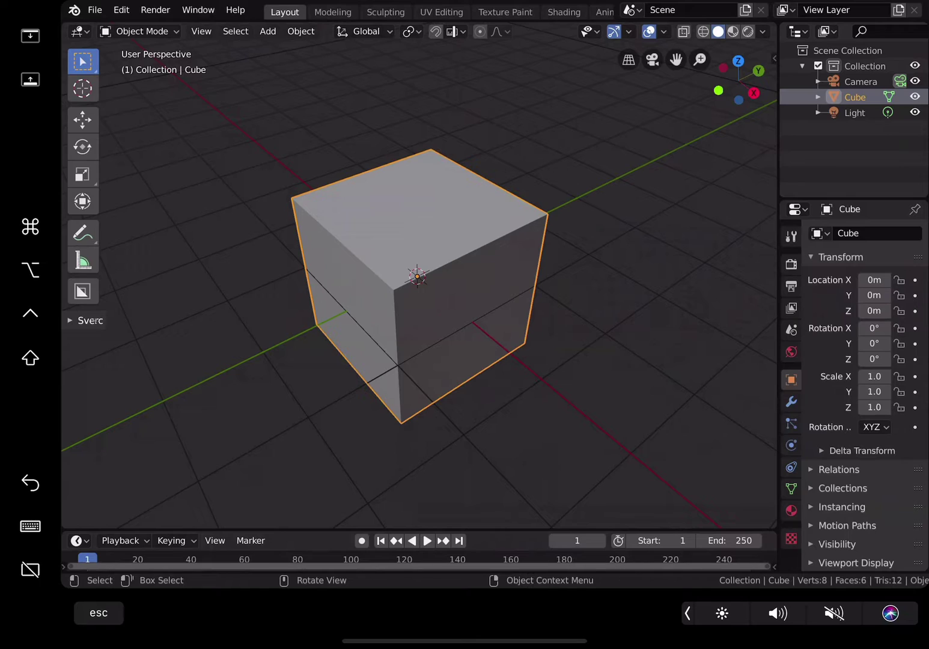
{"action": "left_click", "coordinate": [95, 10]}
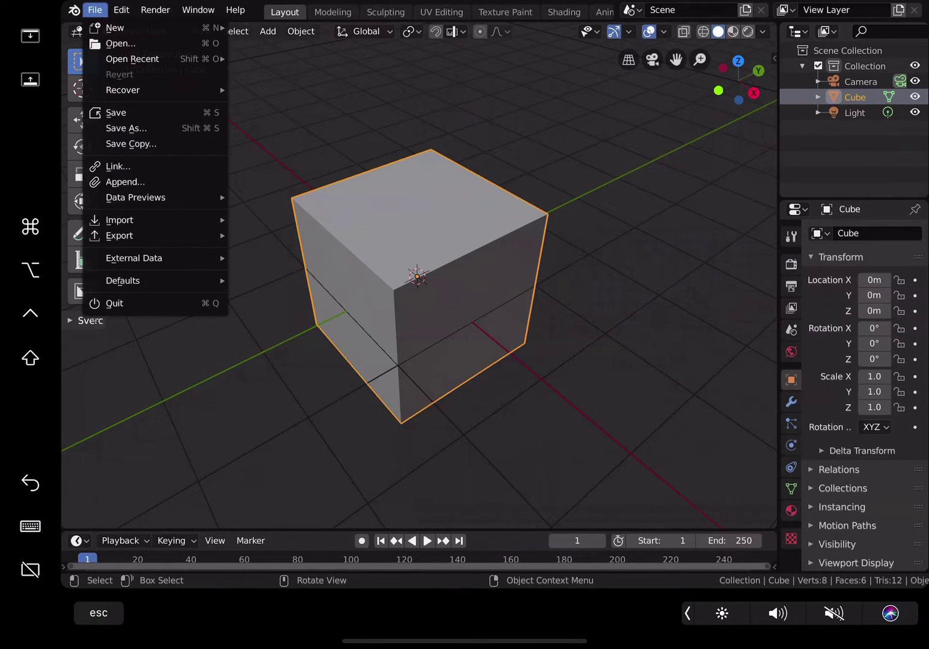
{"action": "left_click", "coordinate": [119, 236]}
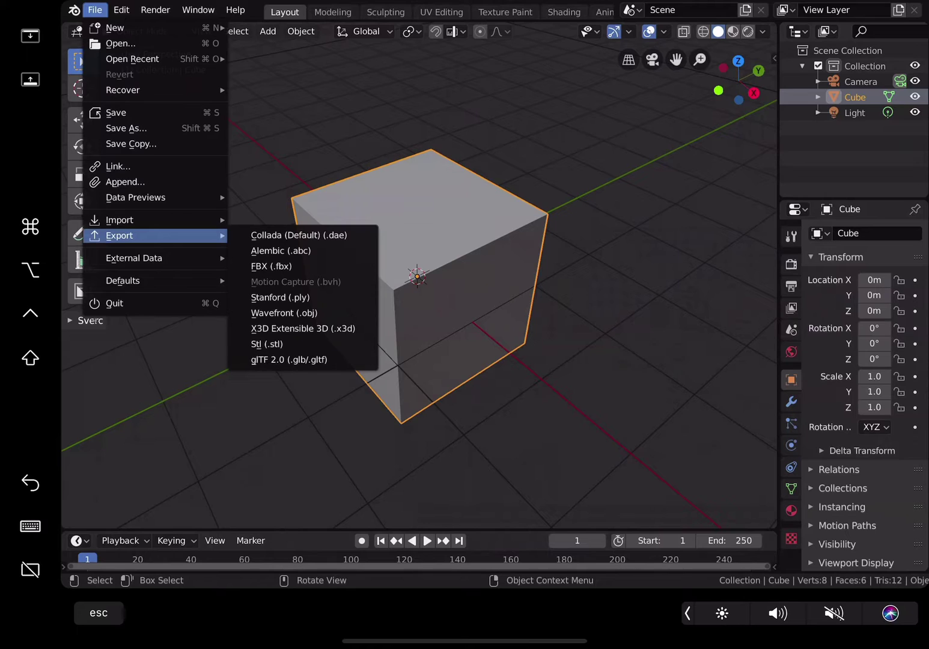
{"action": "left_click", "coordinate": [290, 359]}
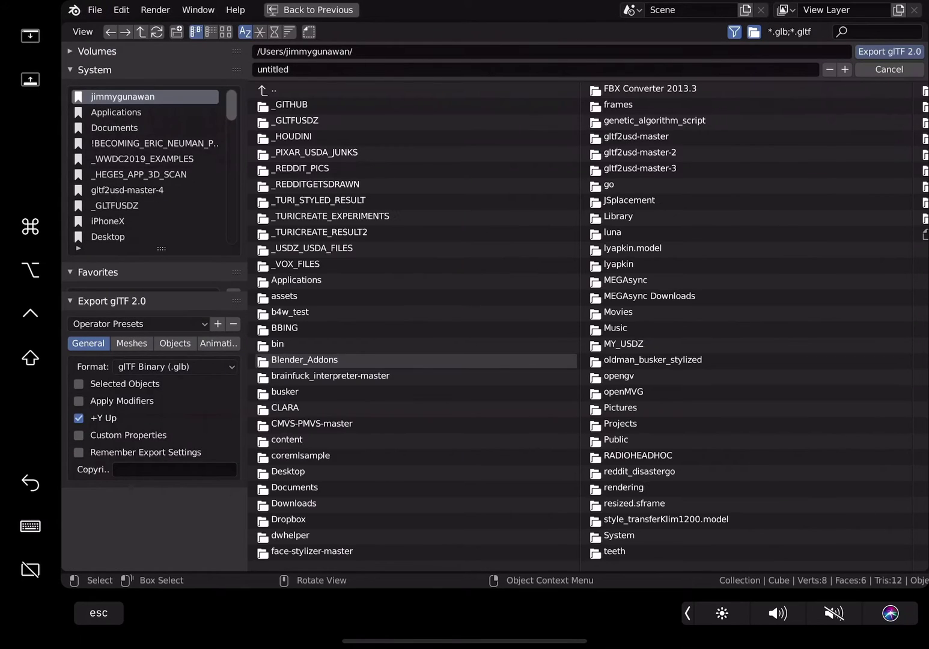
{"action": "left_click", "coordinate": [224, 367]}
{"action": "left_click", "coordinate": [232, 401]}
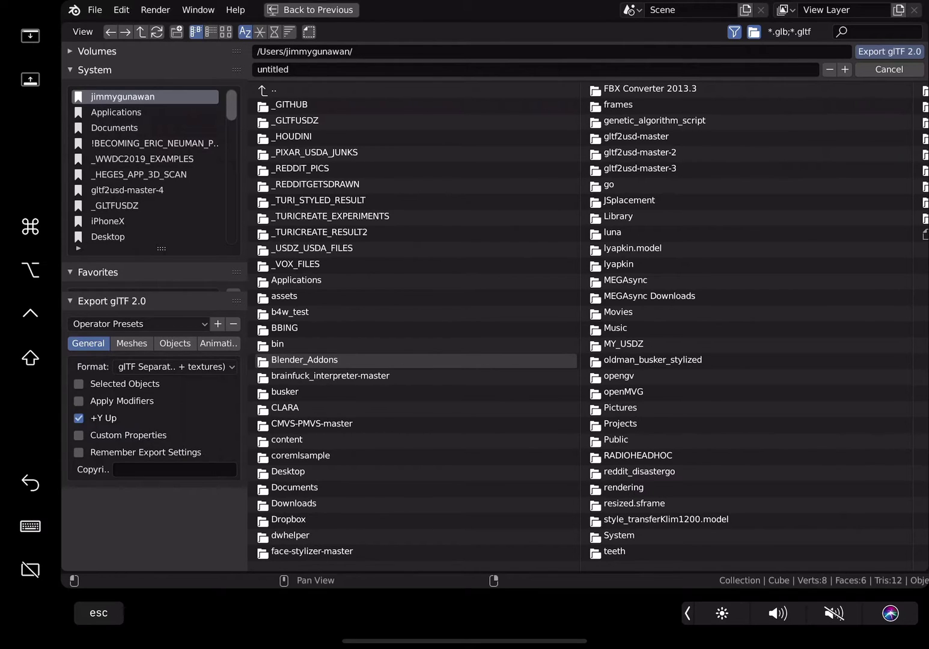
Create a new folder named usdzbox on the Desktop and open it as the export destination
{"action": "left_click", "coordinate": [108, 236]}
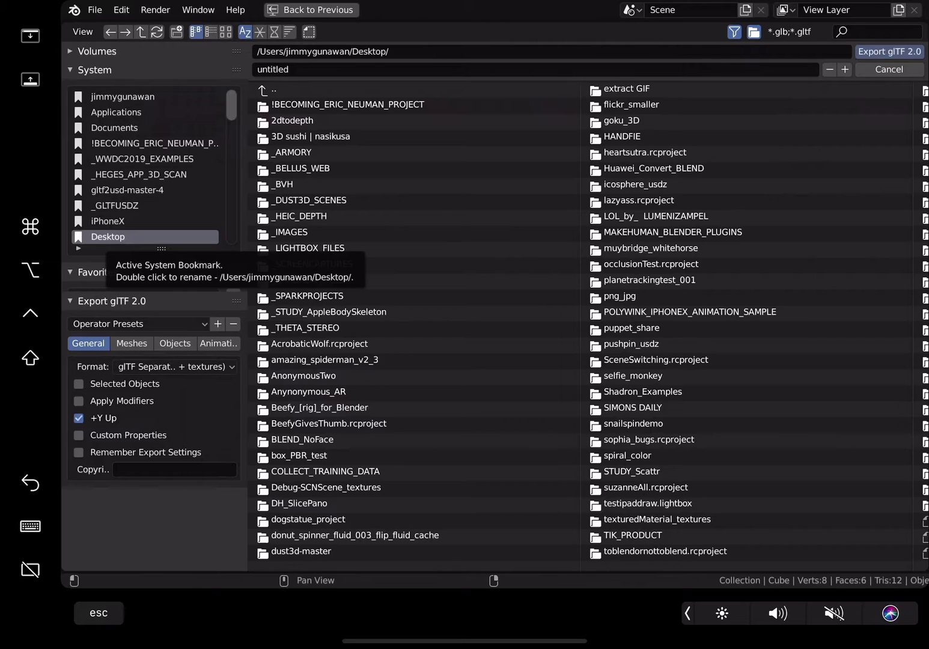
{"action": "left_click", "coordinate": [176, 32]}
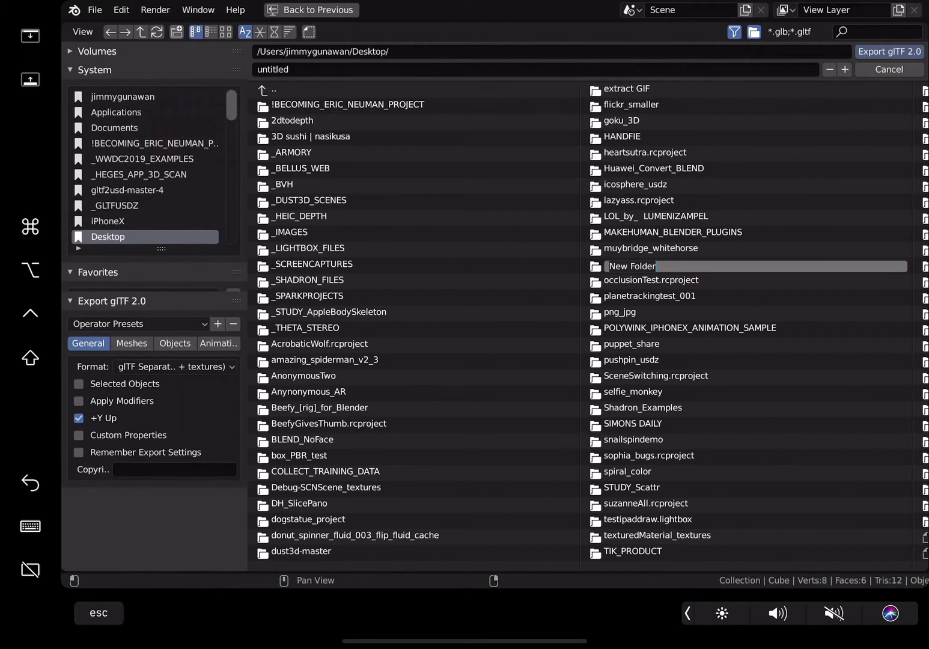
{"action": "left_click", "coordinate": [30, 526]}
{"action": "type", "text": "u"}
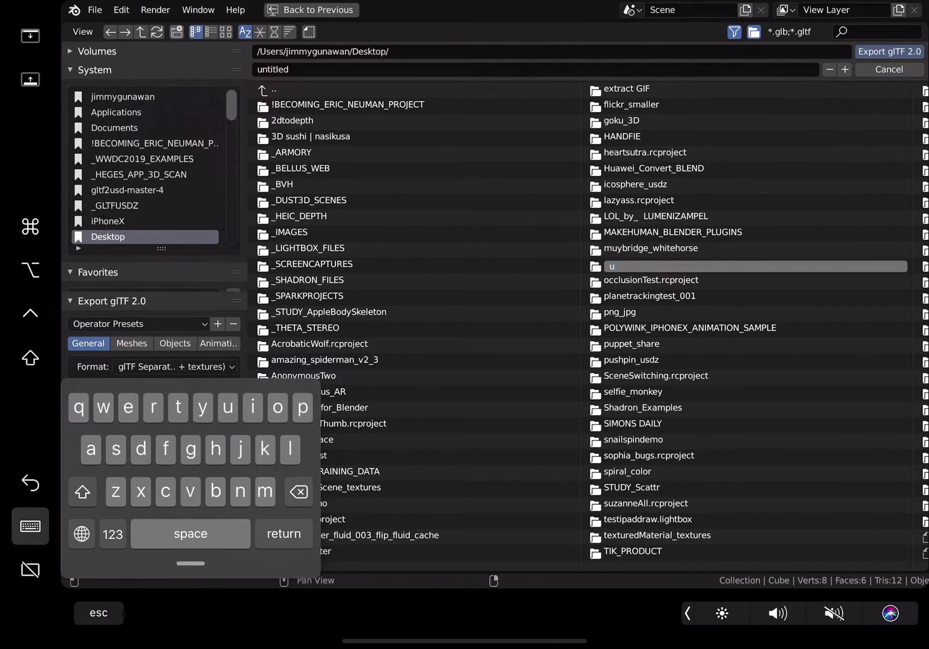
{"action": "type", "text": "sdzbox"}
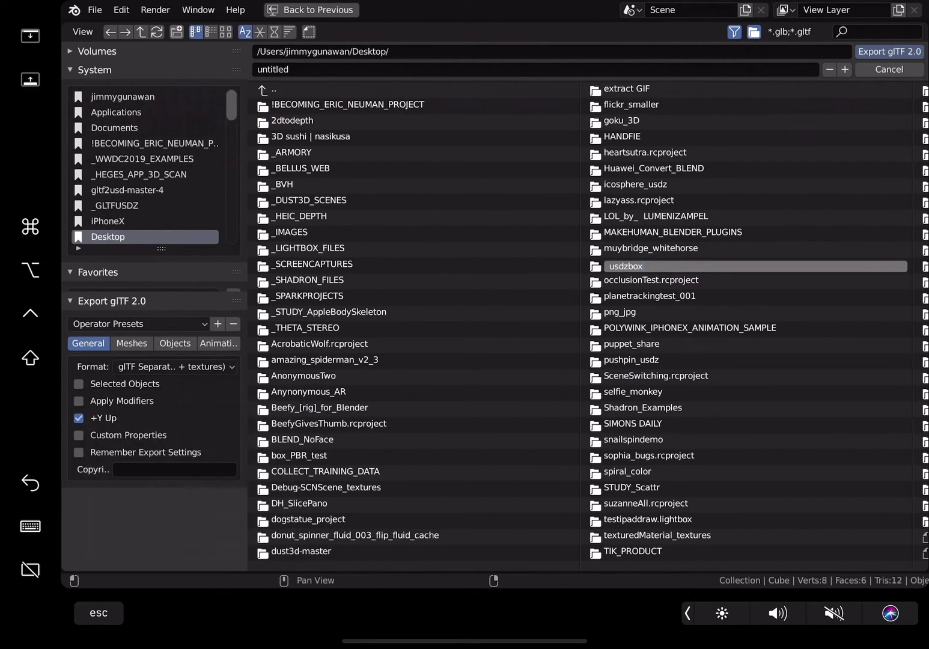
{"action": "key", "text": "Return"}
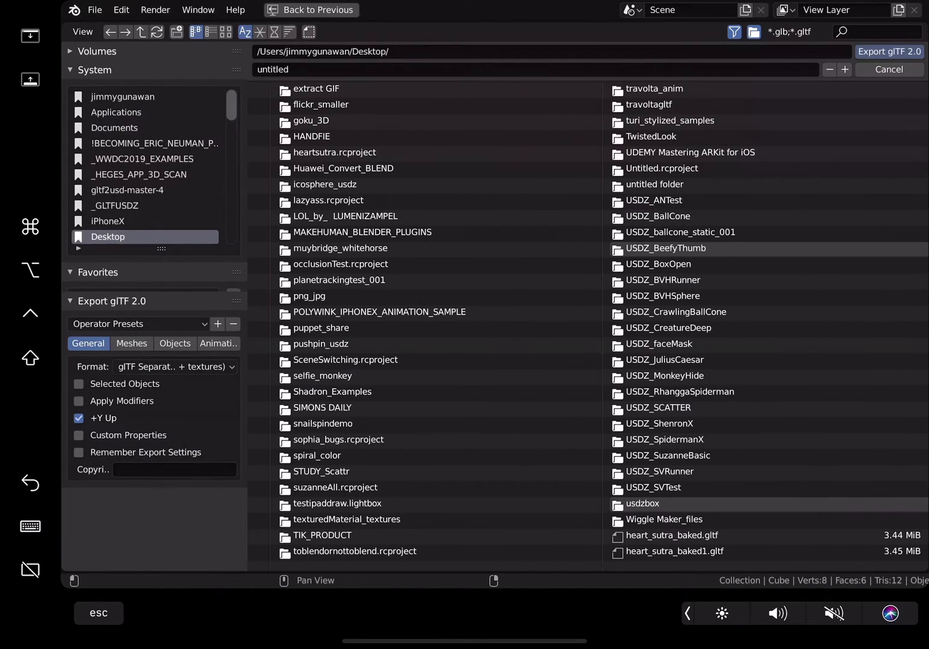
{"action": "left_click", "coordinate": [646, 504]}
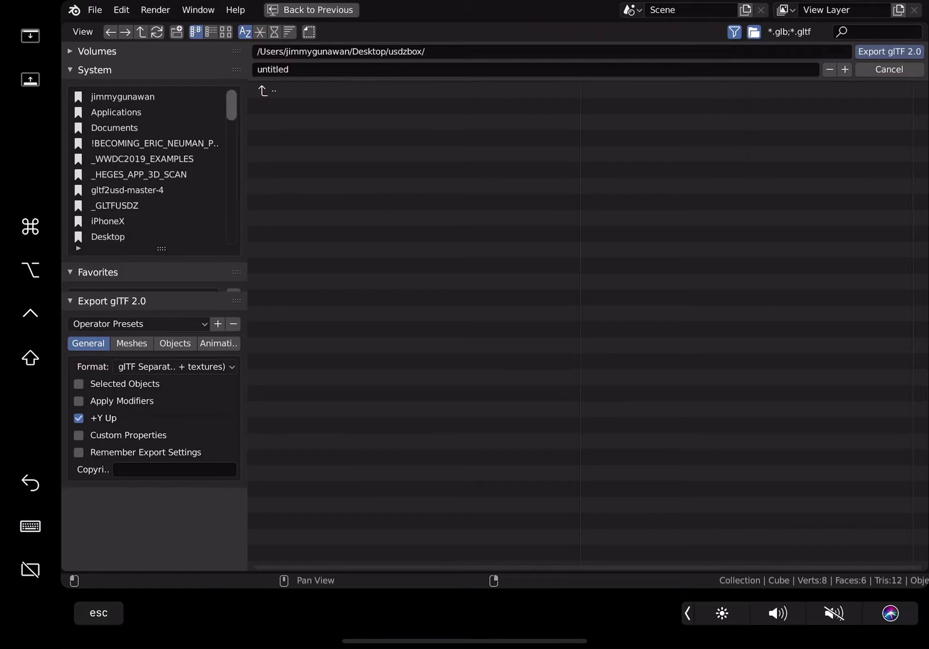
Name the export file box and export the glTF model into the usdzbox folder
{"action": "left_click", "coordinate": [385, 69]}
{"action": "left_click", "coordinate": [30, 526]}
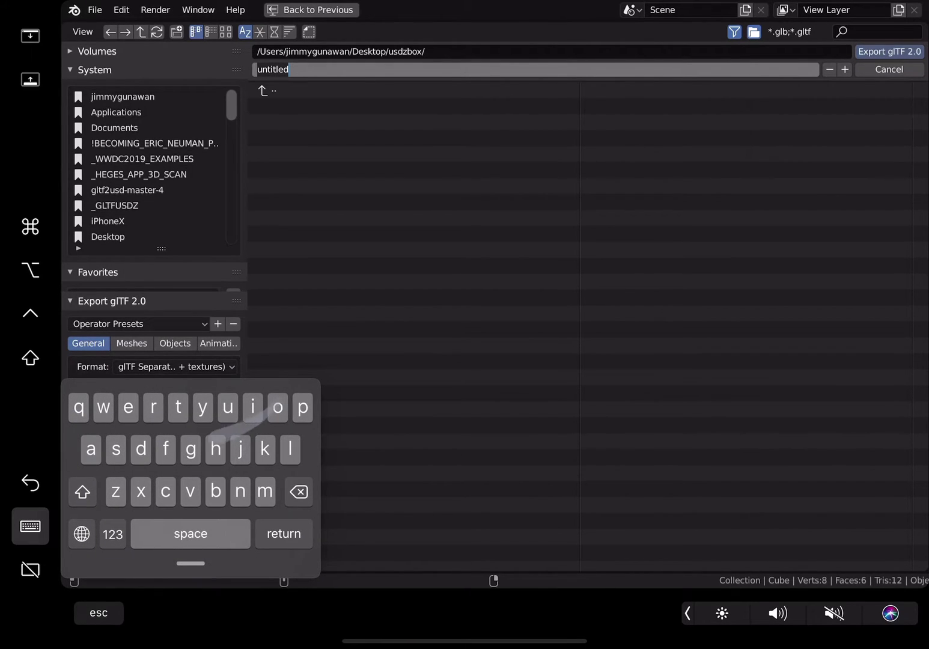
{"action": "type", "text": "n"}
{"action": "key", "text": "BackSpace"}
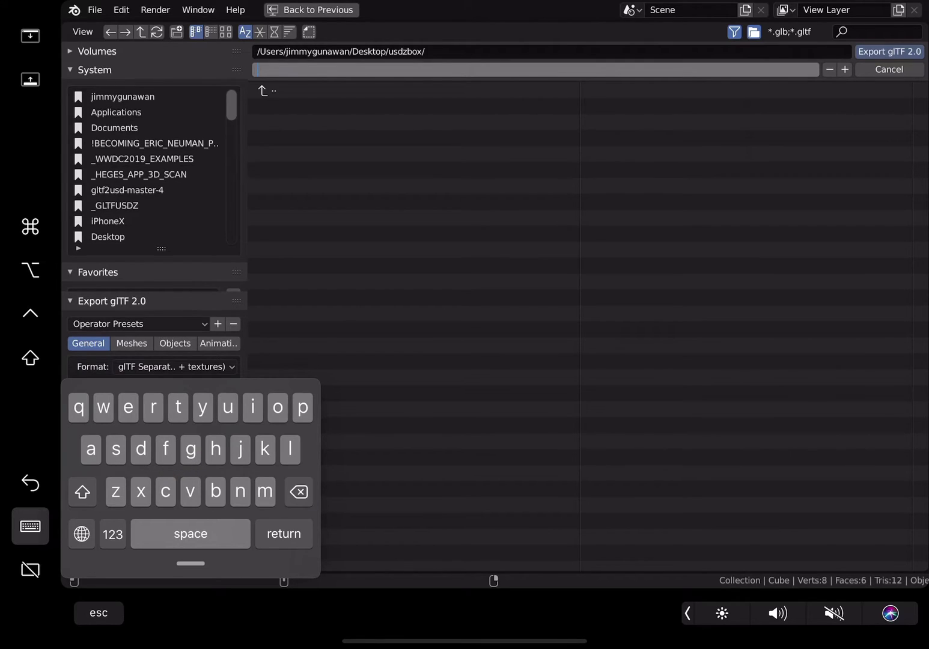
{"action": "type", "text": "b"}
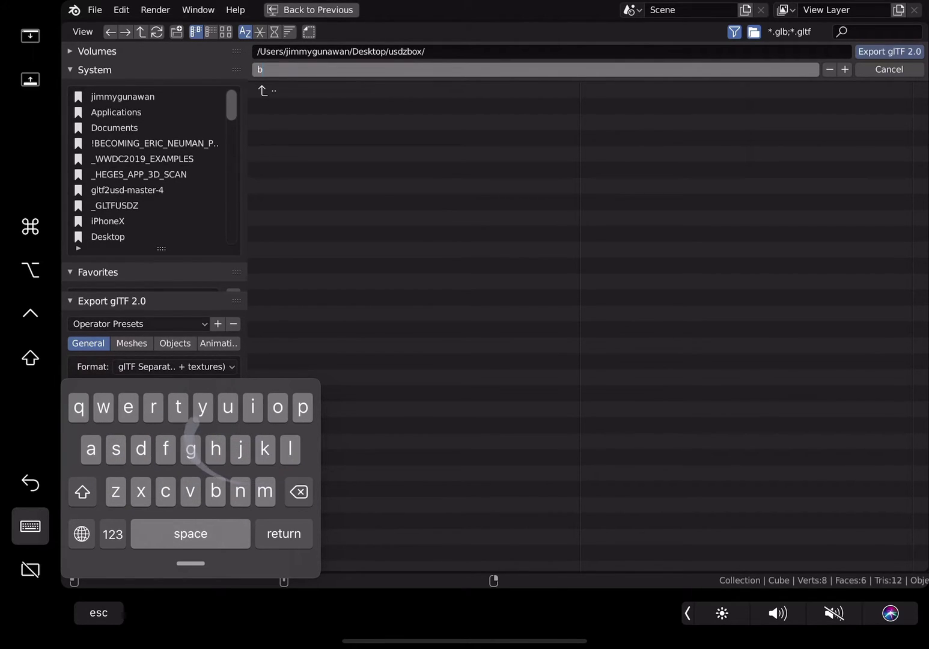
{"action": "key", "text": "BackSpace"}
{"action": "type", "text": "b"}
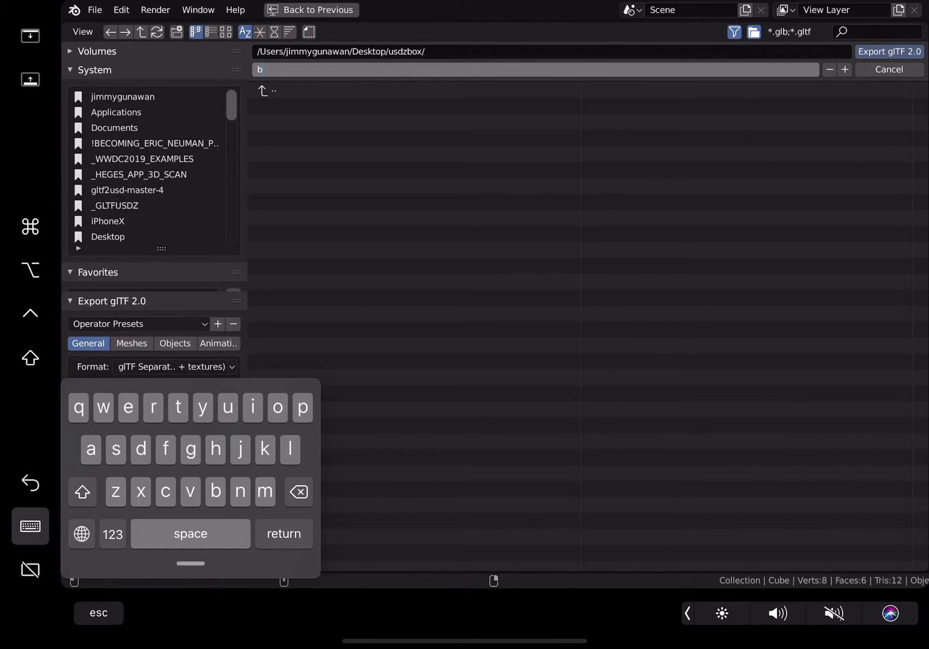
{"action": "type", "text": " xx"}
{"action": "left_click", "coordinate": [30, 526]}
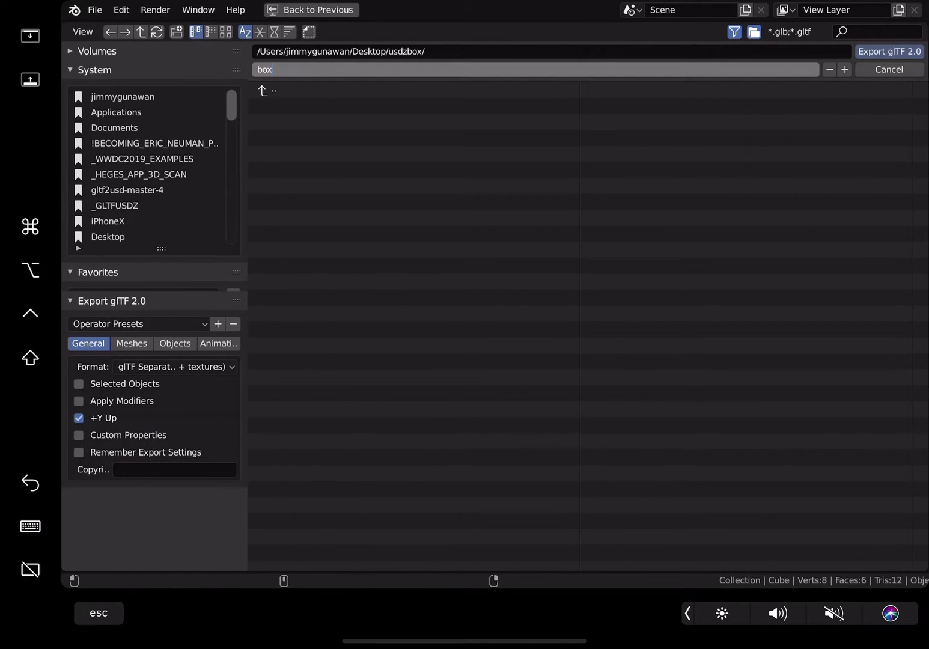
{"action": "key", "text": "Return"}
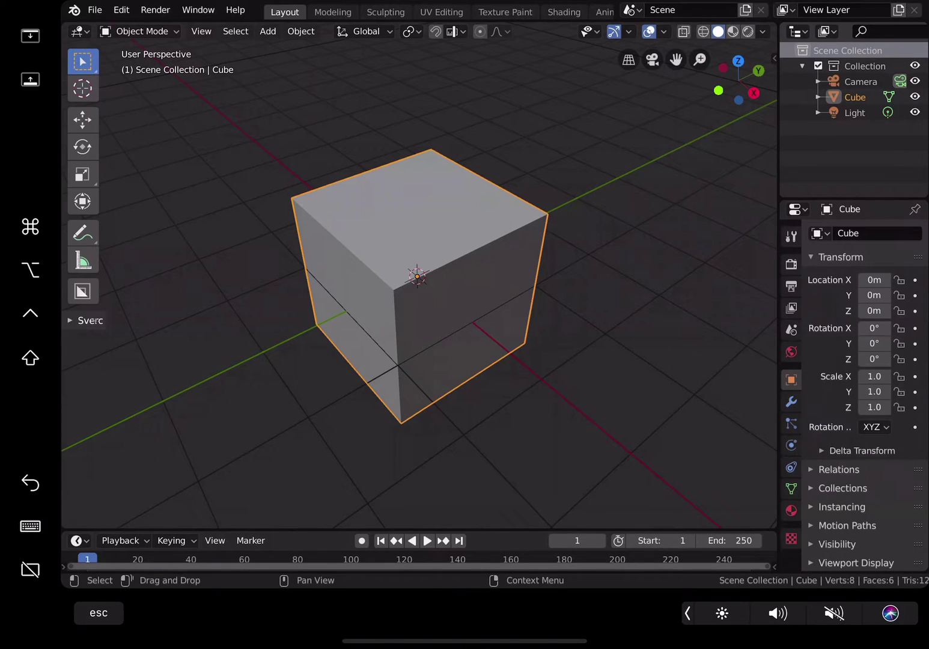
Take the Blender window out of full screen and bring the Terminal window over onto the iPad display
{"action": "left_click", "coordinate": [637, 300]}
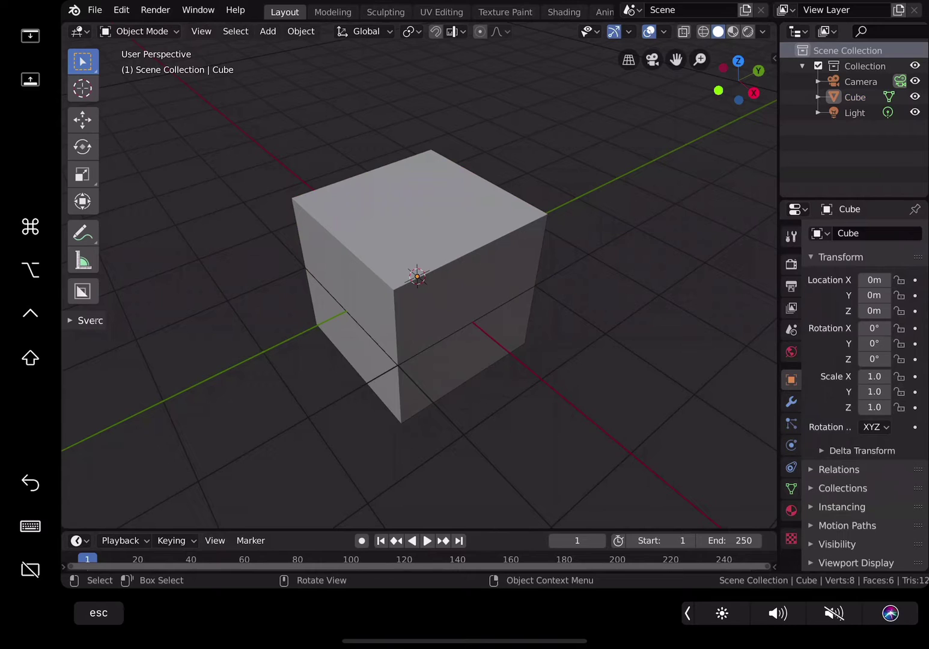
{"action": "left_click_drag", "start_coordinate": [585, 379], "coordinate": [672, 394]}
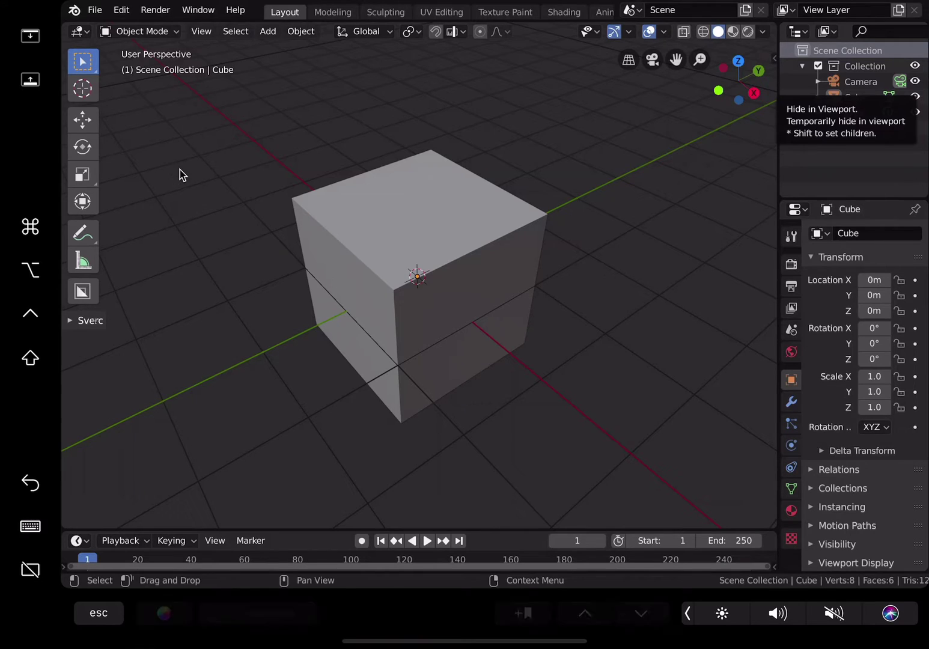
{"action": "left_click", "coordinate": [157, 10]}
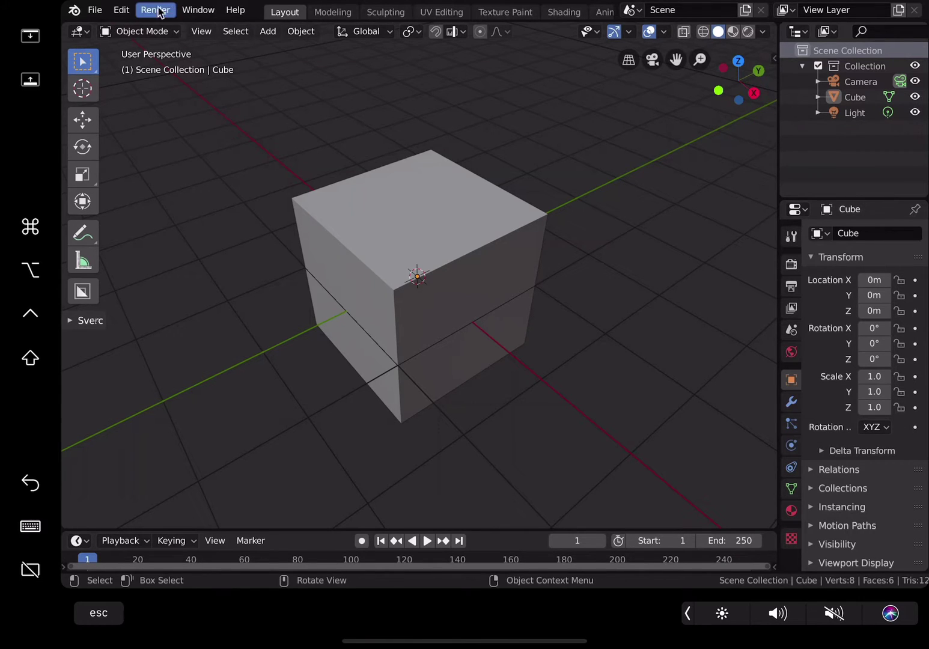
{"action": "left_click", "coordinate": [198, 11]}
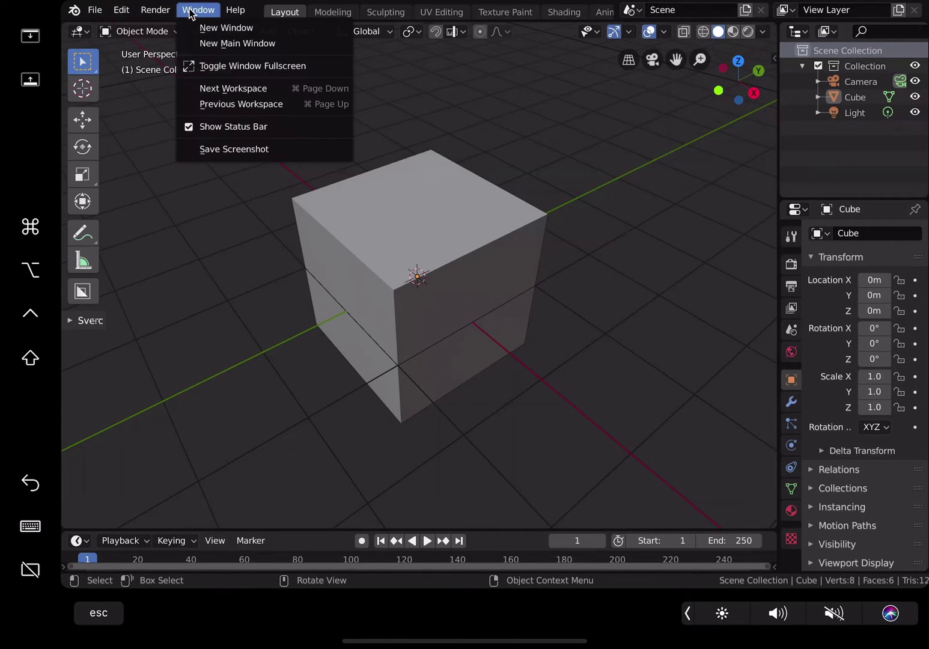
{"action": "left_click", "coordinate": [215, 70]}
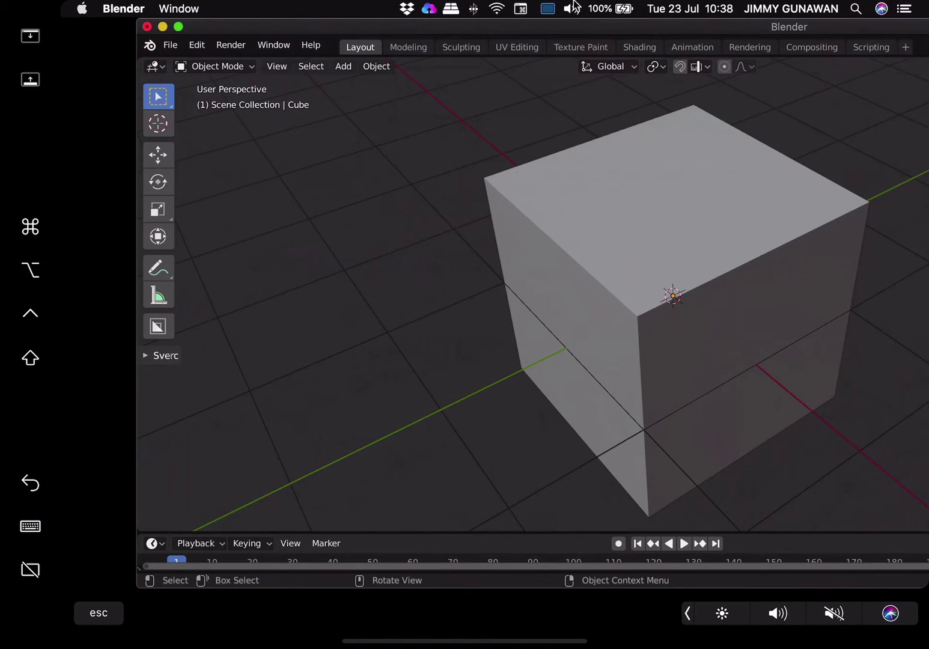
{"action": "left_click_drag", "start_coordinate": [928, 207], "coordinate": [407, 202]}
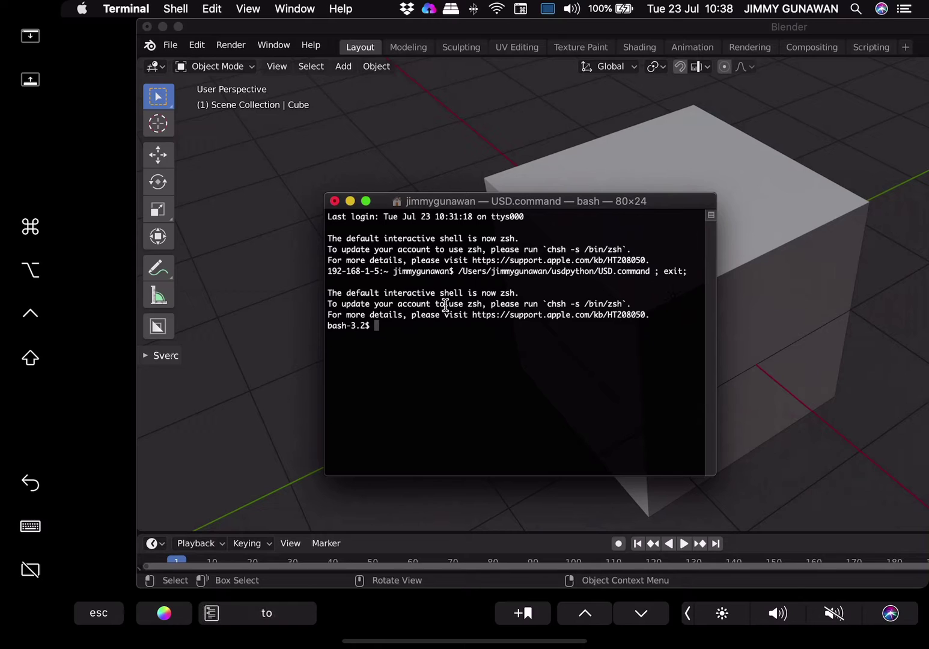
Run usdzconvert without arguments in Terminal to view its usage options
{"action": "left_click", "coordinate": [30, 526]}
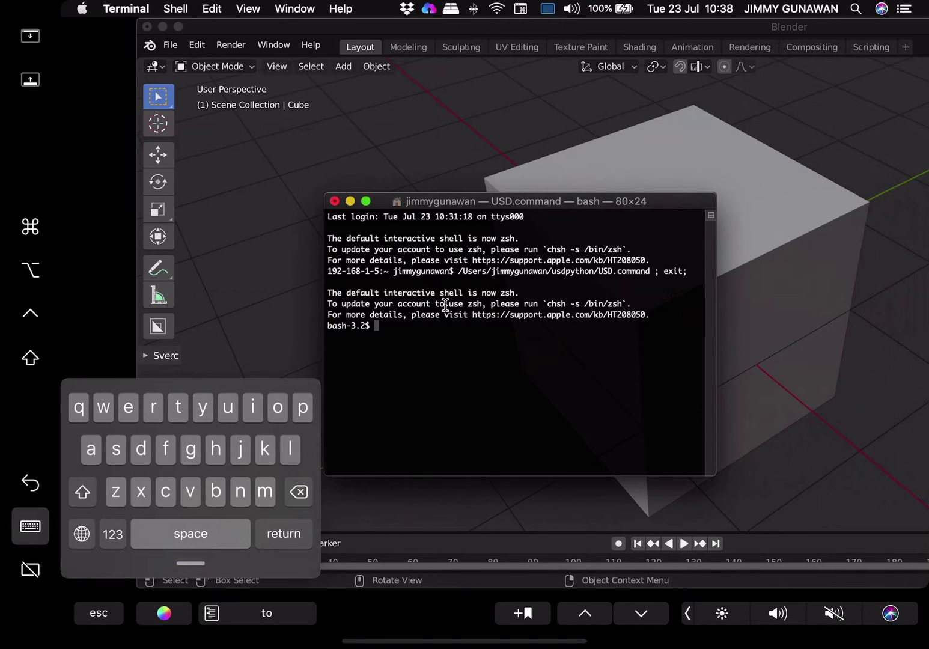
{"action": "type", "text": "usdz cover"}
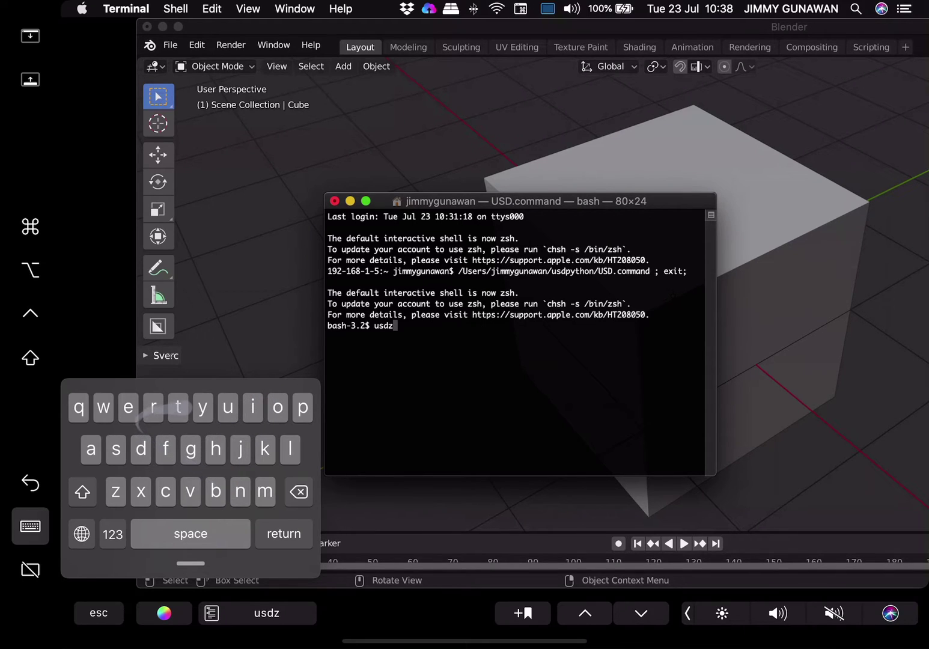
{"action": "key", "text": "BackSpace"}
{"action": "key", "text": "BackSpace"}
{"action": "key", "text": "BackSpace"}
{"action": "key", "text": "BackSpace"}
{"action": "key", "text": "BackSpace"}
{"action": "key", "text": "BackSpace"}
{"action": "key", "text": "BackSpace"}
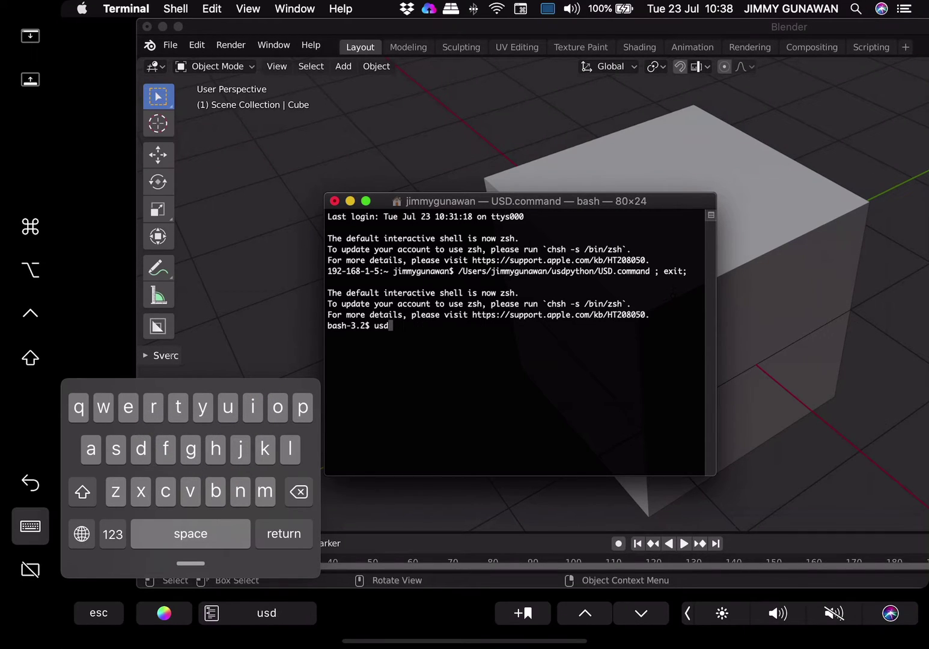
{"action": "type", "text": "zconvert"}
{"action": "key", "text": "Return"}
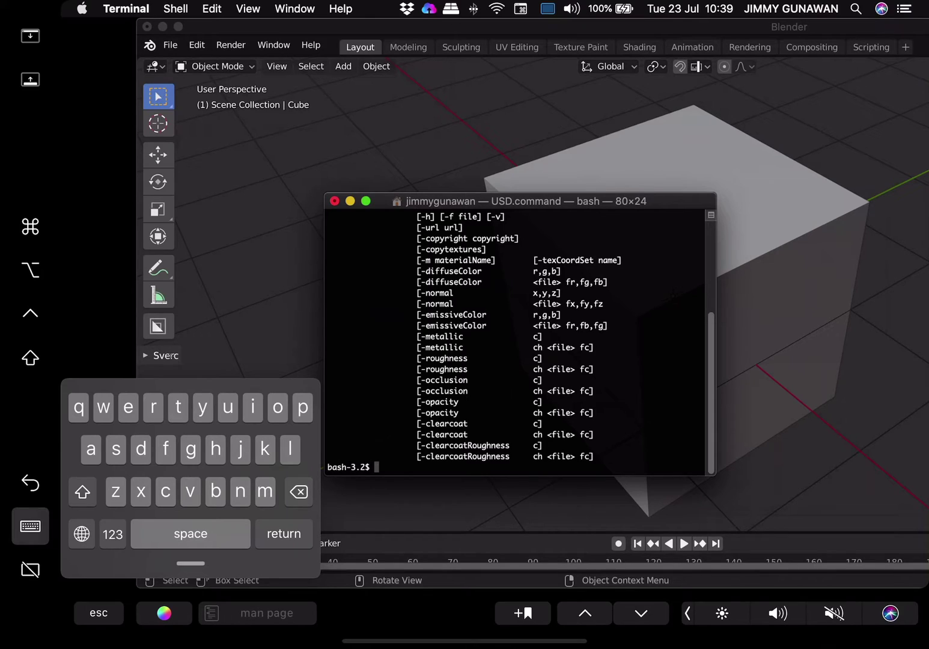
Convert box.gltf from the Desktop's usdzbox folder to USDZ by running usdzconvert on the file
{"action": "left_click", "coordinate": [30, 526]}
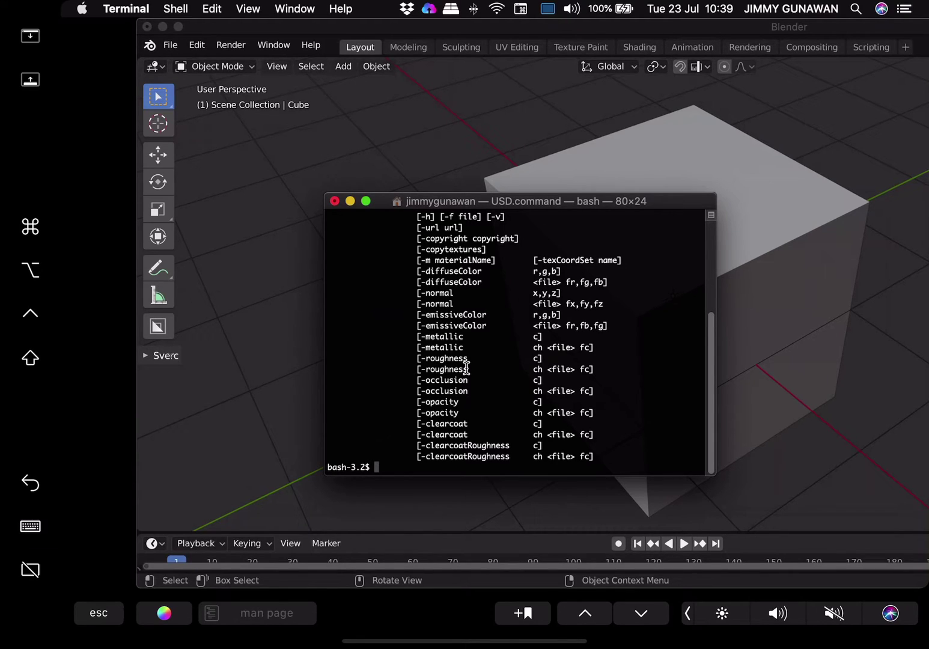
{"action": "type", "text": "usdzconvert"}
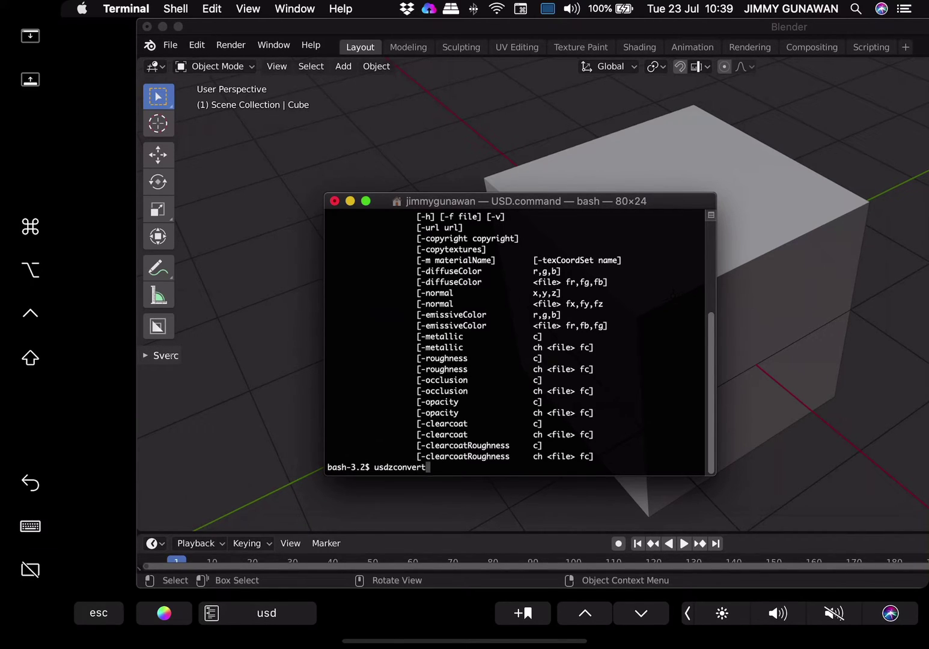
{"action": "key", "text": "super+Tab"}
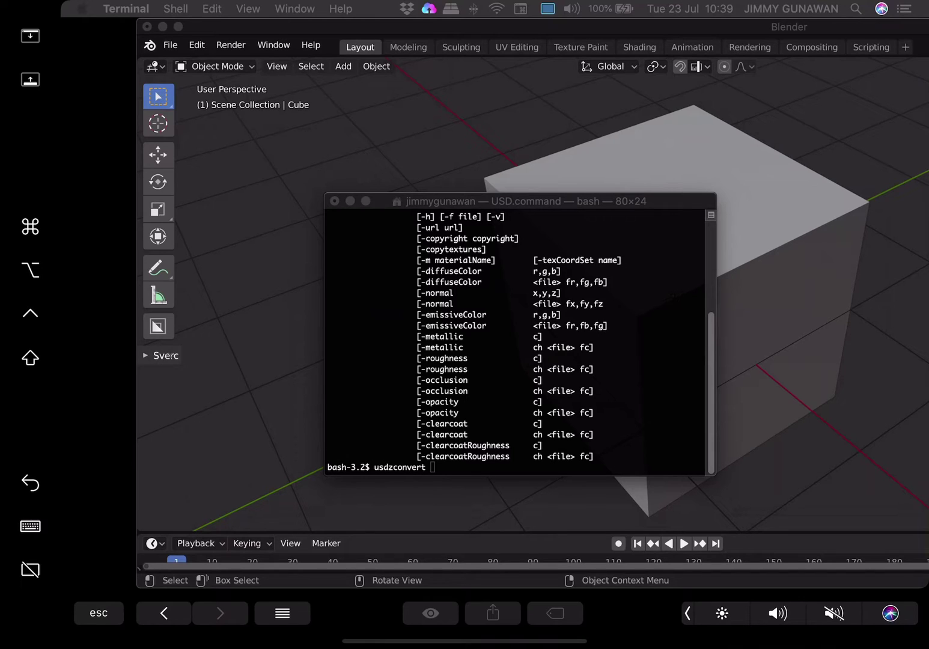
{"action": "left_click_drag", "start_coordinate": [911, 309], "coordinate": [666, 354]}
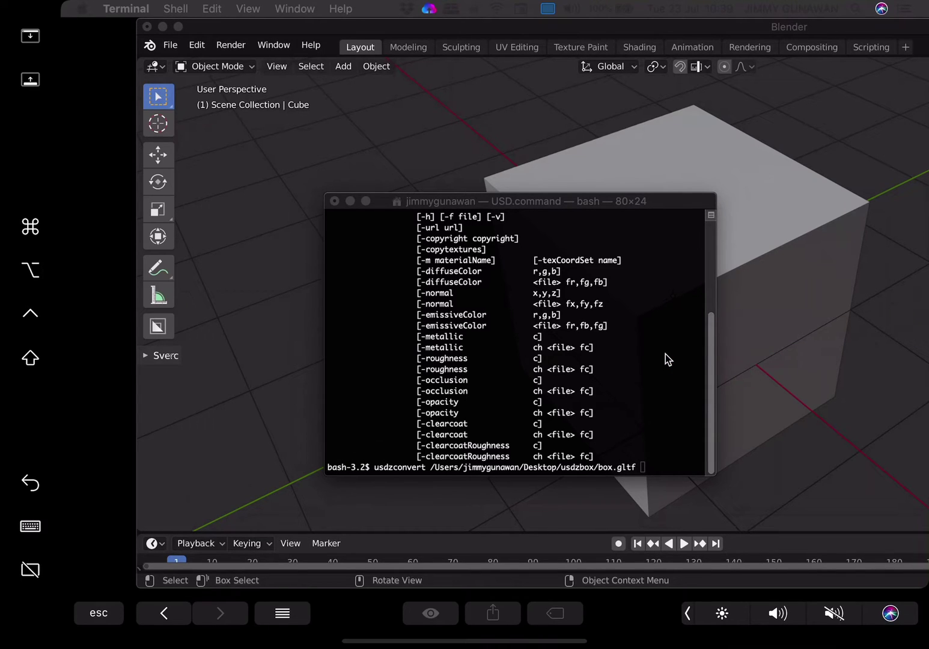
{"action": "left_click", "coordinate": [629, 372]}
{"action": "key", "text": "Return"}
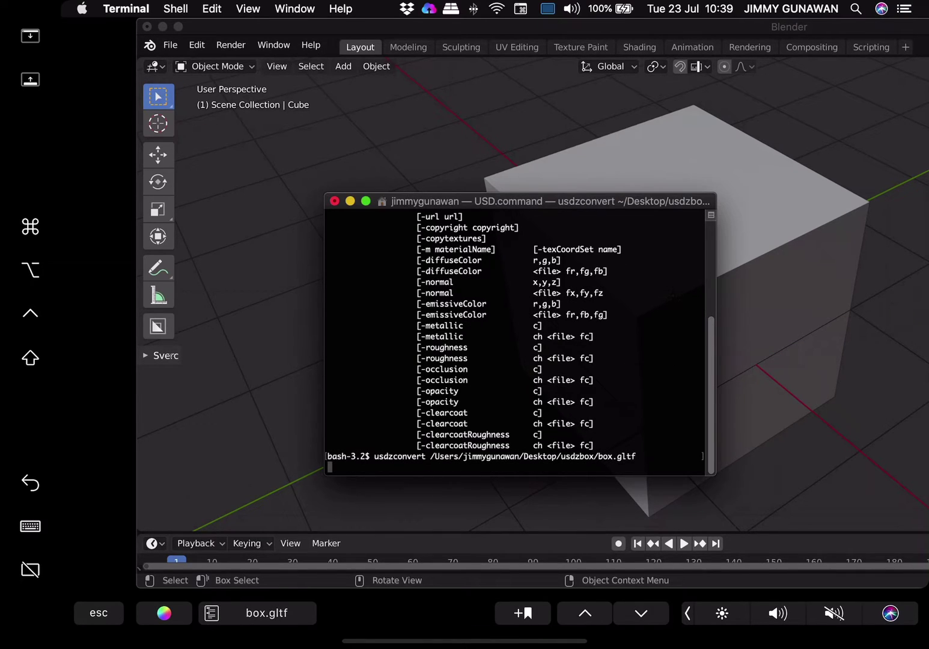
Switch to Finder, preview box.usdz in Quick Look and move the Blender window behind it off the iPad display
{"action": "key", "text": "super+Tab"}
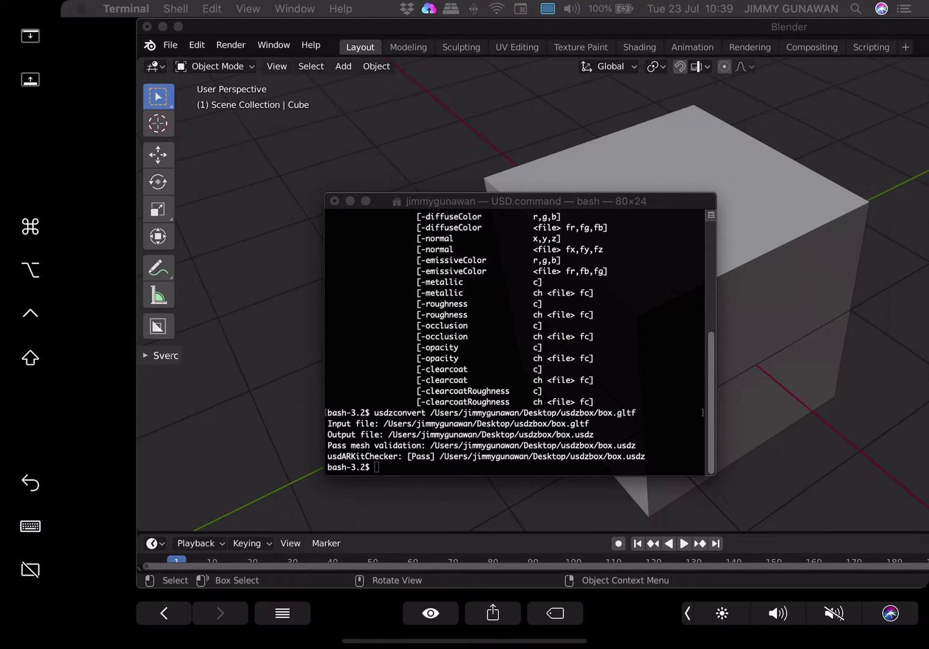
{"action": "key", "text": "space"}
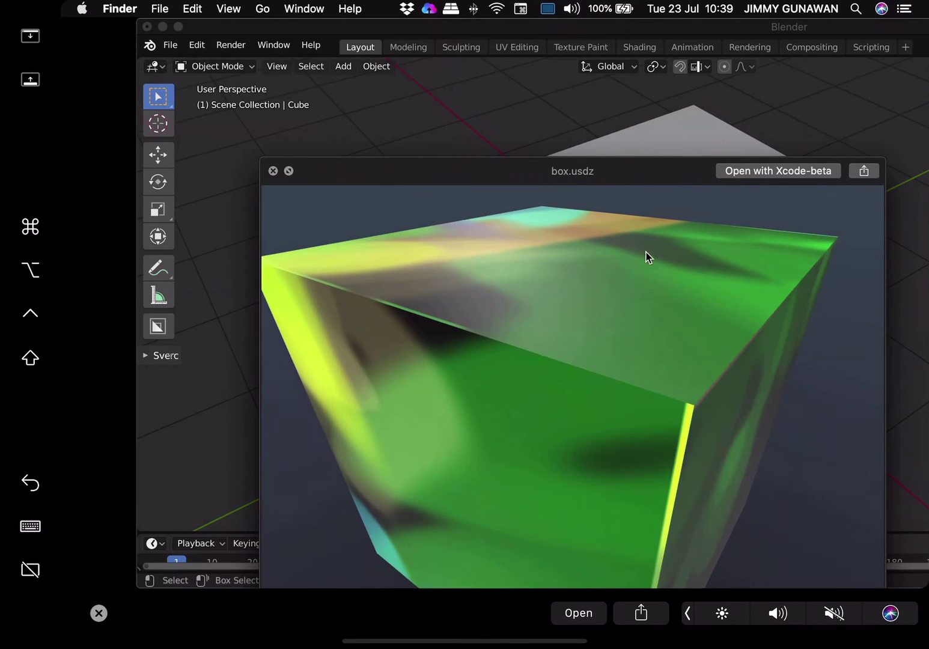
{"action": "left_click_drag", "start_coordinate": [618, 169], "coordinate": [561, 82]}
{"action": "left_click_drag", "start_coordinate": [691, 291], "coordinate": [642, 299]}
{"action": "left_click_drag", "start_coordinate": [482, 33], "coordinate": [928, 108]}
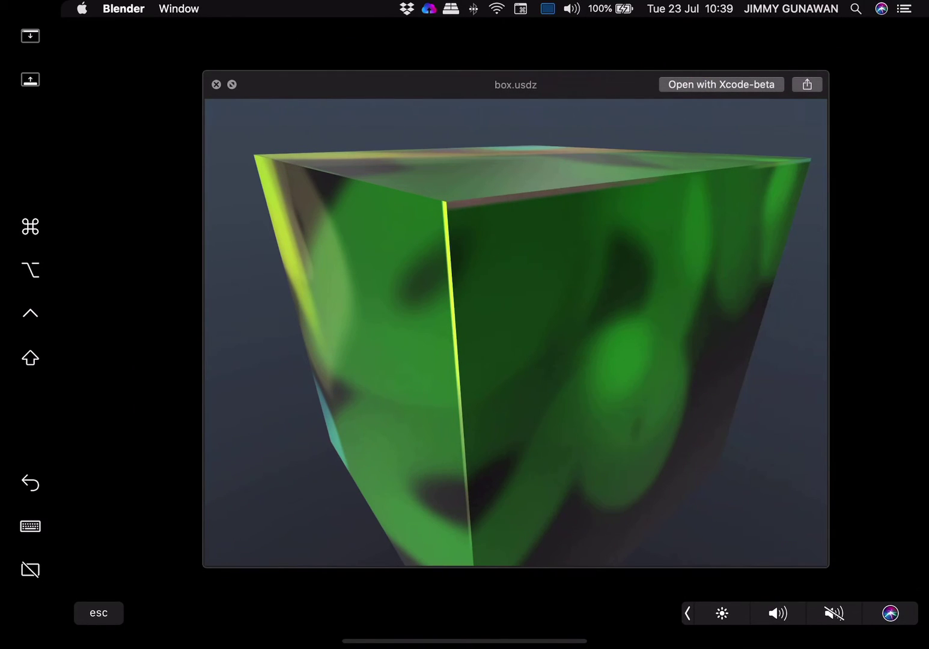
Send box.usdz from the Quick Look preview to the iPad through AirDrop and open it in Files
{"action": "left_click_drag", "start_coordinate": [620, 90], "coordinate": [599, 89]}
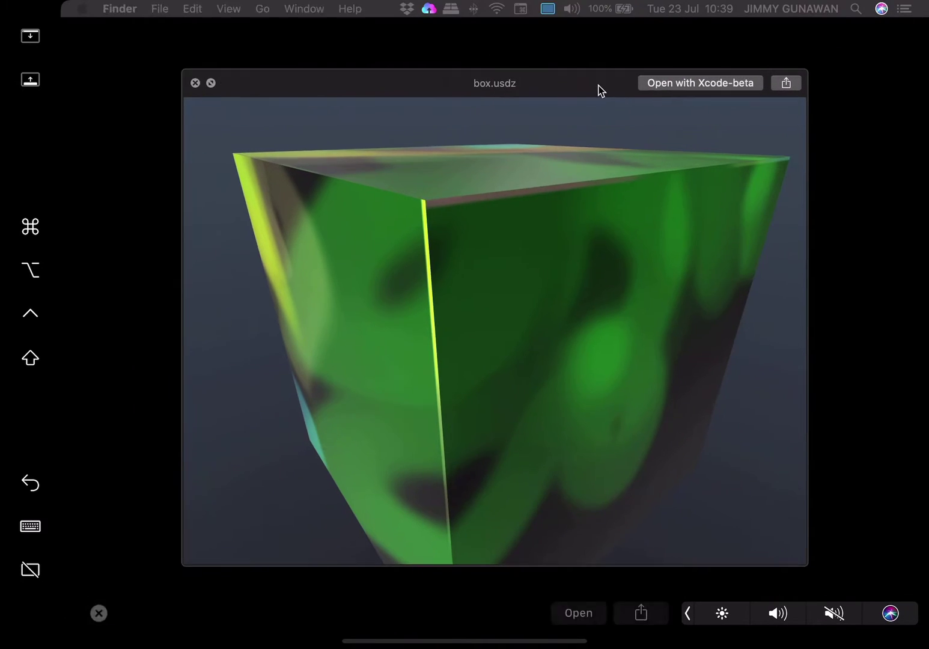
{"action": "left_click", "coordinate": [787, 84]}
{"action": "left_click", "coordinate": [804, 138]}
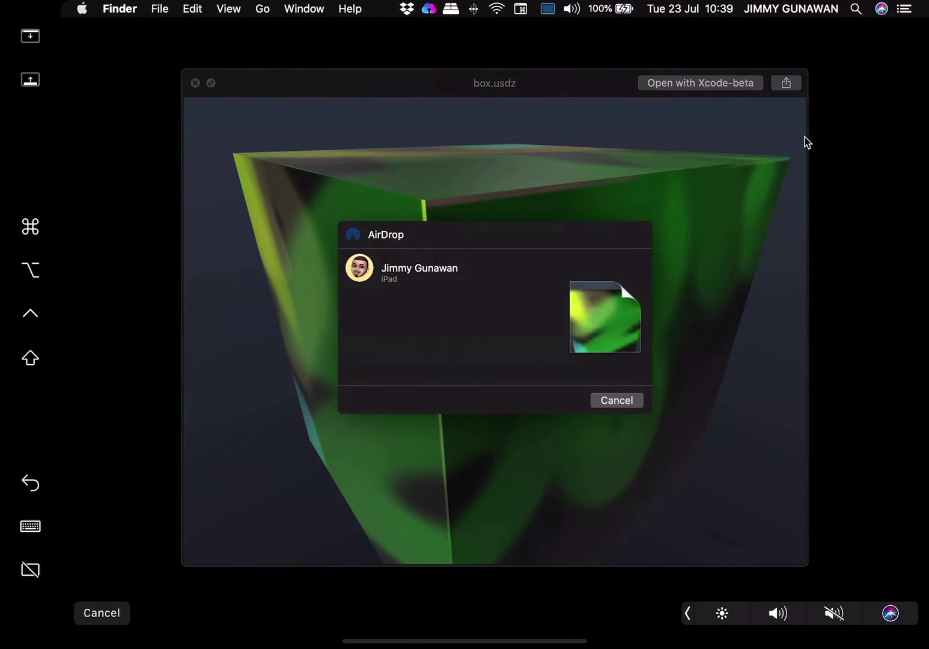
{"action": "left_click", "coordinate": [361, 269]}
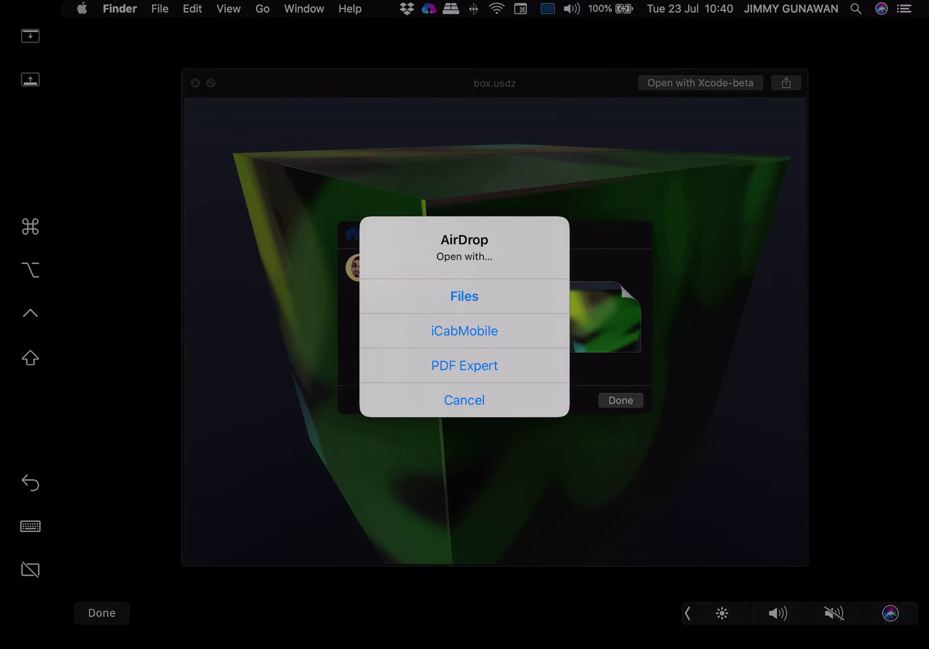
{"action": "left_click", "coordinate": [464, 296]}
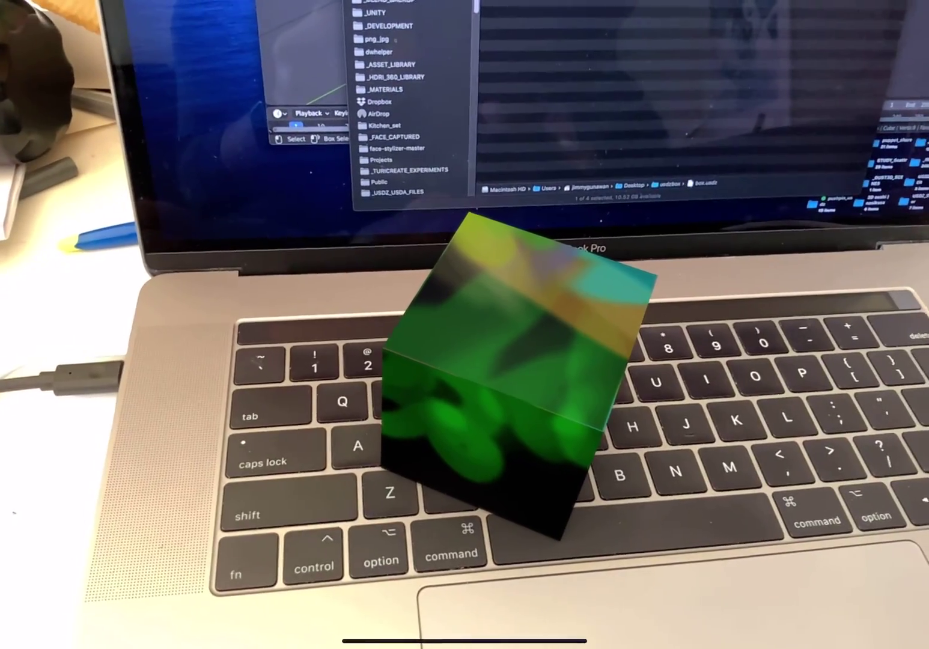
Switch to RealityComposer on the iPad and create a new document with a horizontal anchor
{"action": "left_click_drag", "start_coordinate": [464, 641], "coordinate": [469, 421]}
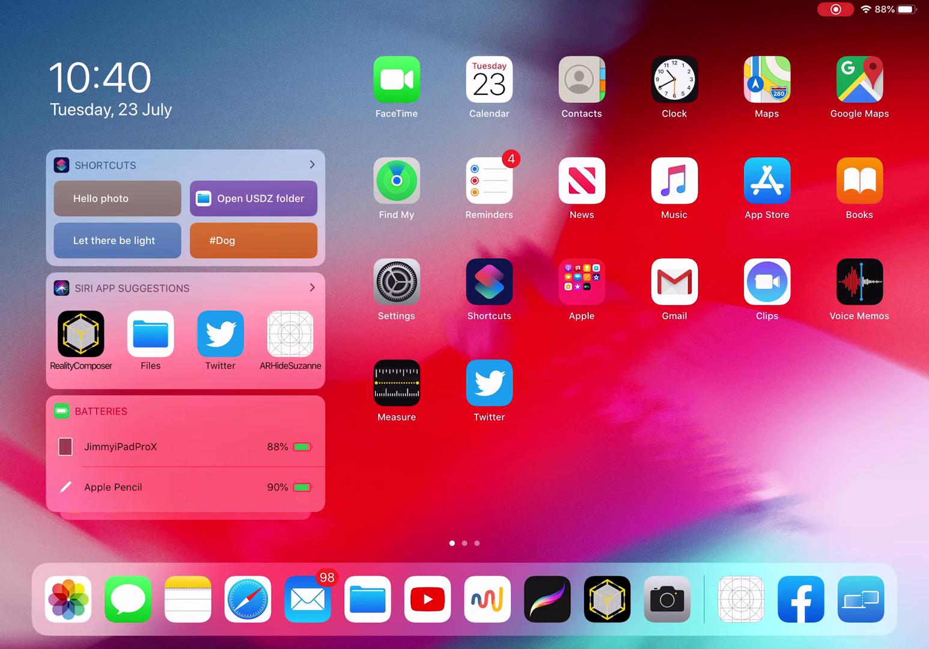
{"action": "left_click", "coordinate": [607, 600]}
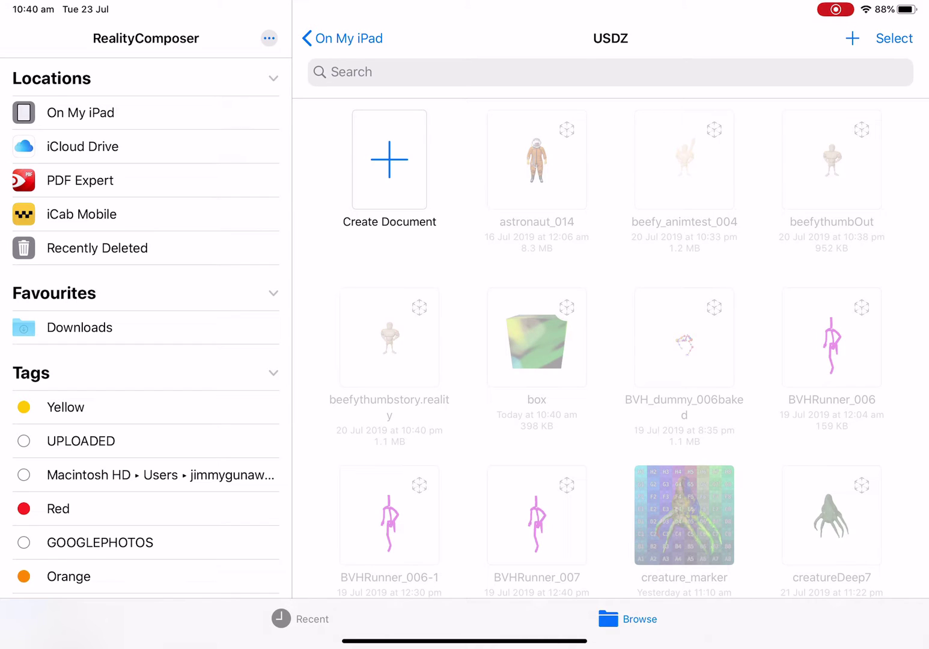
{"action": "left_click", "coordinate": [389, 159]}
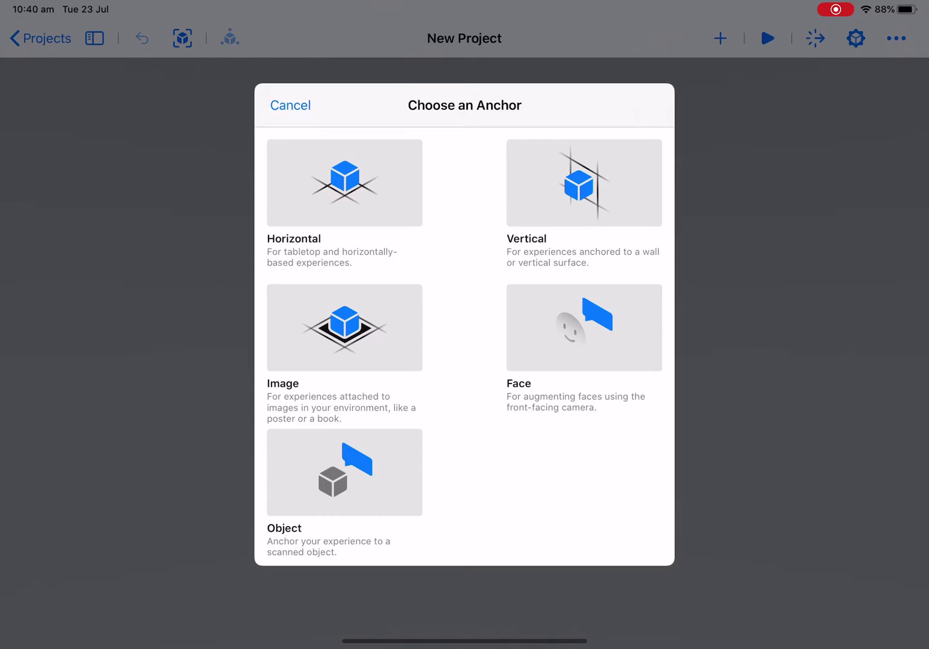
{"action": "left_click", "coordinate": [345, 182]}
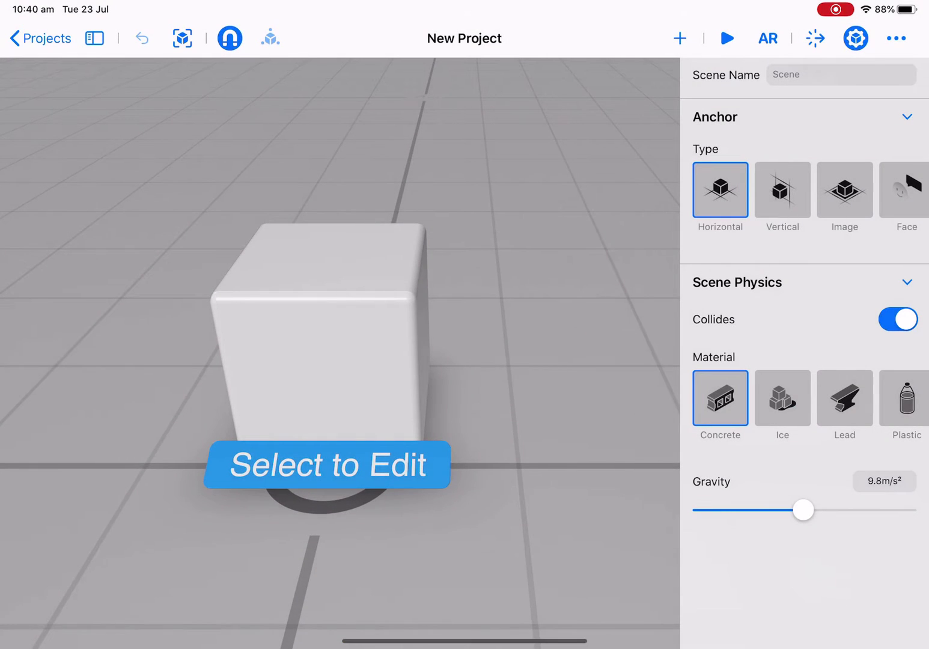
Delete the default white cube and the "Select to Edit" text from the scene
{"action": "left_click", "coordinate": [414, 337]}
{"action": "left_click", "coordinate": [413, 337]}
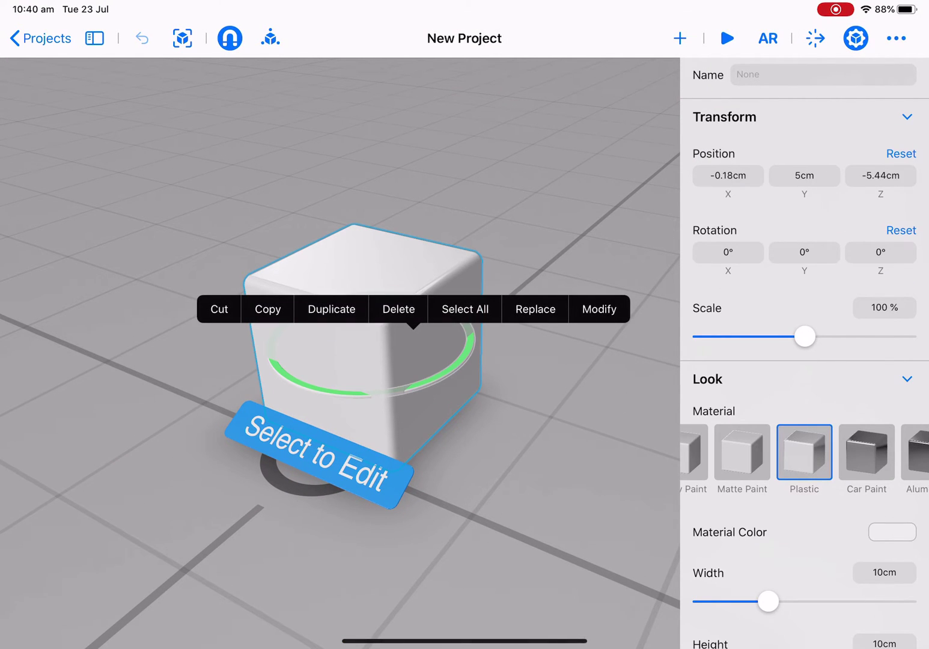
{"action": "left_click", "coordinate": [399, 309]}
{"action": "left_click", "coordinate": [319, 454]}
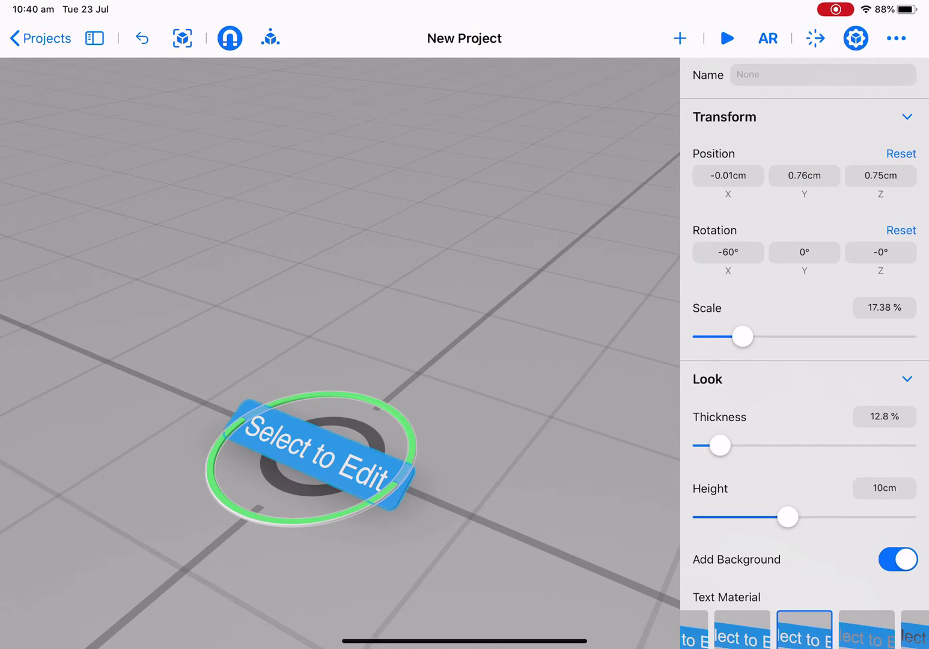
{"action": "left_click", "coordinate": [318, 454]}
{"action": "left_click", "coordinate": [330, 429]}
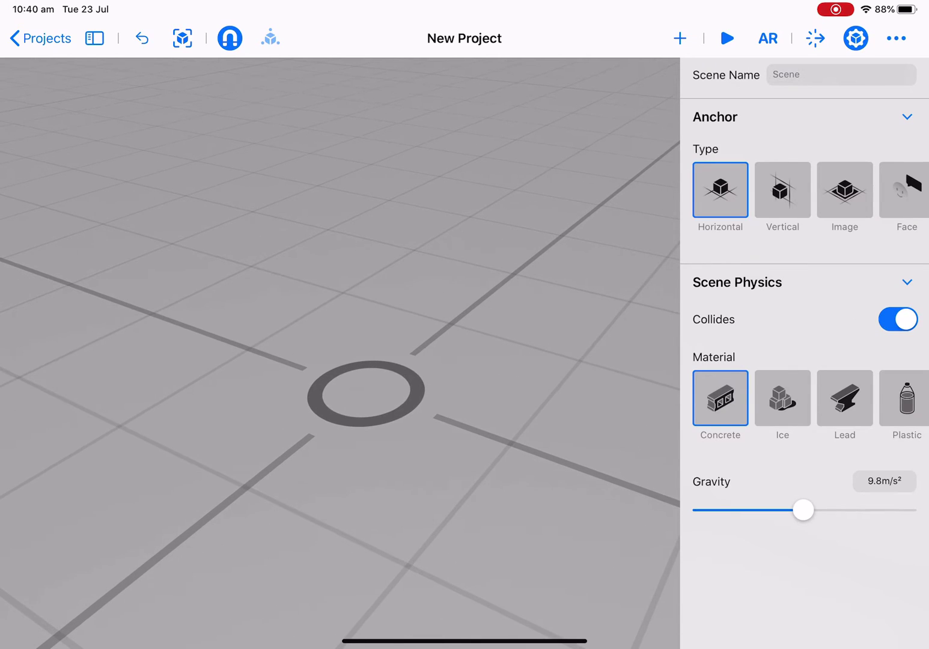
Import the box model from the USDZ folder on the iPad into the scene
{"action": "left_click", "coordinate": [680, 38]}
{"action": "left_click", "coordinate": [429, 255]}
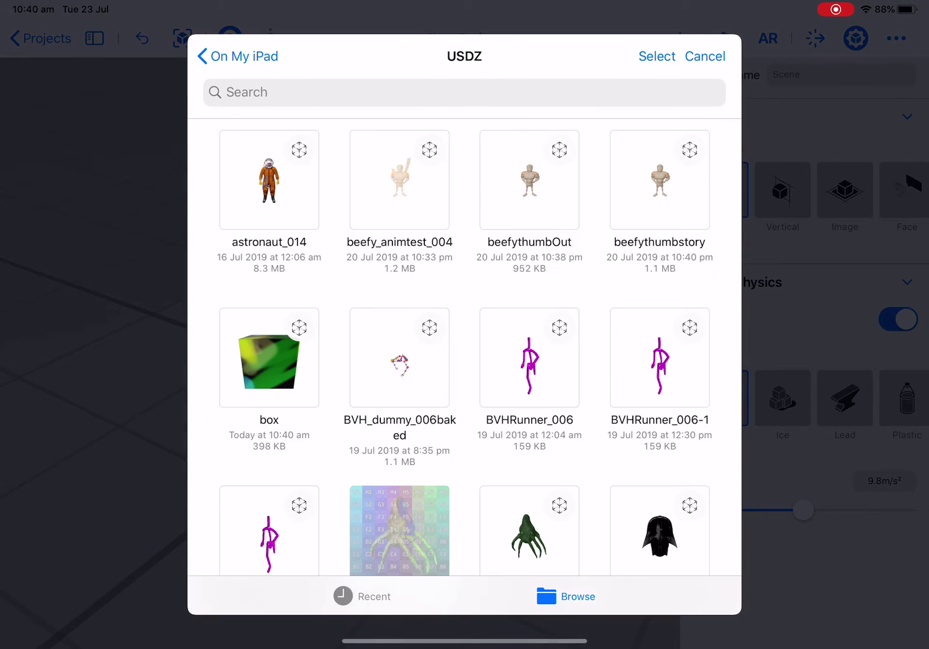
{"action": "left_click", "coordinate": [270, 358]}
{"action": "left_click", "coordinate": [519, 302]}
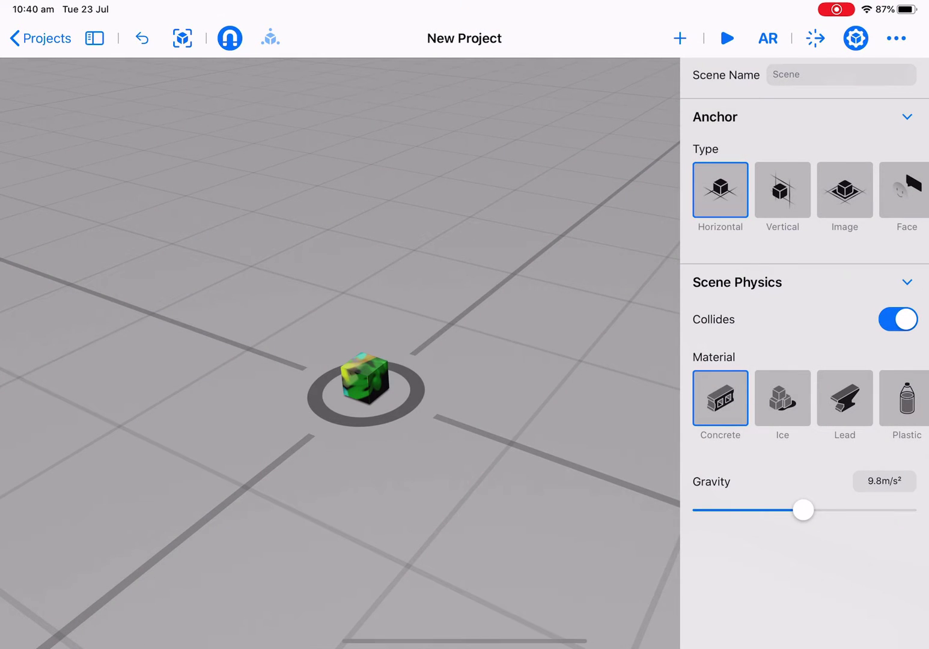
Rotate the imported box -15° about Y and scale it up to about 358 %
{"action": "left_click", "coordinate": [407, 368]}
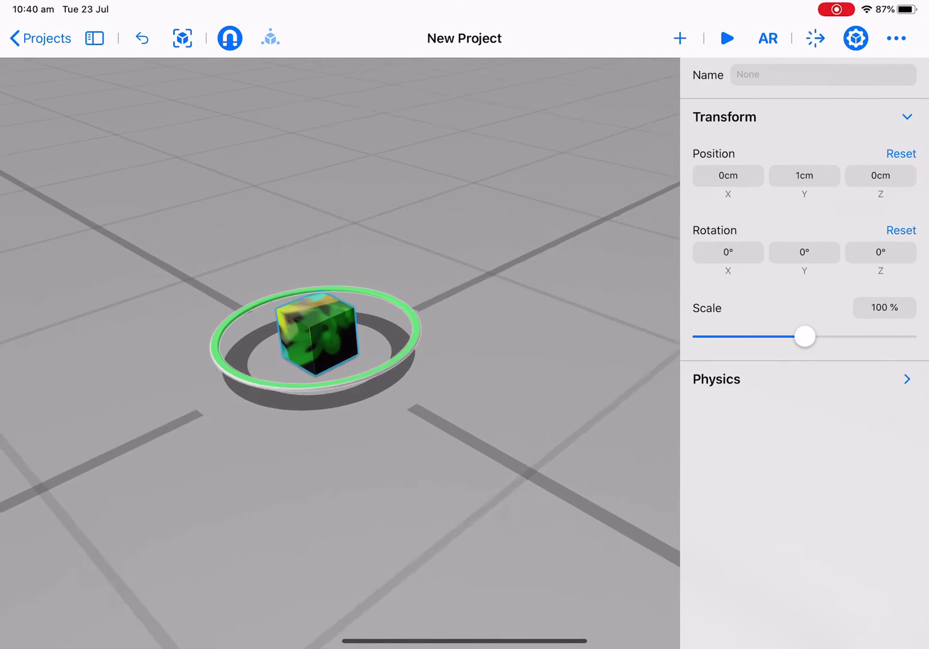
{"action": "left_click_drag", "start_coordinate": [421, 457], "coordinate": [387, 440]}
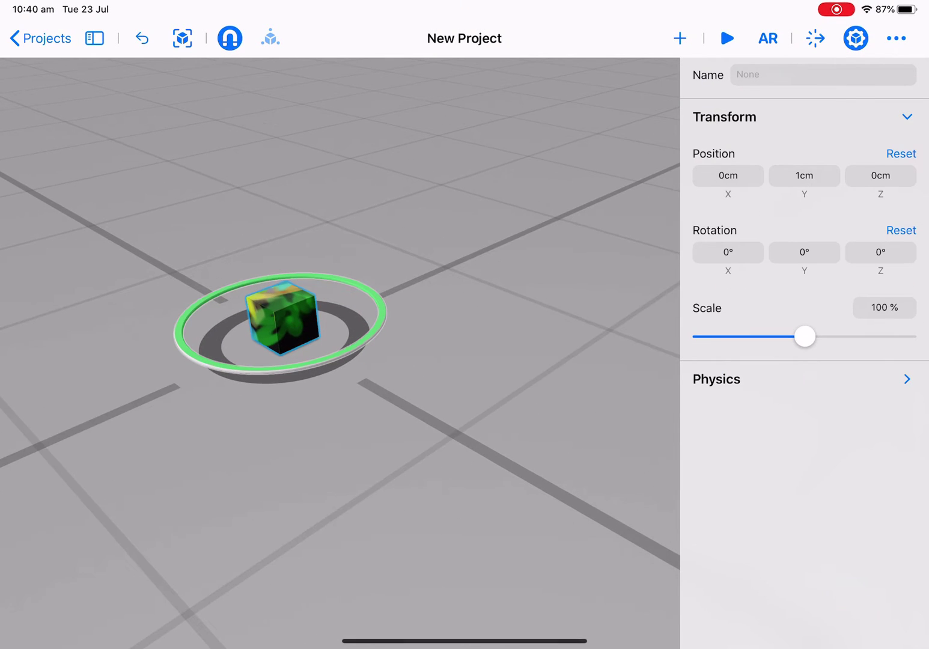
{"action": "left_click_drag", "start_coordinate": [268, 371], "coordinate": [240, 368]}
{"action": "left_click_drag", "start_coordinate": [385, 318], "coordinate": [648, 339]}
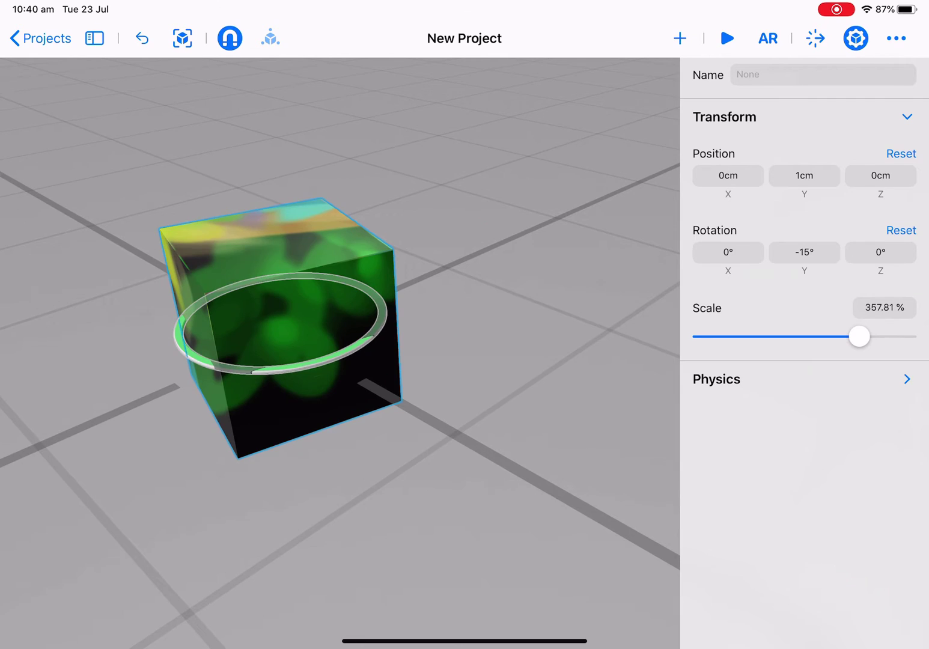
{"action": "scroll", "coordinate": [385, 360], "scroll_direction": "down", "scroll_amount": 2}
Set the box's Y position to 0 cm
{"action": "left_click", "coordinate": [804, 174]}
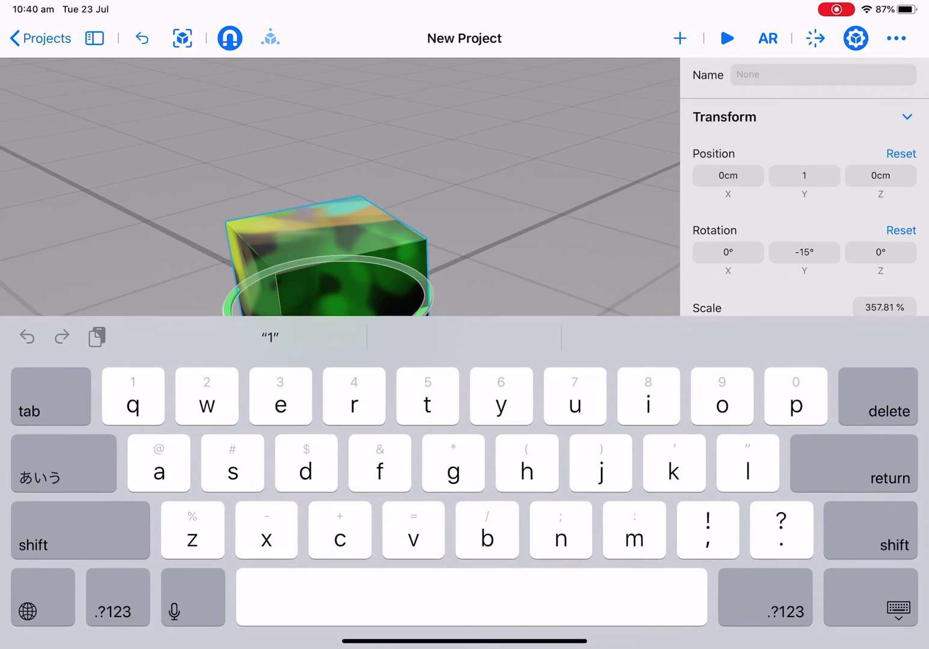
{"action": "key", "text": "BackSpace"}
{"action": "left_click", "coordinate": [511, 181]}
{"action": "left_click_drag", "start_coordinate": [289, 456], "coordinate": [420, 430]}
{"action": "left_click", "coordinate": [385, 271]}
{"action": "left_click_drag", "start_coordinate": [337, 444], "coordinate": [313, 433]}
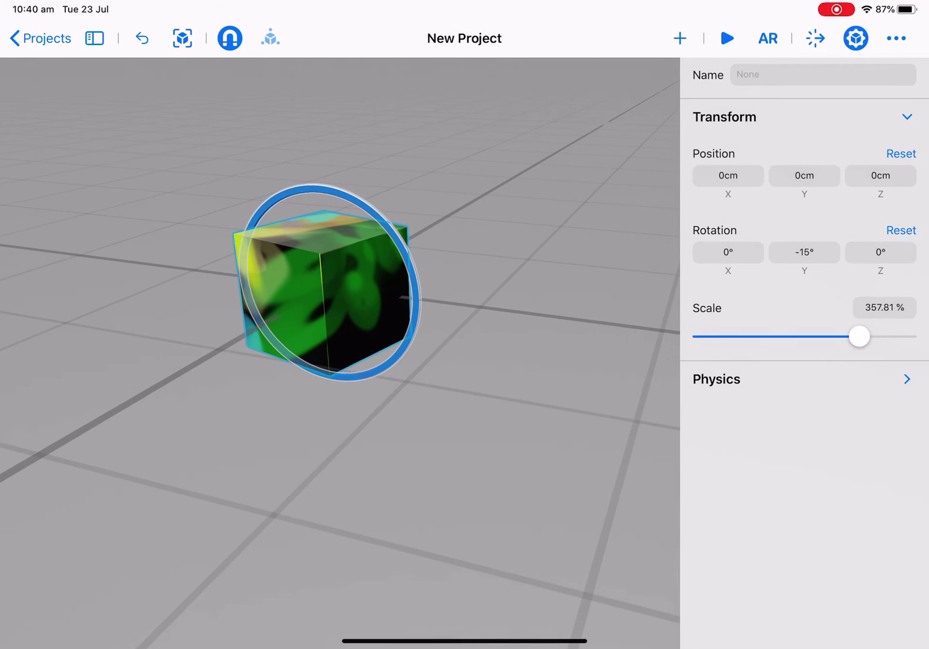
Reset the box's position and rotation
{"action": "mouse_move", "coordinate": [415, 294]}
{"action": "left_mouse_down"}
{"action": "mouse_move", "coordinate": [407, 343]}
{"action": "mouse_move", "coordinate": [415, 295]}
{"action": "left_mouse_up"}
{"action": "left_click_drag", "start_coordinate": [337, 288], "coordinate": [353, 233]}
{"action": "left_click", "coordinate": [901, 154]}
{"action": "left_click", "coordinate": [901, 230]}
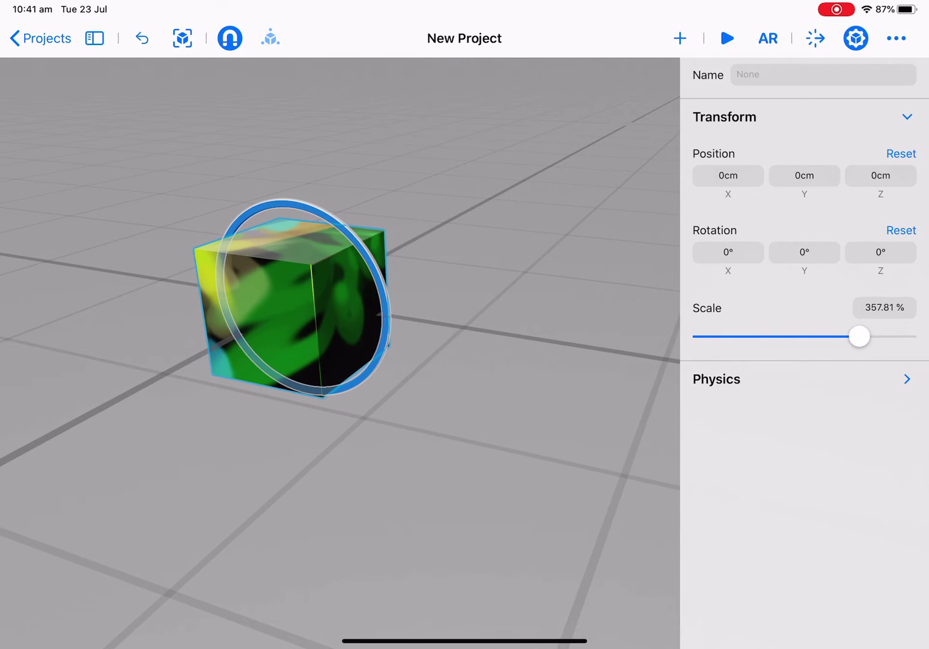
Add a Tap & Flip behaviour to the box
{"action": "left_click", "coordinate": [815, 38]}
{"action": "left_click", "coordinate": [182, 420]}
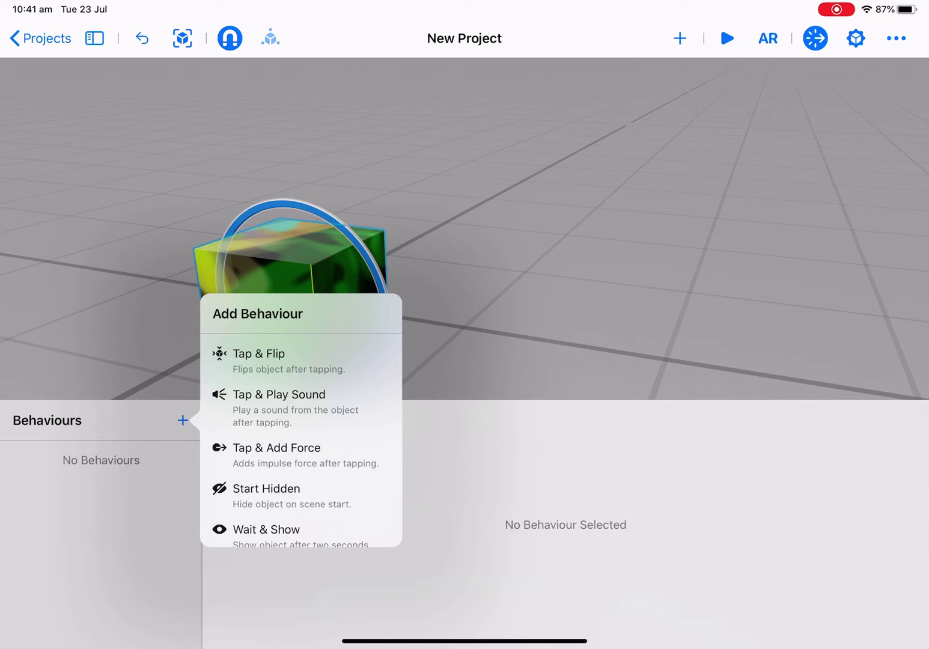
{"action": "left_click", "coordinate": [258, 360]}
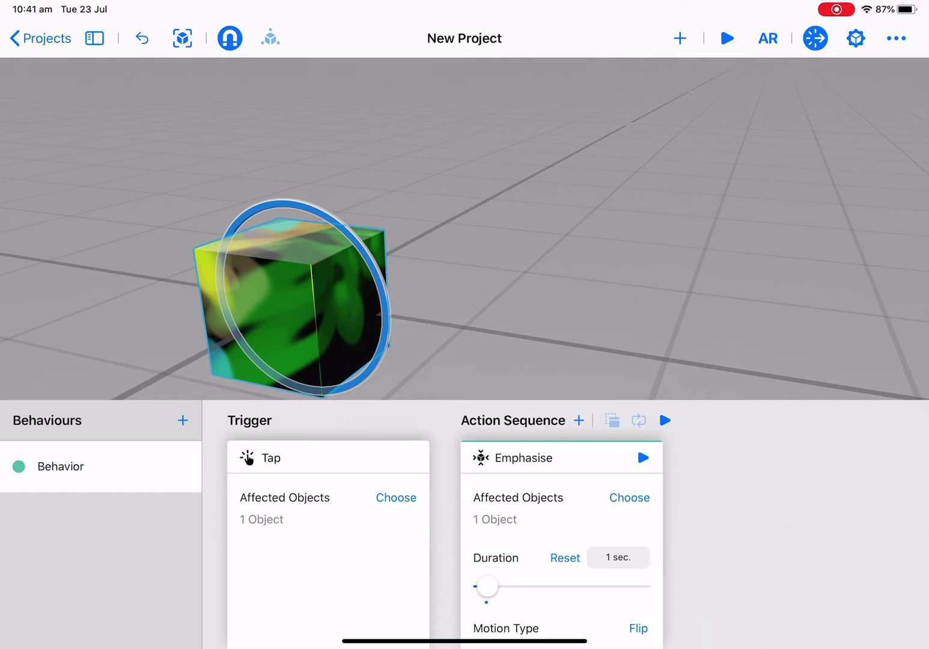
Play the scene, tap the box to test its flip, and stop the playback
{"action": "left_click", "coordinate": [727, 38]}
{"action": "left_click", "coordinate": [293, 309]}
{"action": "left_click_drag", "start_coordinate": [297, 303], "coordinate": [428, 368]}
{"action": "left_click", "coordinate": [416, 366]}
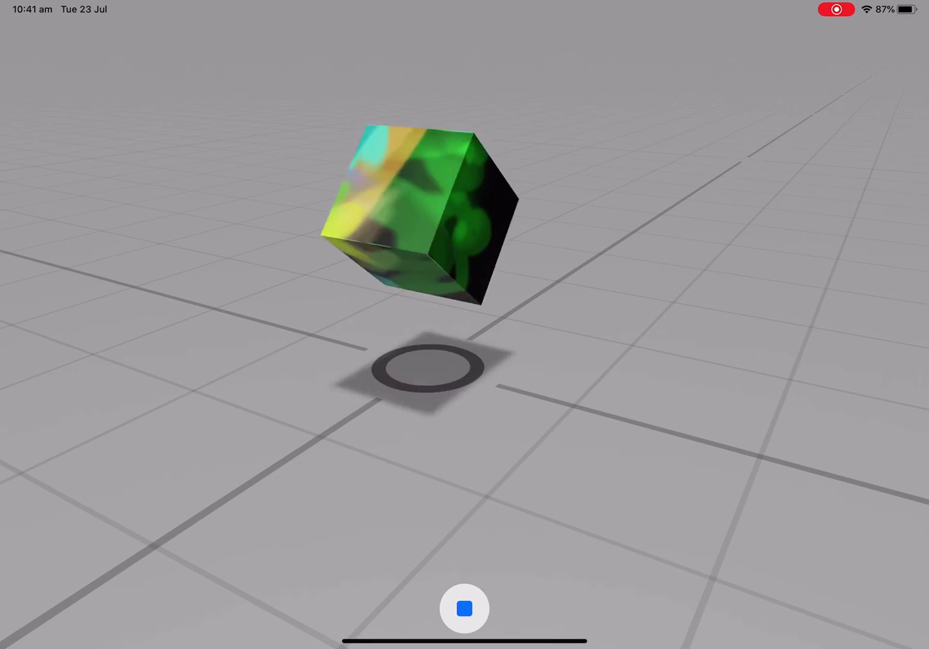
{"action": "left_click", "coordinate": [465, 609]}
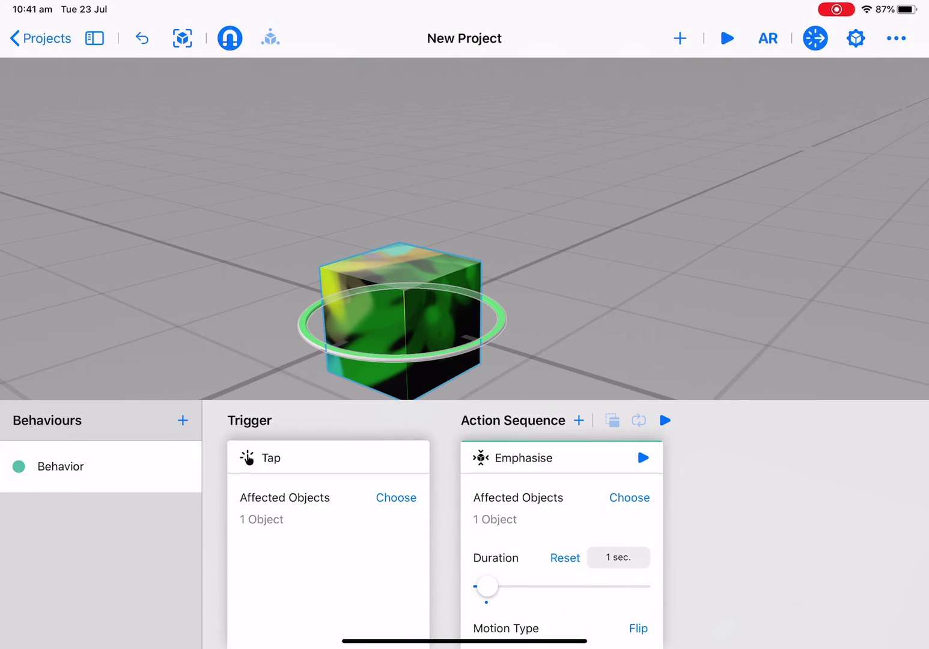
Add a Tap & Play Sound behaviour to the box, keeping the Happy Chime FX.caf audio clip
{"action": "left_click", "coordinate": [182, 420]}
{"action": "left_click", "coordinate": [279, 394]}
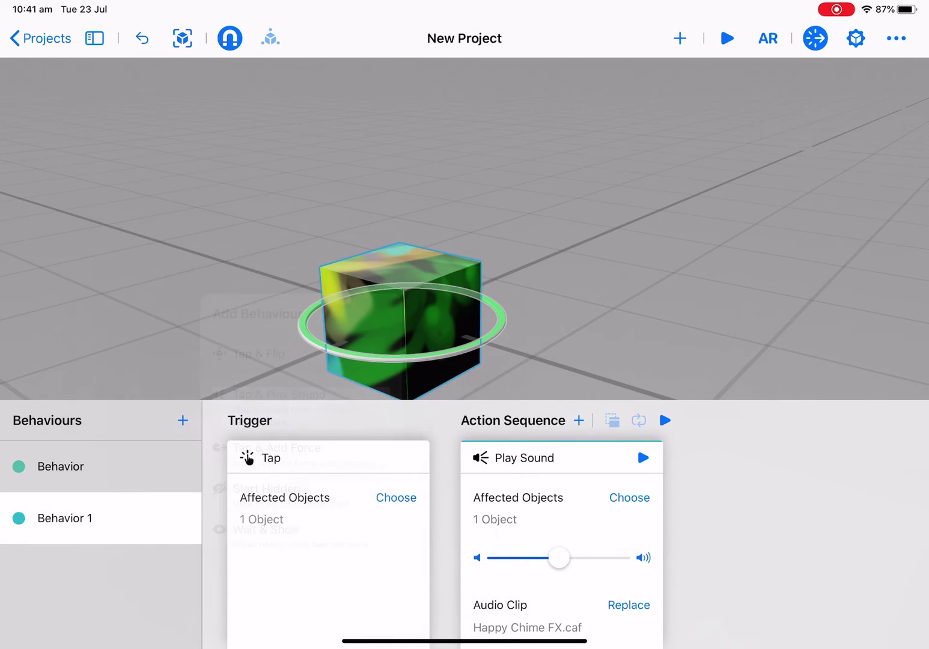
{"action": "left_click", "coordinate": [629, 605]}
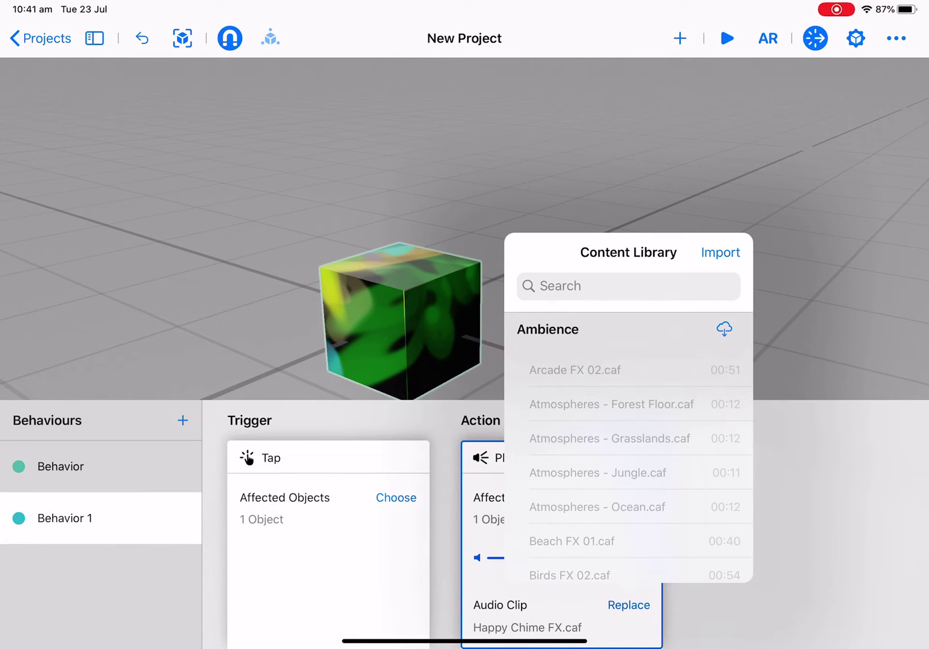
{"action": "left_click", "coordinate": [799, 505]}
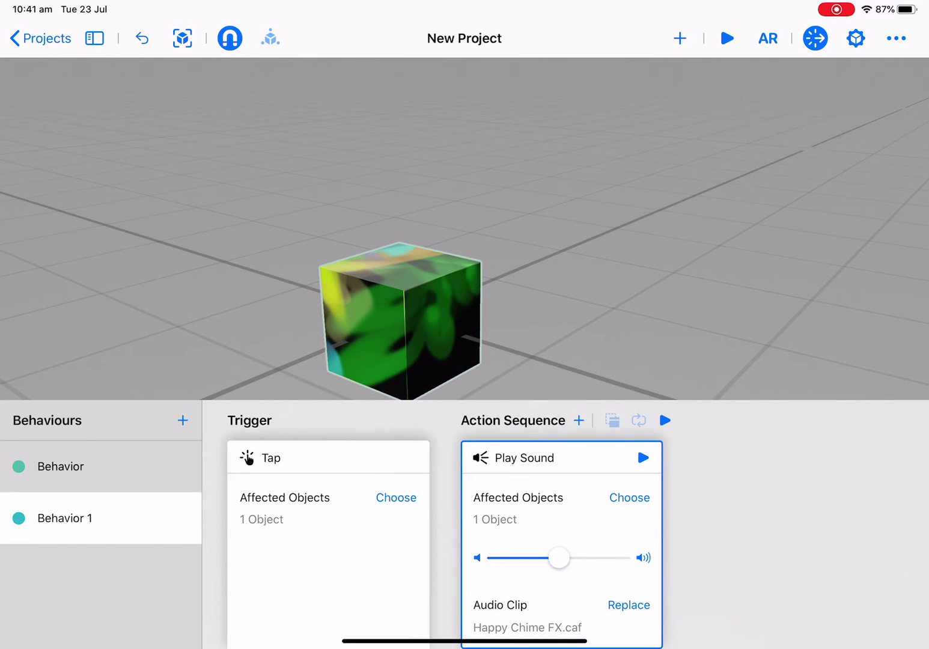
Play the scene again, tap the box to test the flip together with the sound, and stop
{"action": "left_click", "coordinate": [728, 39]}
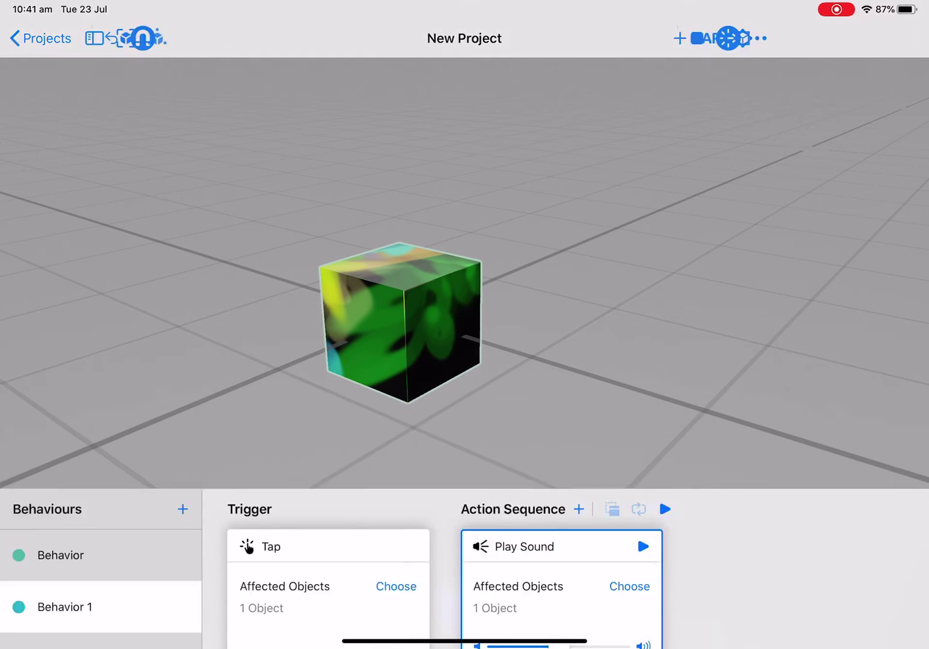
{"action": "left_click", "coordinate": [401, 325]}
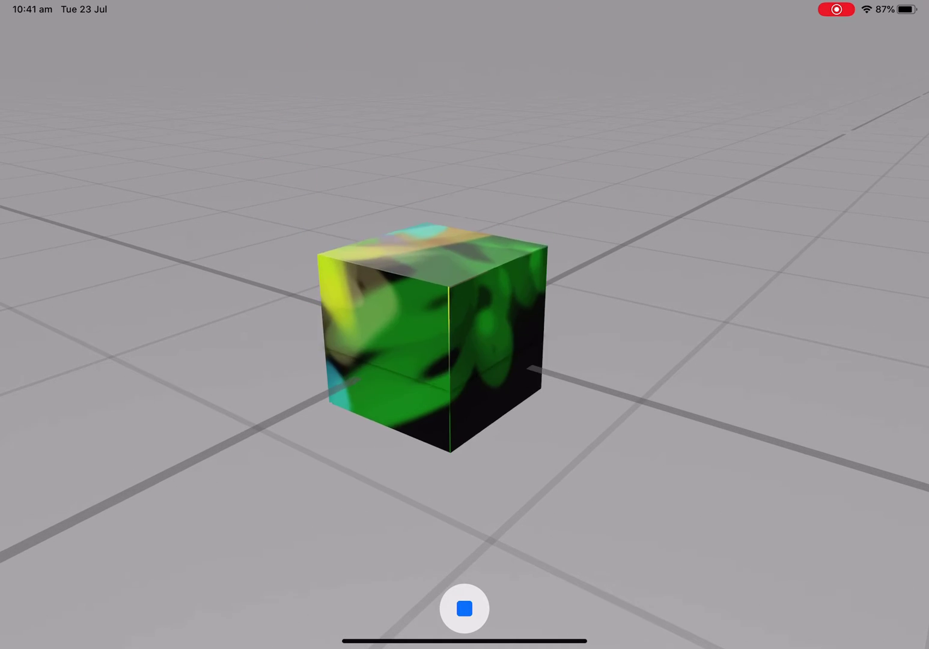
{"action": "left_click", "coordinate": [464, 609]}
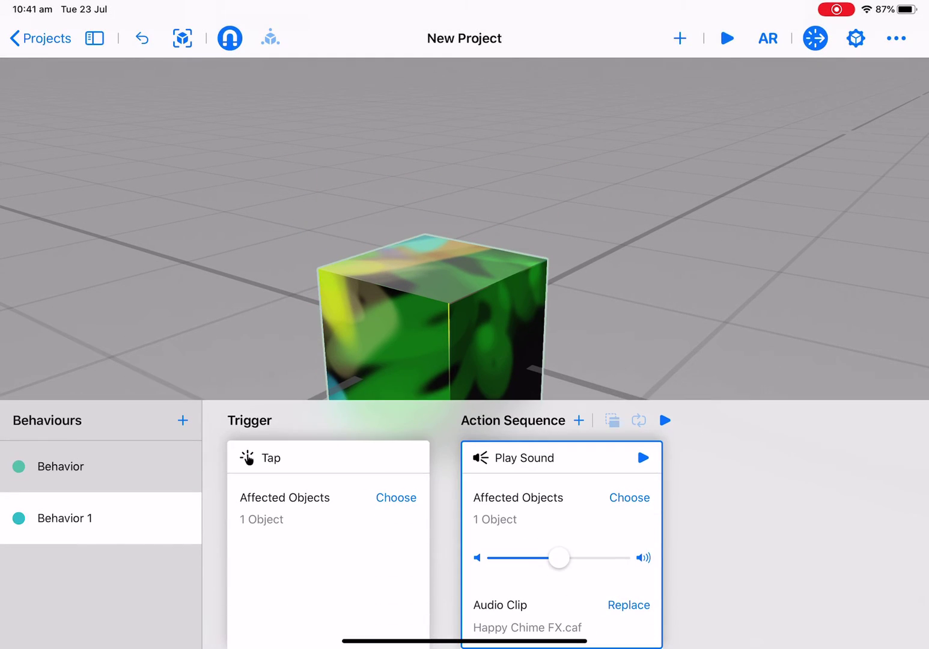
Switch the scene to the AR view, play it with a tap on the box, and stop the playback
{"action": "left_click", "coordinate": [768, 37]}
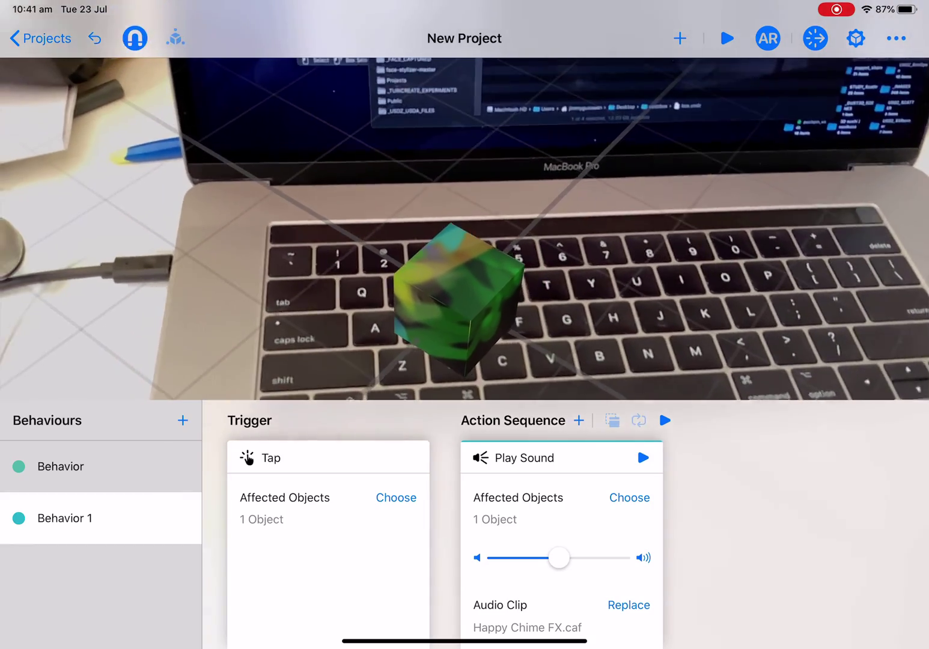
{"action": "left_click", "coordinate": [727, 39]}
{"action": "left_click", "coordinate": [454, 300]}
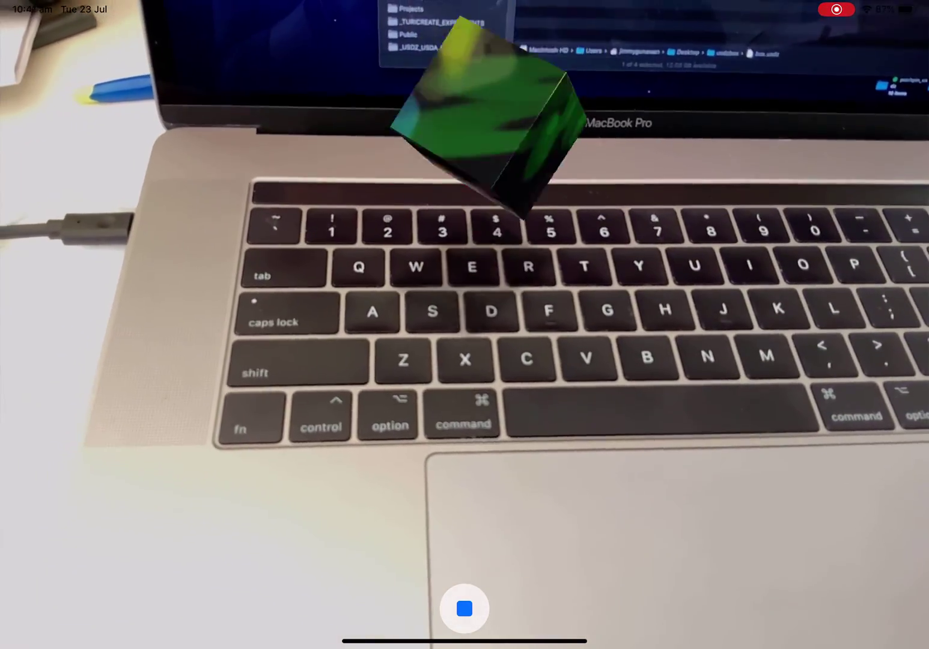
{"action": "left_click", "coordinate": [464, 609]}
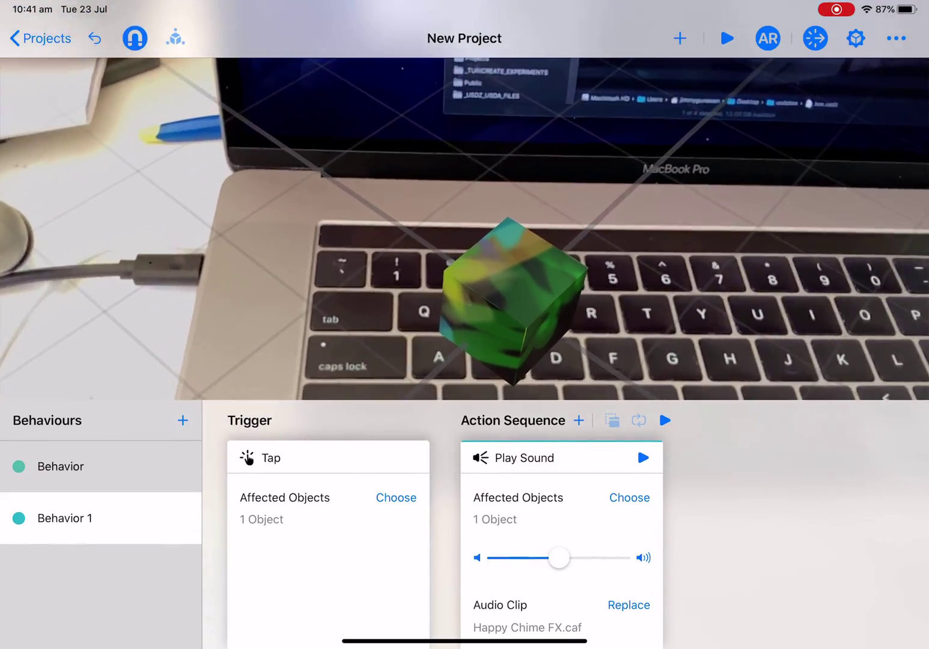
Close RealityComposer and Files in the iPad app switcher and return to Sidecar
{"action": "left_click_drag", "start_coordinate": [465, 641], "coordinate": [465, 384]}
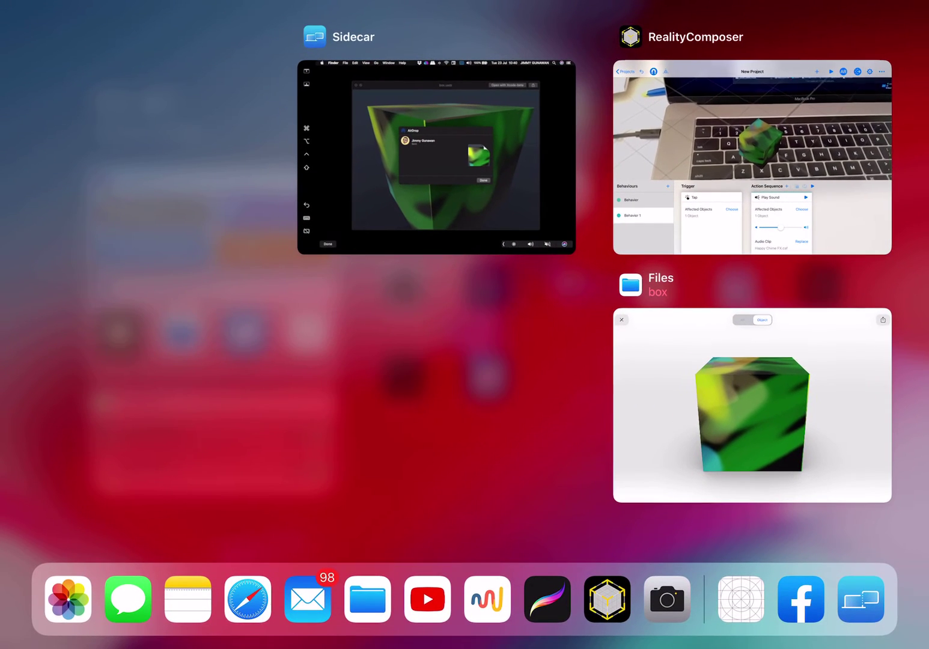
{"action": "left_click_drag", "start_coordinate": [753, 157], "coordinate": [752, 12]}
{"action": "left_click_drag", "start_coordinate": [757, 192], "coordinate": [757, 24]}
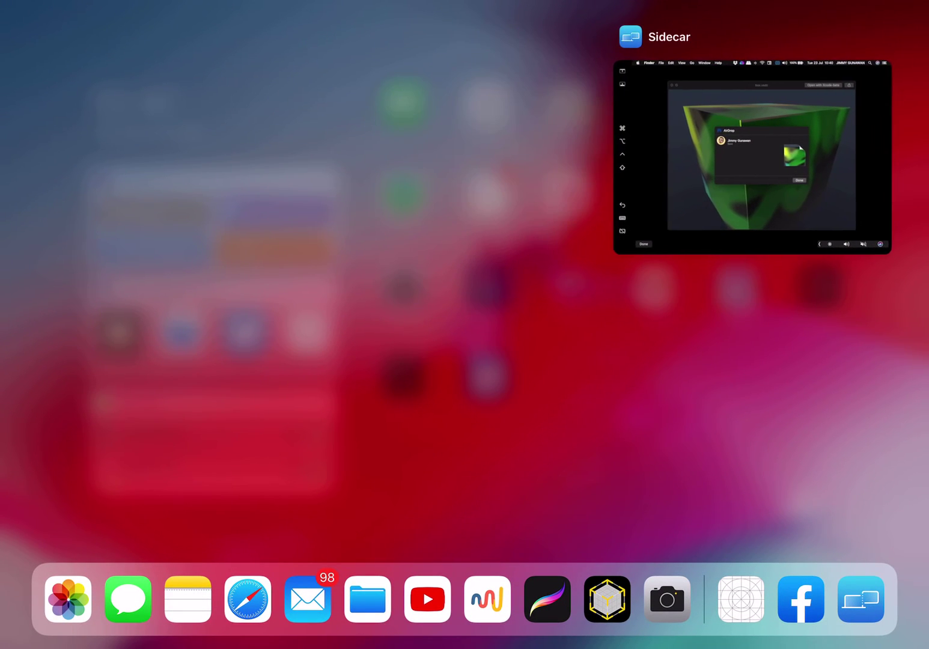
{"action": "left_click", "coordinate": [751, 158]}
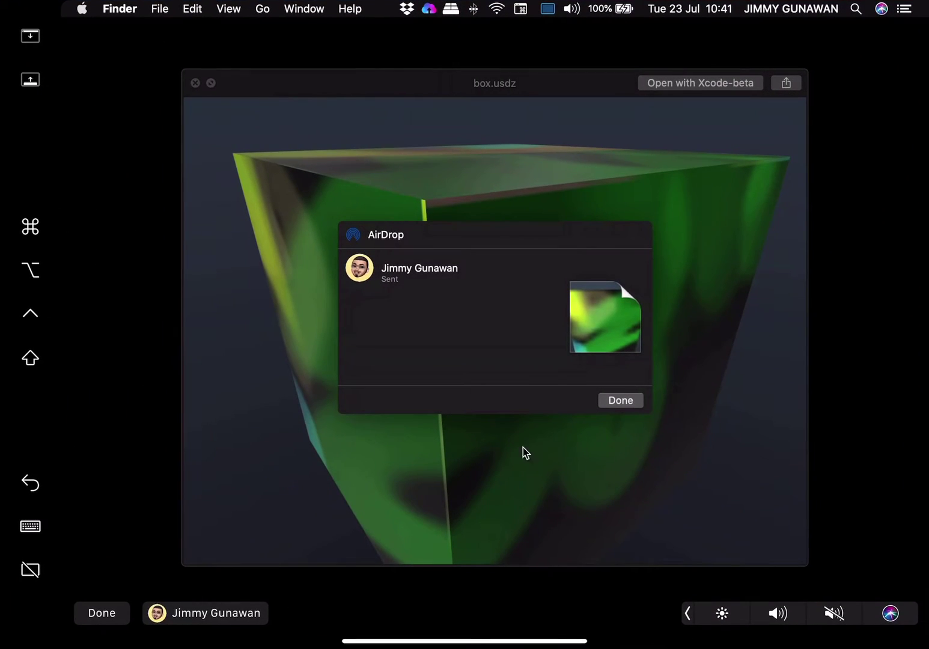
Dismiss the AirDrop dialog and the file preview, and bring the Blender window onto the Sidecar display
{"action": "left_click", "coordinate": [600, 401]}
{"action": "key", "text": "Up"}
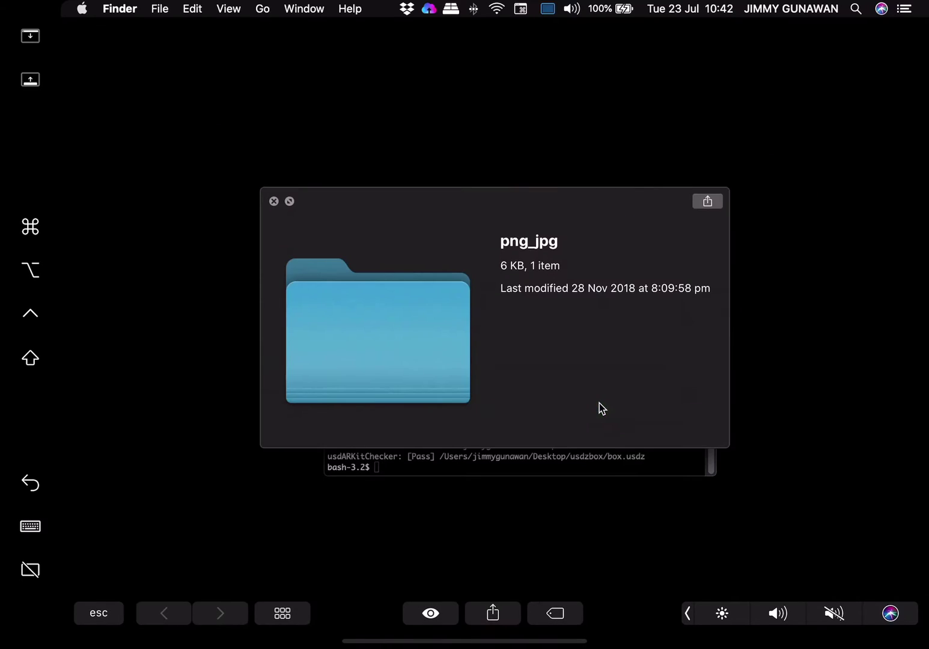
{"action": "key", "text": "space"}
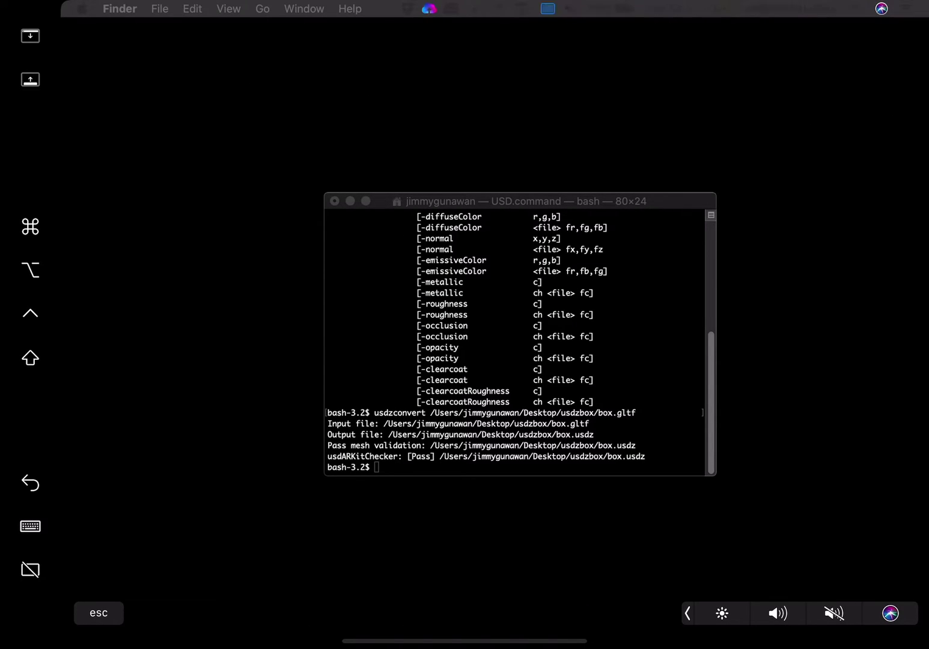
{"action": "left_click_drag", "start_coordinate": [926, 144], "coordinate": [265, 39]}
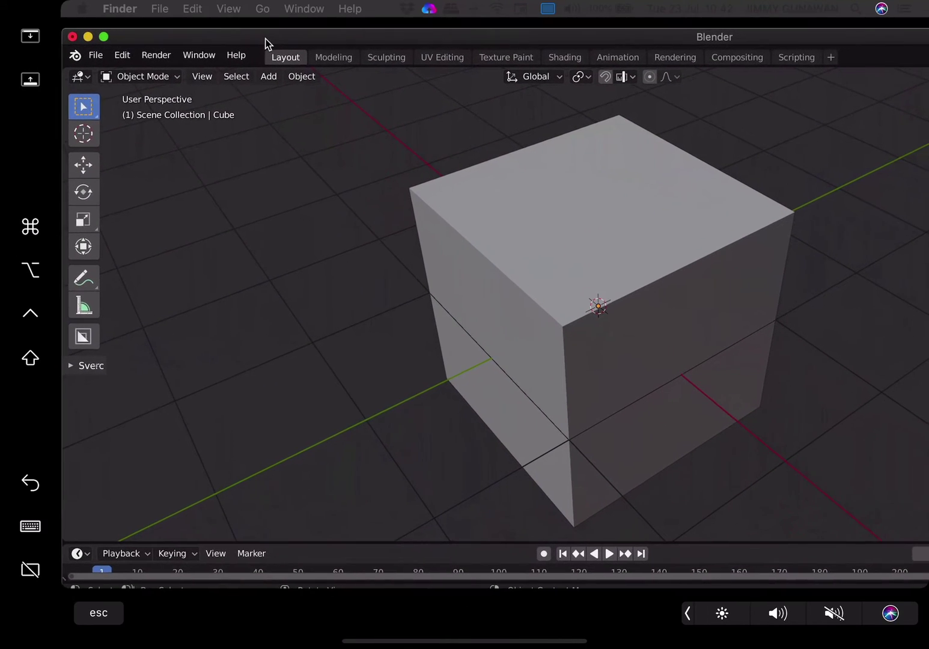
{"action": "left_click_drag", "start_coordinate": [120, 36], "coordinate": [122, 31]}
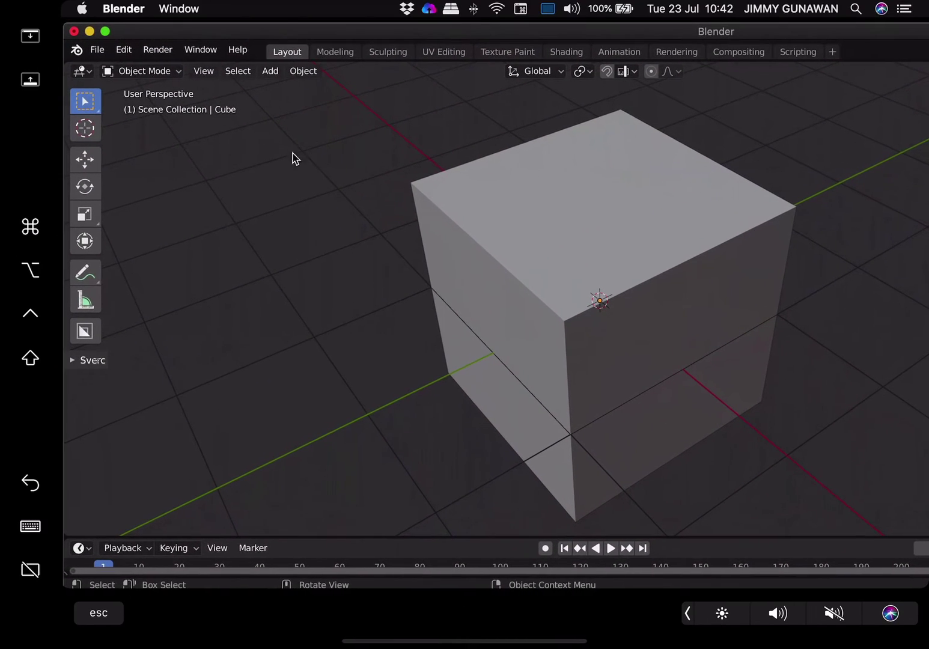
Select the cube, switch to the Sculpting workspace and try SculptDraw strokes on the cube's edges and faces
{"action": "left_click", "coordinate": [636, 263]}
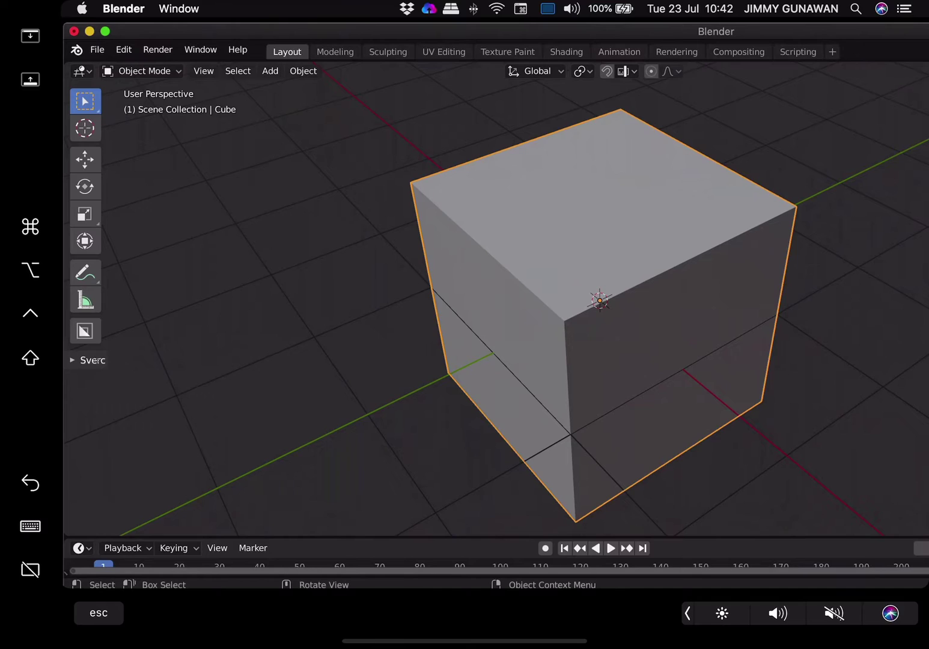
{"action": "left_click", "coordinate": [394, 53]}
{"action": "left_click_drag", "start_coordinate": [629, 289], "coordinate": [649, 289]}
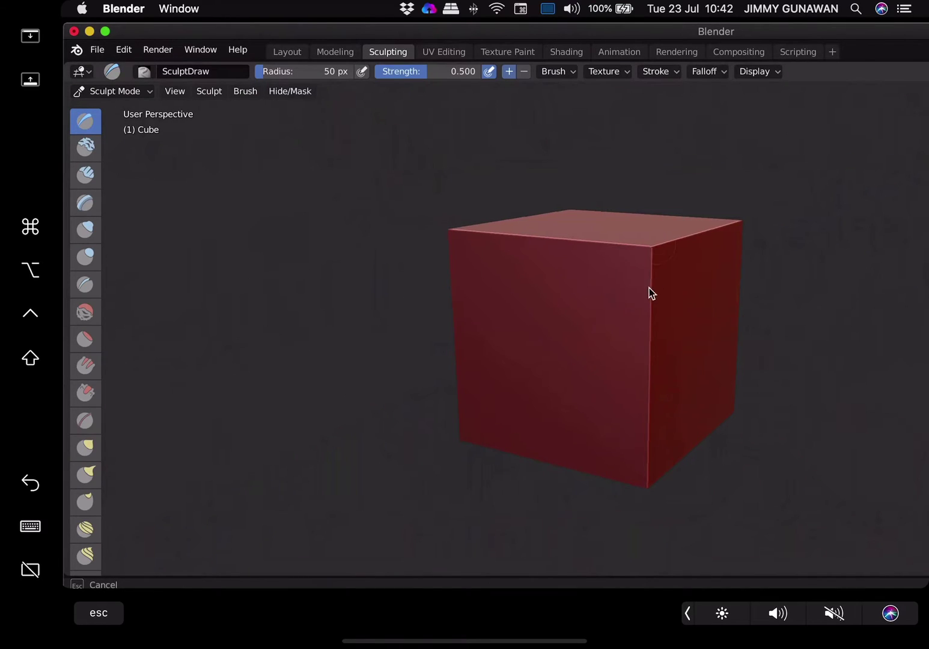
{"action": "mouse_move", "coordinate": [631, 336]}
{"action": "left_mouse_down"}
{"action": "mouse_move", "coordinate": [656, 293]}
{"action": "mouse_move", "coordinate": [666, 243]}
{"action": "mouse_move", "coordinate": [659, 251]}
{"action": "mouse_move", "coordinate": [690, 220]}
{"action": "left_mouse_up"}
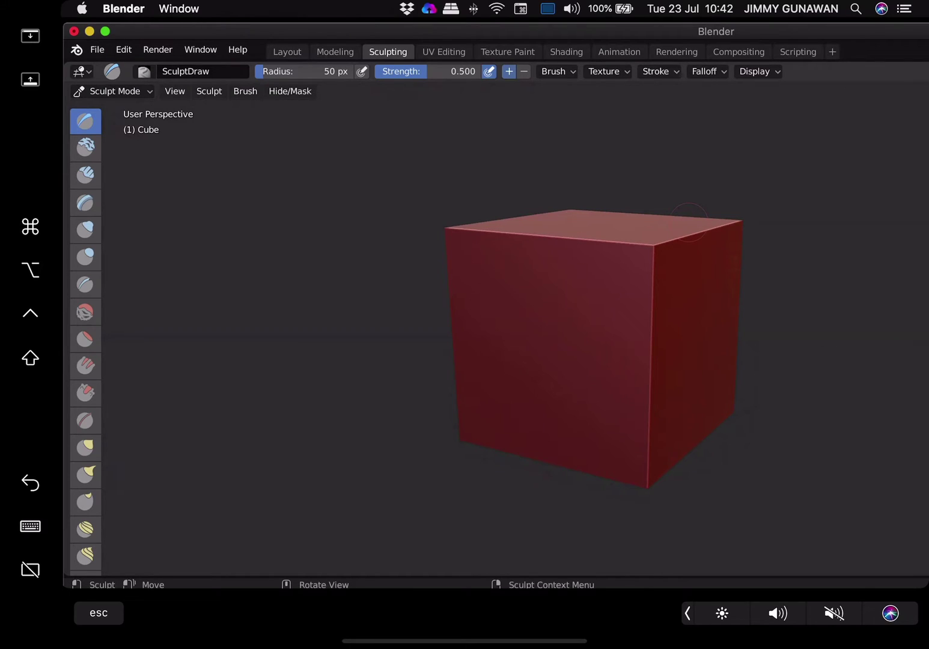
{"action": "scroll", "coordinate": [690, 223], "scroll_direction": "right", "scroll_amount": 4}
{"action": "left_click_drag", "start_coordinate": [607, 246], "coordinate": [609, 293]}
{"action": "mouse_move", "coordinate": [583, 225]}
{"action": "left_mouse_down"}
{"action": "mouse_move", "coordinate": [639, 251]}
{"action": "mouse_move", "coordinate": [612, 291]}
{"action": "mouse_move", "coordinate": [607, 330]}
{"action": "mouse_move", "coordinate": [616, 328]}
{"action": "left_mouse_up"}
{"action": "left_click_drag", "start_coordinate": [750, 240], "coordinate": [674, 241]}
{"action": "mouse_move", "coordinate": [770, 217]}
{"action": "left_mouse_down"}
{"action": "mouse_move", "coordinate": [723, 235]}
{"action": "mouse_move", "coordinate": [610, 245]}
{"action": "left_mouse_up"}
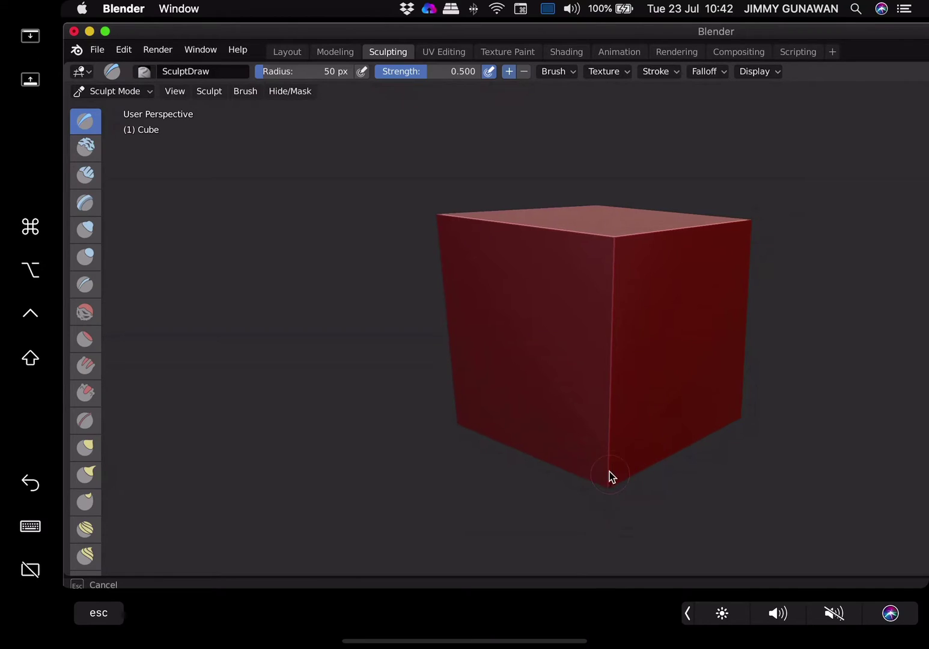
{"action": "left_click_drag", "start_coordinate": [599, 475], "coordinate": [590, 440]}
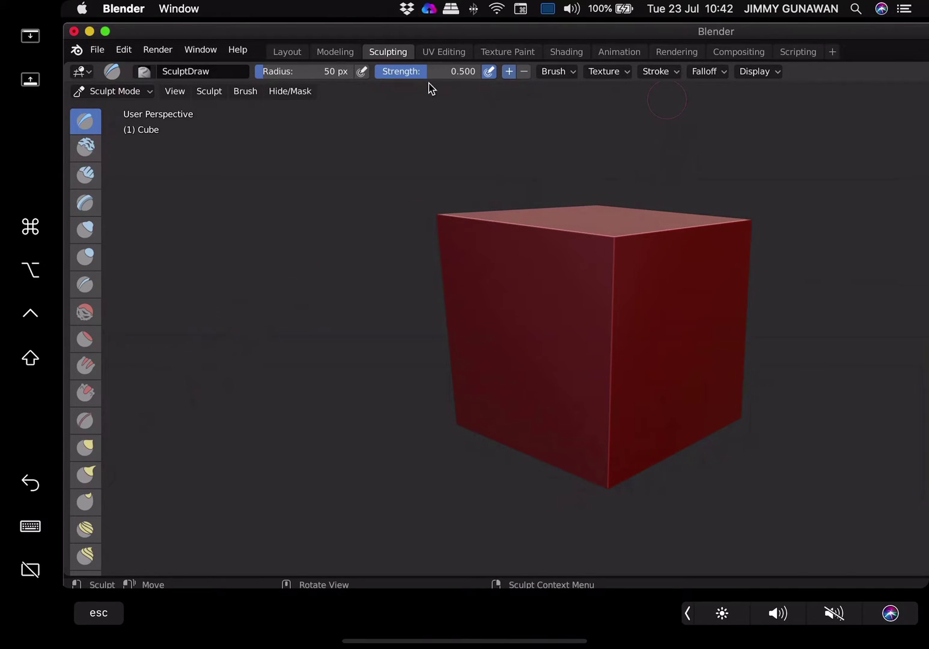
Look through the sculpt brush's Display, Falloff, Stroke, Texture and Brush settings
{"action": "left_click", "coordinate": [144, 72]}
{"action": "left_click", "coordinate": [763, 72]}
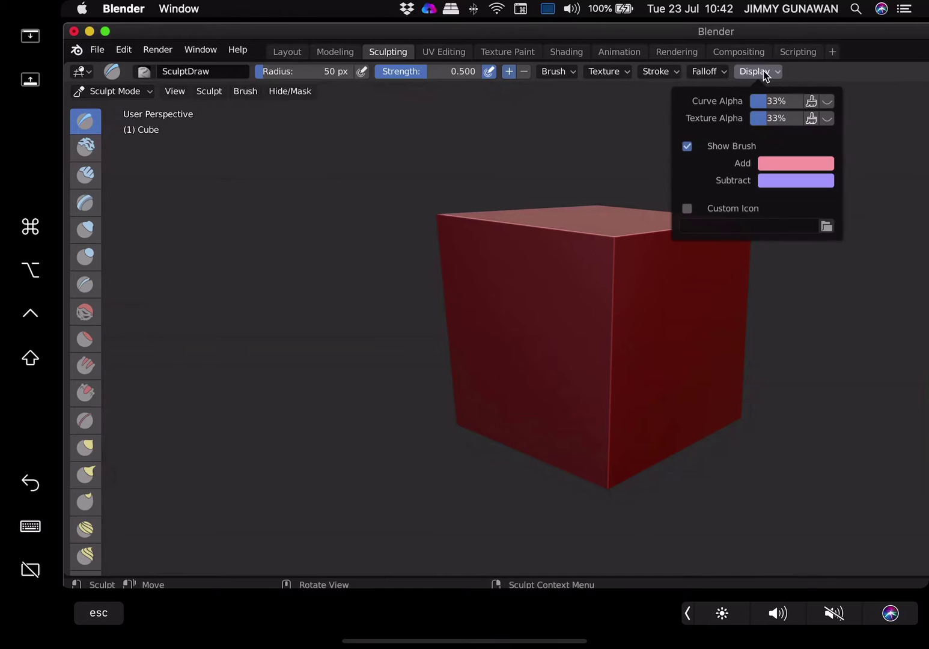
{"action": "left_click", "coordinate": [707, 72]}
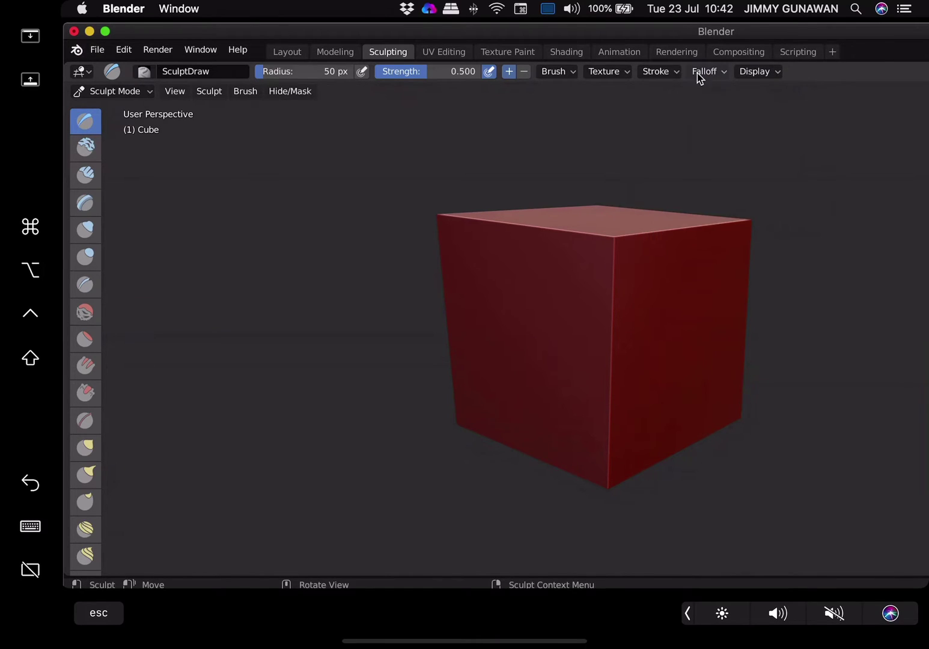
{"action": "left_click", "coordinate": [671, 73]}
{"action": "left_click", "coordinate": [615, 73]}
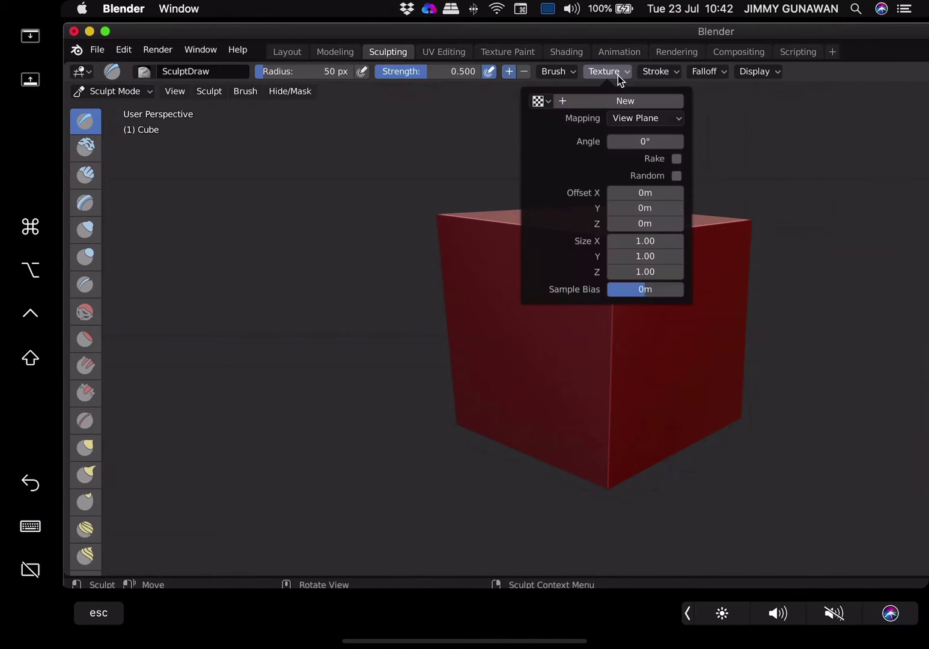
{"action": "left_click", "coordinate": [565, 73]}
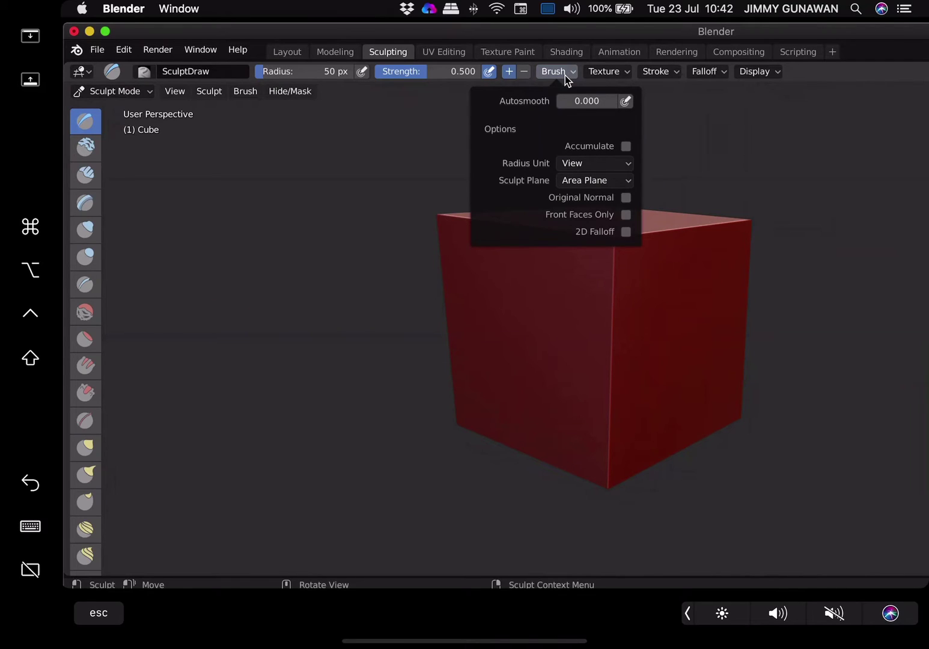
{"action": "left_click", "coordinate": [769, 74]}
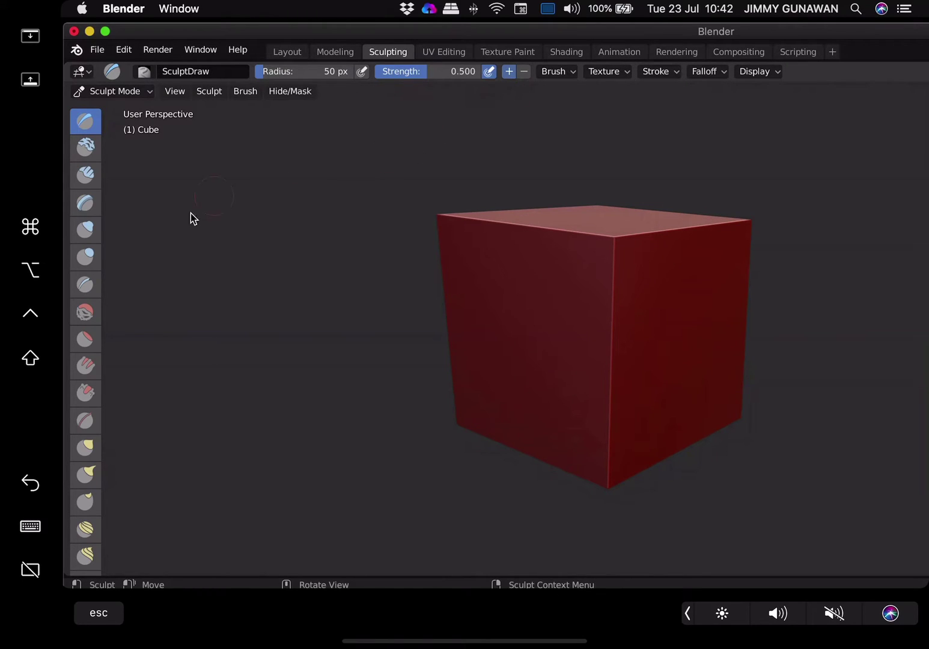
Try a few strokes on the cube with the Clay brush
{"action": "left_click", "coordinate": [85, 147]}
{"action": "mouse_move", "coordinate": [478, 267]}
{"action": "left_mouse_down"}
{"action": "mouse_move", "coordinate": [525, 283]}
{"action": "mouse_move", "coordinate": [605, 236]}
{"action": "left_mouse_up"}
{"action": "left_click_drag", "start_coordinate": [537, 265], "coordinate": [478, 138]}
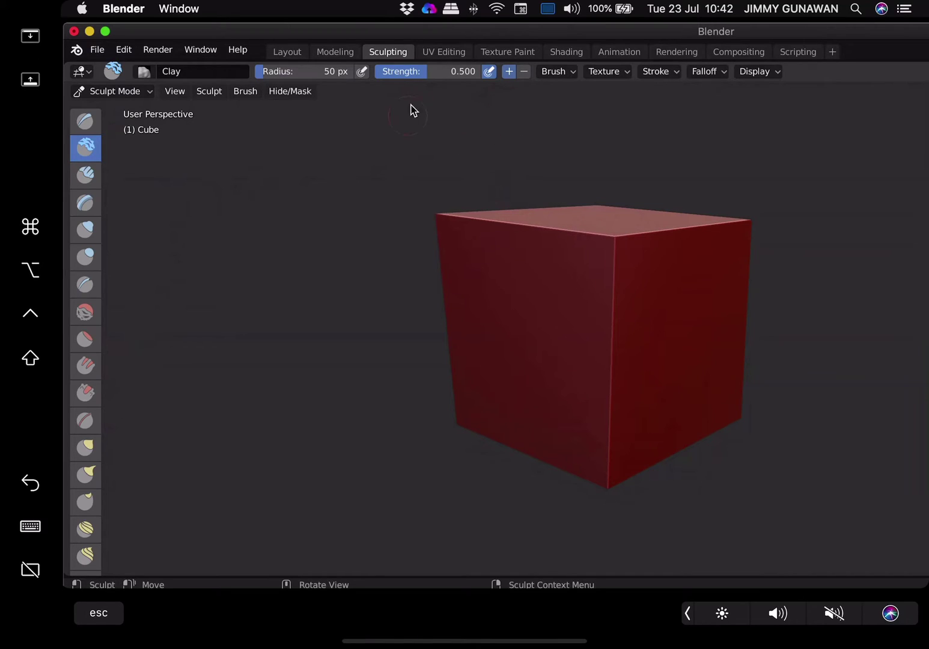
Review the cube in the UV Editing, Texture Paint and Modeling workspaces
{"action": "left_click", "coordinate": [433, 56]}
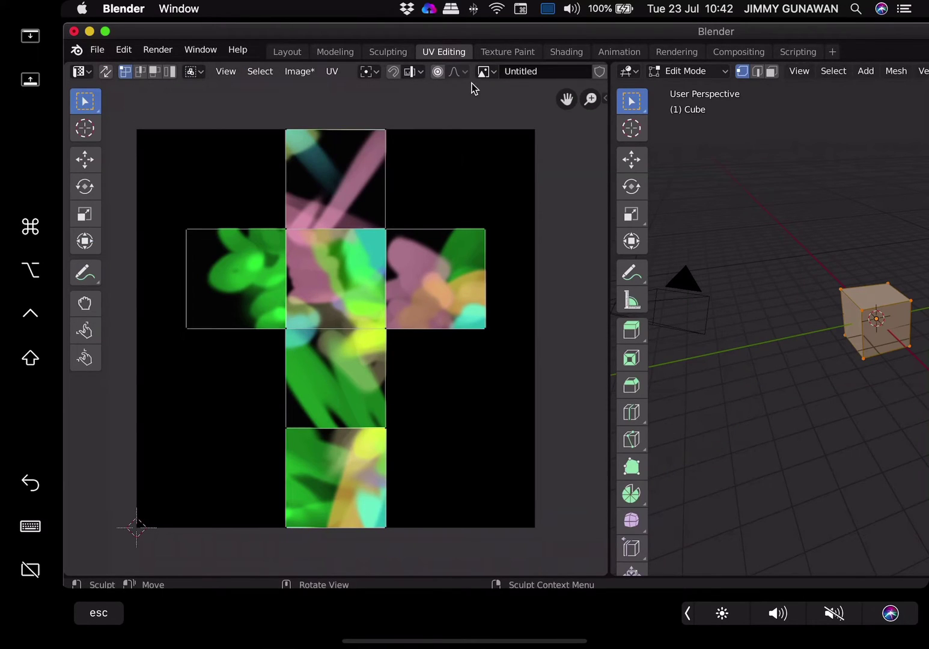
{"action": "left_click", "coordinate": [527, 55]}
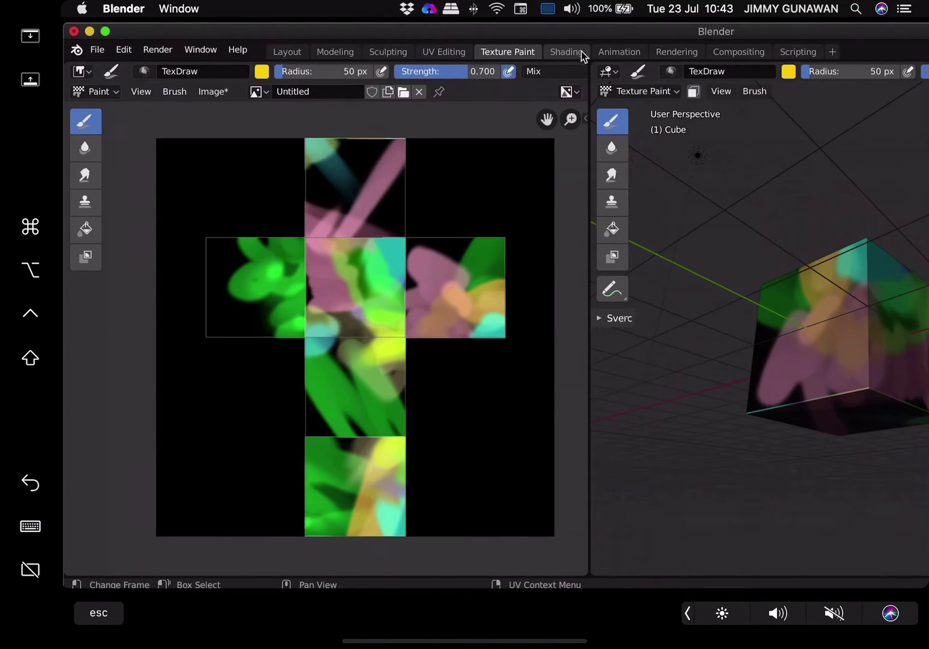
{"action": "left_click", "coordinate": [436, 56]}
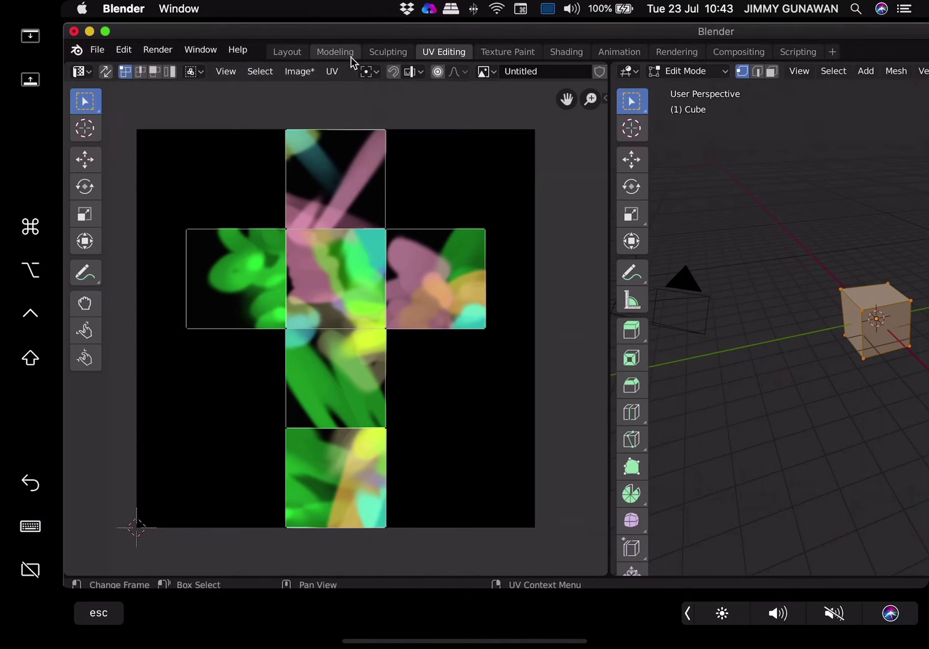
{"action": "left_click", "coordinate": [335, 53]}
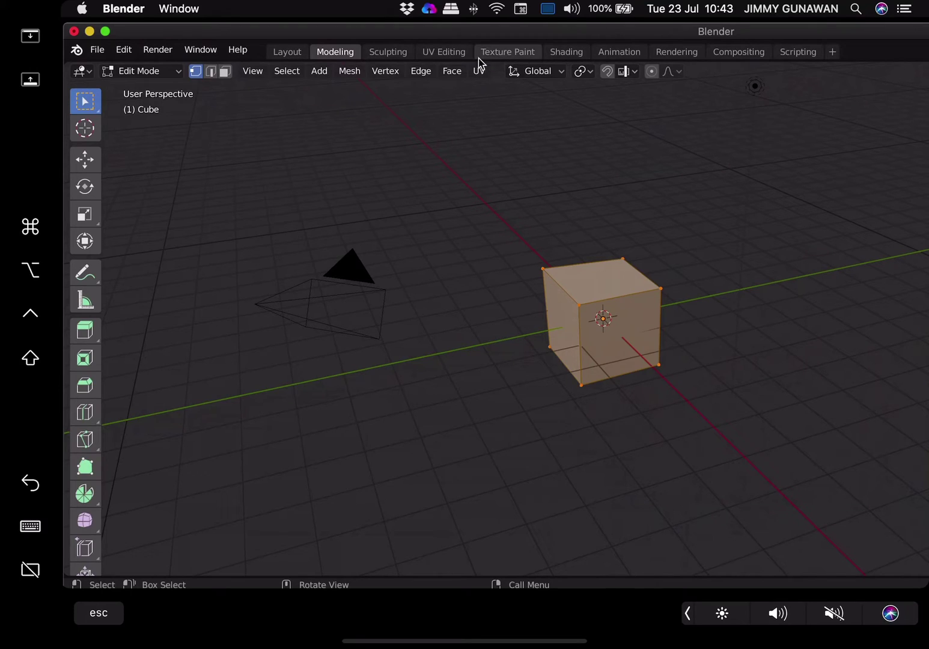
Try to start a new 2D Animation file and dismiss the problem report
{"action": "left_click", "coordinate": [98, 50]}
{"action": "mouse_move", "coordinate": [222, 72]}
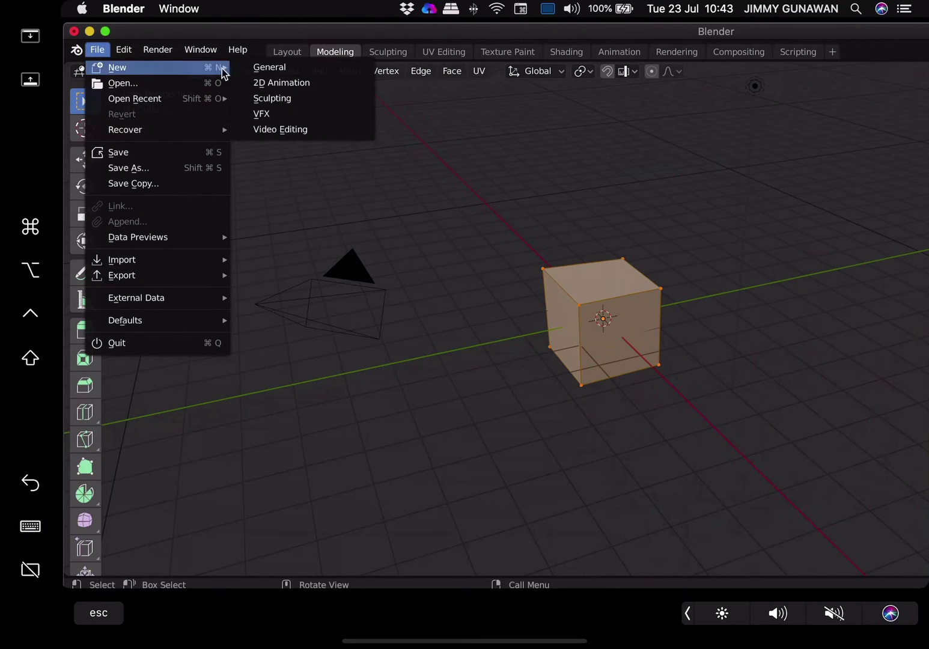
{"action": "left_click", "coordinate": [278, 84]}
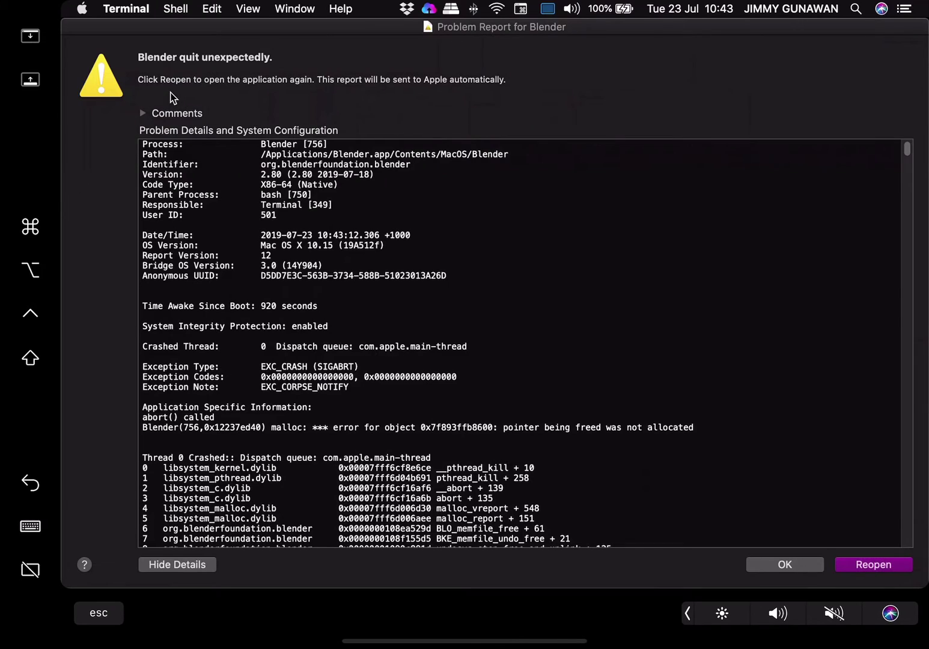
{"action": "left_click", "coordinate": [797, 569]}
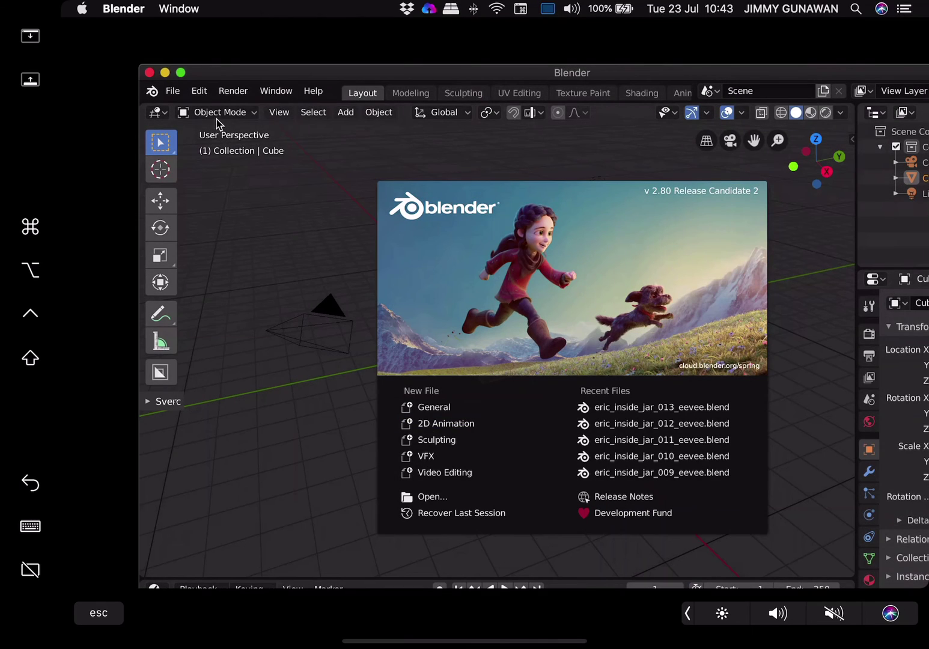
Close the splash screen and create a new file from the 2D Animation template
{"action": "left_click", "coordinate": [180, 95]}
{"action": "left_click", "coordinate": [175, 92]}
{"action": "mouse_move", "coordinate": [193, 108]}
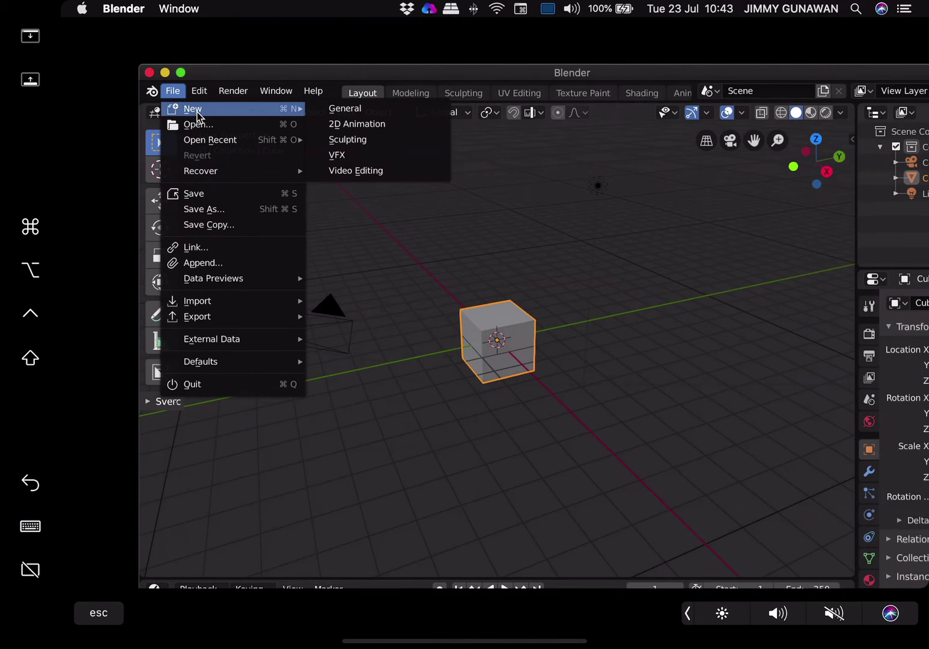
{"action": "left_click", "coordinate": [377, 124]}
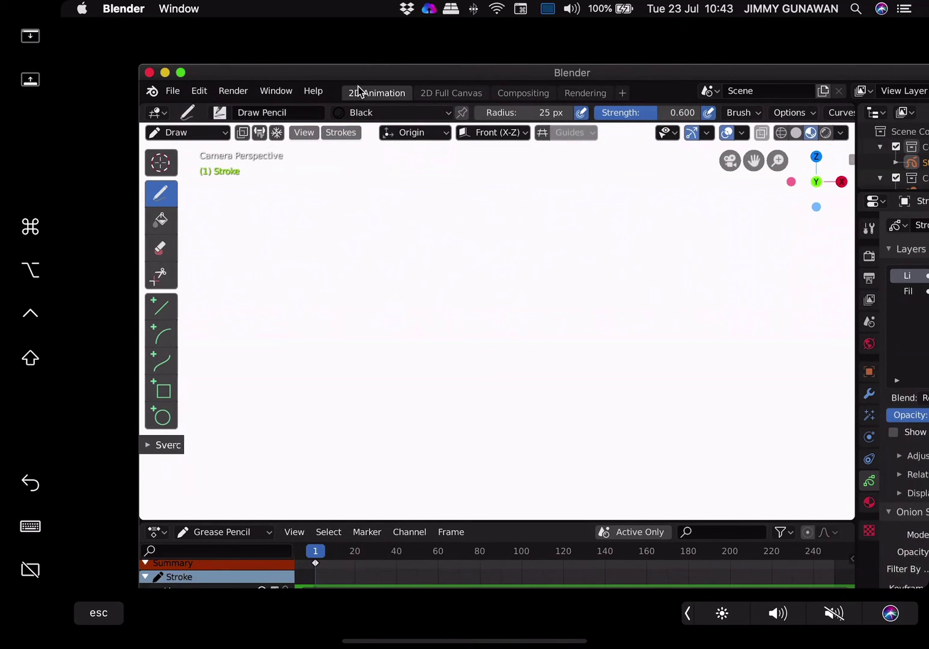
Align the Blender window with the Sidecar display's edge and make it full screen
{"action": "left_click_drag", "start_coordinate": [355, 75], "coordinate": [274, 54]}
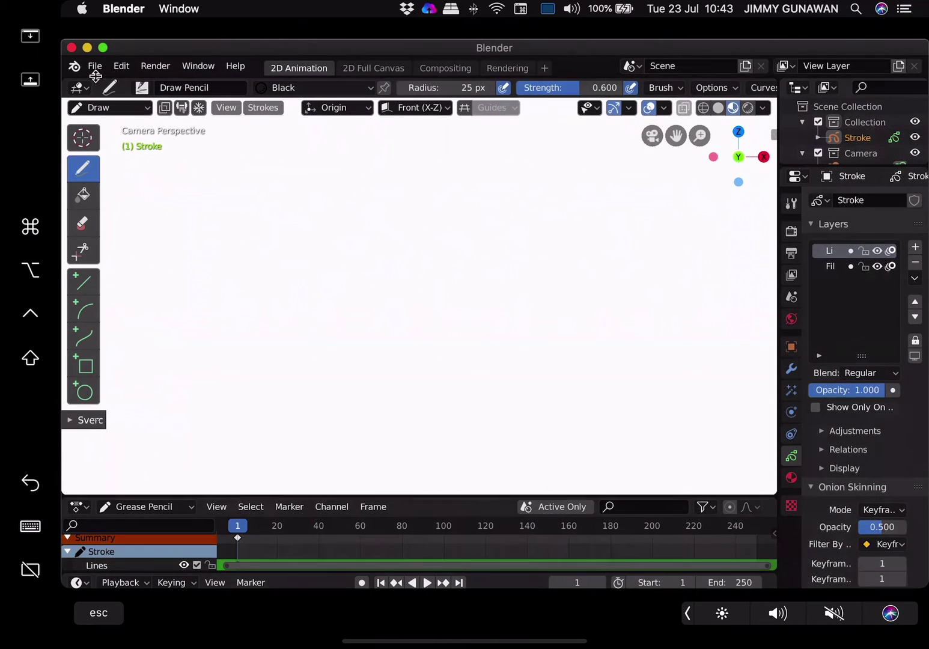
{"action": "mouse_move", "coordinate": [103, 55]}
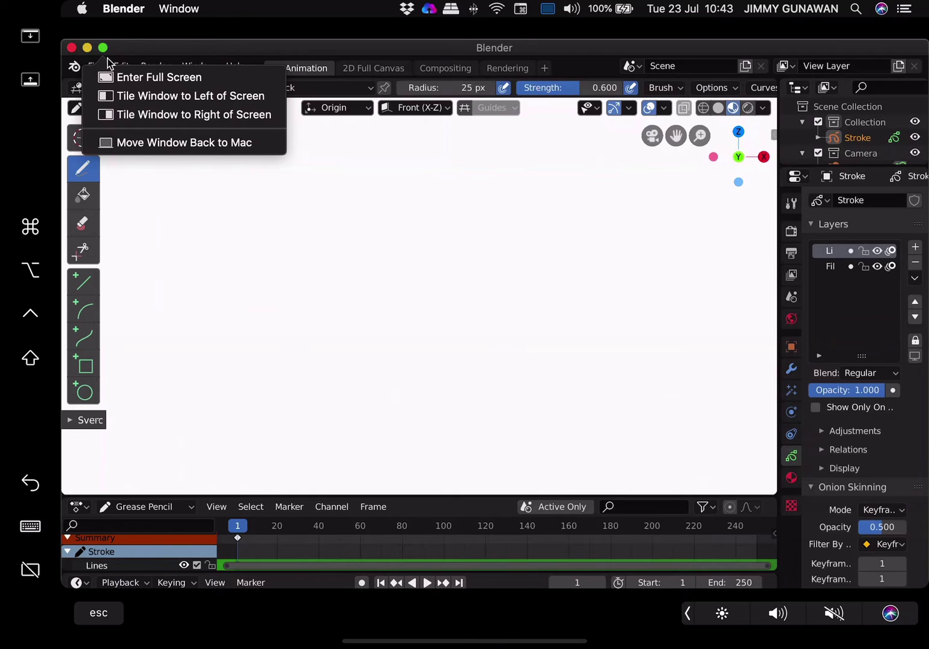
{"action": "left_click", "coordinate": [120, 76]}
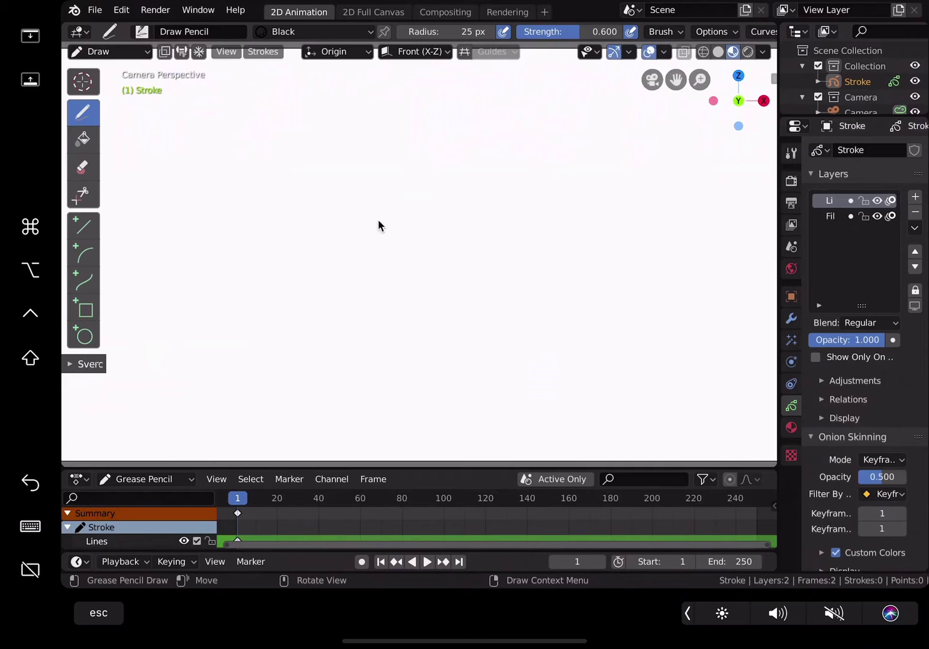
Draw a looping freehand pencil stroke at frame 1 and two more looping strokes at frame 30
{"action": "mouse_move", "coordinate": [429, 208]}
{"action": "left_mouse_down"}
{"action": "mouse_move", "coordinate": [433, 251]}
{"action": "mouse_move", "coordinate": [492, 179]}
{"action": "mouse_move", "coordinate": [511, 244]}
{"action": "mouse_move", "coordinate": [415, 252]}
{"action": "mouse_move", "coordinate": [423, 283]}
{"action": "left_mouse_up"}
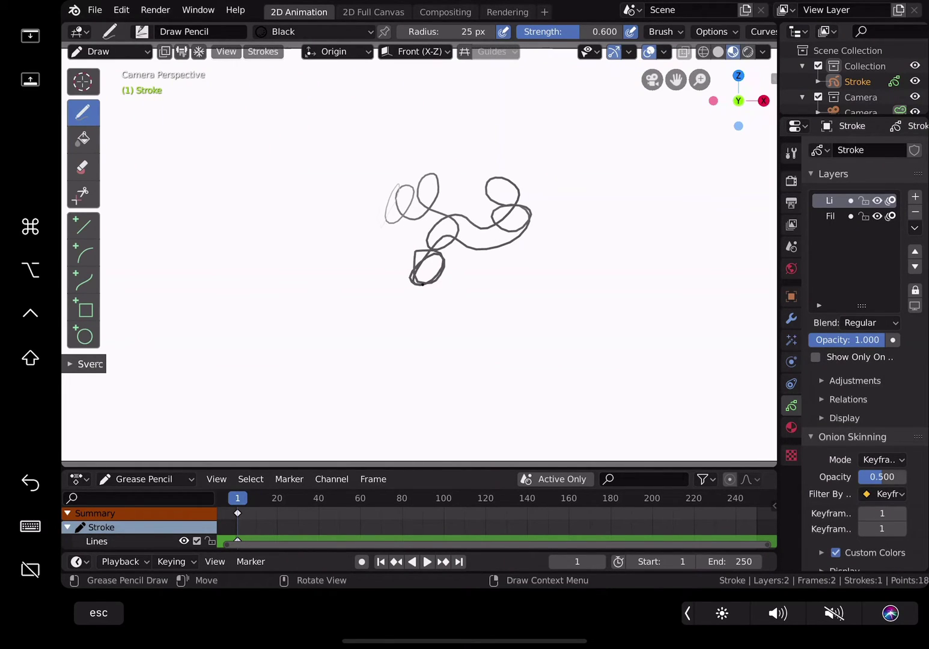
{"action": "left_click_drag", "start_coordinate": [276, 499], "coordinate": [301, 498]}
{"action": "mouse_move", "coordinate": [424, 344]}
{"action": "left_mouse_down"}
{"action": "mouse_move", "coordinate": [494, 302]}
{"action": "mouse_move", "coordinate": [535, 263]}
{"action": "mouse_move", "coordinate": [551, 228]}
{"action": "mouse_move", "coordinate": [586, 243]}
{"action": "mouse_move", "coordinate": [485, 294]}
{"action": "left_mouse_up"}
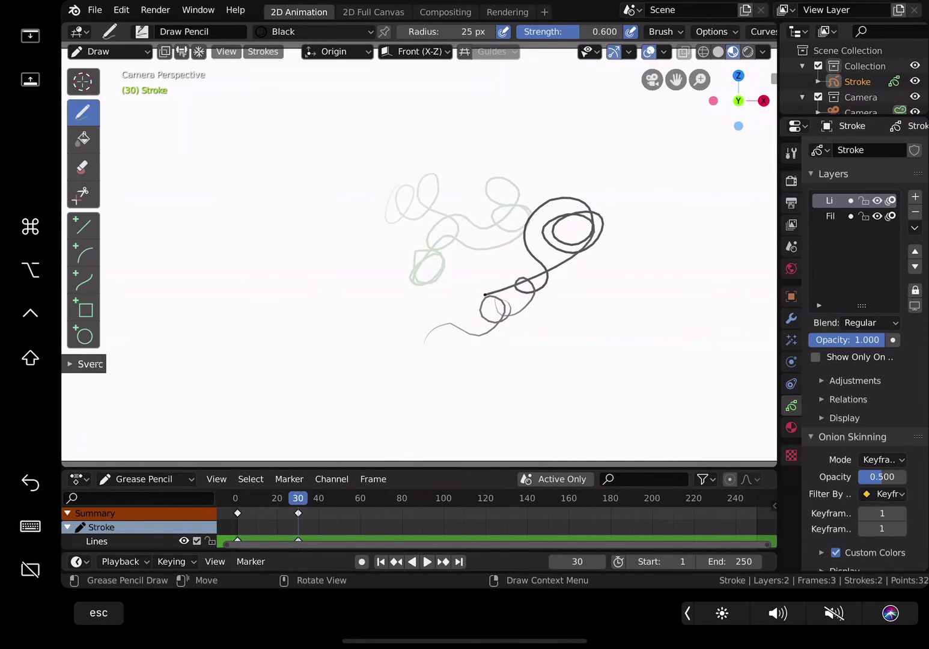
{"action": "mouse_move", "coordinate": [380, 264]}
{"action": "left_mouse_down"}
{"action": "mouse_move", "coordinate": [359, 263]}
{"action": "mouse_move", "coordinate": [445, 237]}
{"action": "mouse_move", "coordinate": [415, 313]}
{"action": "left_mouse_up"}
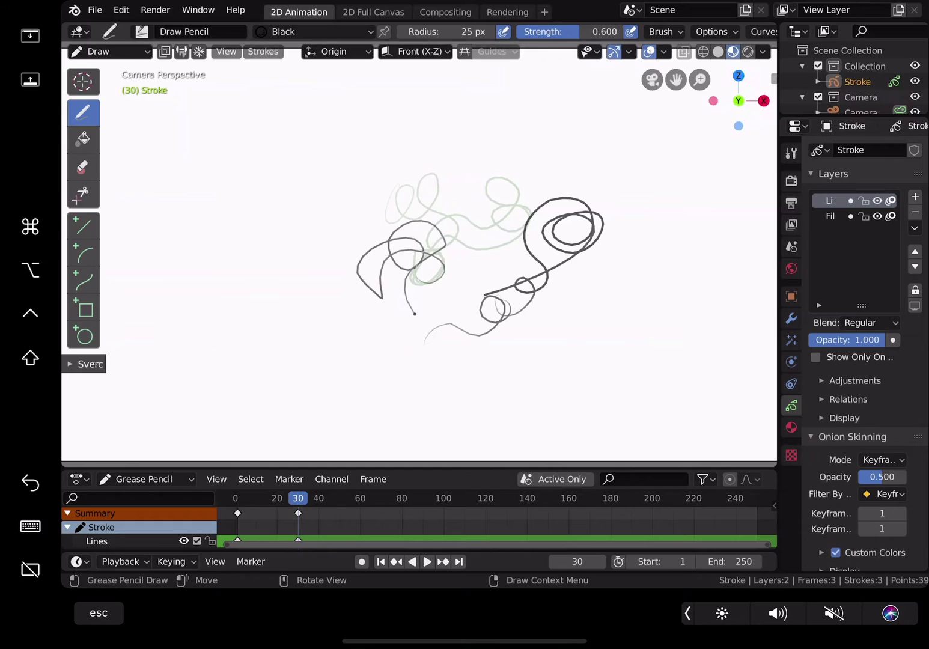
Draw a large looping scribble at about frame 58, and a wavy arc with a short curve below it at about frame 80
{"action": "left_click_drag", "start_coordinate": [343, 498], "coordinate": [356, 499]}
{"action": "mouse_move", "coordinate": [419, 341]}
{"action": "left_mouse_down"}
{"action": "mouse_move", "coordinate": [438, 344]}
{"action": "mouse_move", "coordinate": [444, 218]}
{"action": "mouse_move", "coordinate": [490, 255]}
{"action": "mouse_move", "coordinate": [595, 255]}
{"action": "mouse_move", "coordinate": [511, 251]}
{"action": "left_mouse_up"}
{"action": "left_click", "coordinate": [402, 499]}
{"action": "mouse_move", "coordinate": [294, 346]}
{"action": "left_mouse_down"}
{"action": "mouse_move", "coordinate": [331, 326]}
{"action": "mouse_move", "coordinate": [307, 288]}
{"action": "mouse_move", "coordinate": [318, 215]}
{"action": "mouse_move", "coordinate": [343, 160]}
{"action": "mouse_move", "coordinate": [424, 163]}
{"action": "mouse_move", "coordinate": [535, 127]}
{"action": "mouse_move", "coordinate": [634, 240]}
{"action": "mouse_move", "coordinate": [607, 322]}
{"action": "mouse_move", "coordinate": [574, 338]}
{"action": "left_mouse_up"}
{"action": "mouse_move", "coordinate": [501, 368]}
{"action": "left_mouse_down"}
{"action": "mouse_move", "coordinate": [421, 390]}
{"action": "mouse_move", "coordinate": [415, 423]}
{"action": "left_mouse_up"}
Turn off pen pressure for the brush radius, and draw three small curls at frame 101 and one at frame 119
{"action": "left_click", "coordinate": [446, 498]}
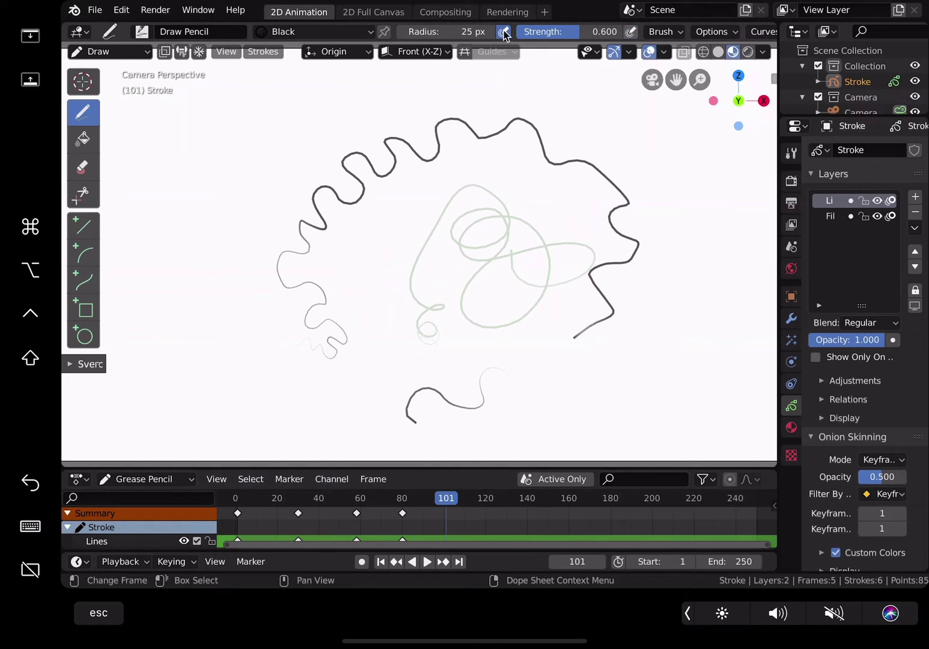
{"action": "left_click_drag", "start_coordinate": [555, 82], "coordinate": [569, 113]}
{"action": "mouse_move", "coordinate": [605, 158]}
{"action": "left_mouse_down"}
{"action": "mouse_move", "coordinate": [626, 170]}
{"action": "mouse_move", "coordinate": [672, 152]}
{"action": "left_mouse_up"}
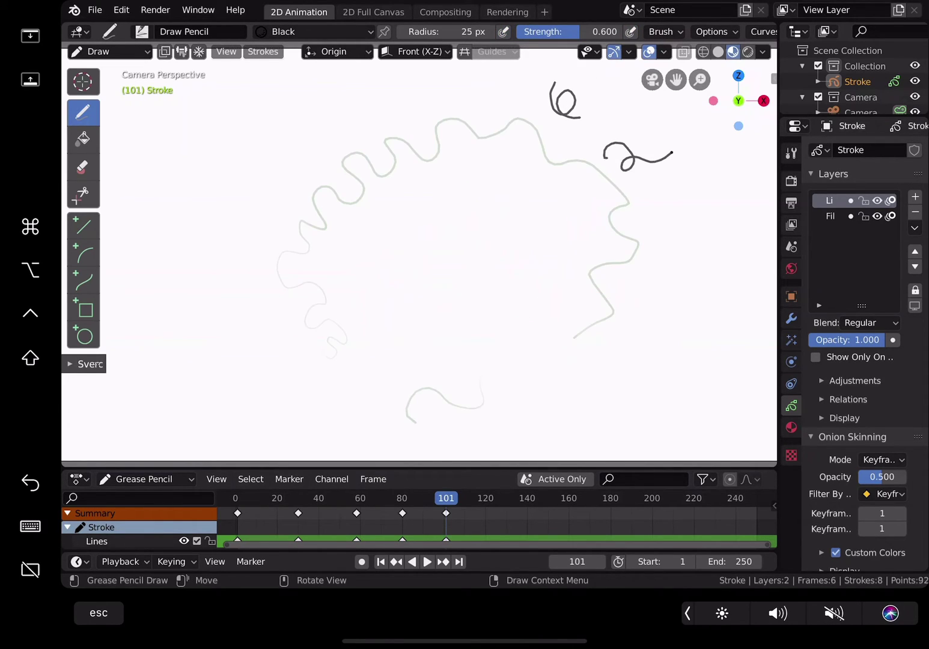
{"action": "mouse_move", "coordinate": [484, 259]}
{"action": "left_mouse_down"}
{"action": "mouse_move", "coordinate": [499, 283]}
{"action": "mouse_move", "coordinate": [489, 291]}
{"action": "left_mouse_up"}
{"action": "left_click", "coordinate": [484, 497]}
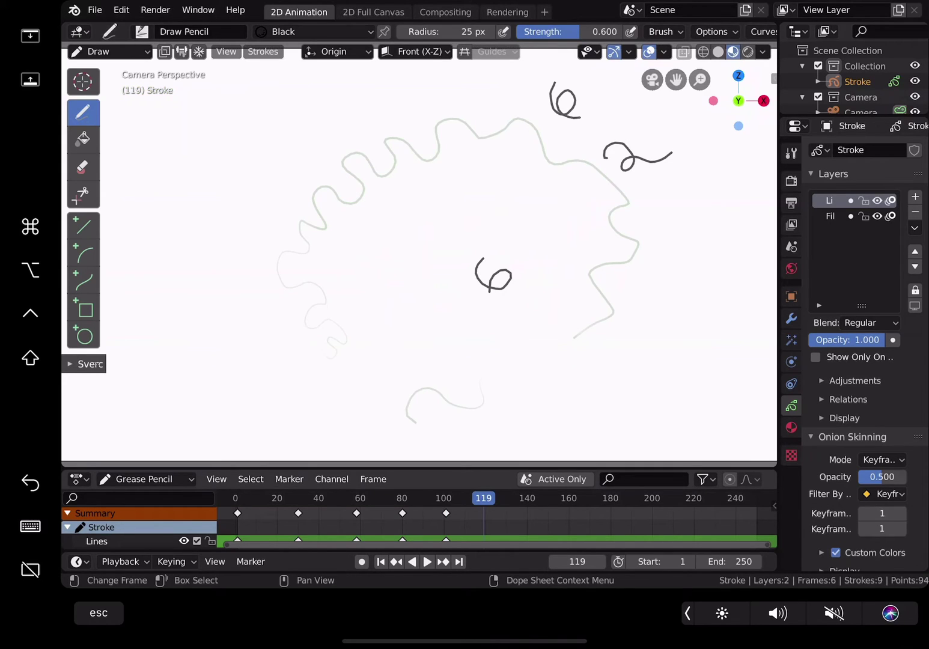
{"action": "mouse_move", "coordinate": [371, 329]}
{"action": "left_mouse_down"}
{"action": "mouse_move", "coordinate": [393, 296]}
{"action": "mouse_move", "coordinate": [425, 298]}
{"action": "left_mouse_up"}
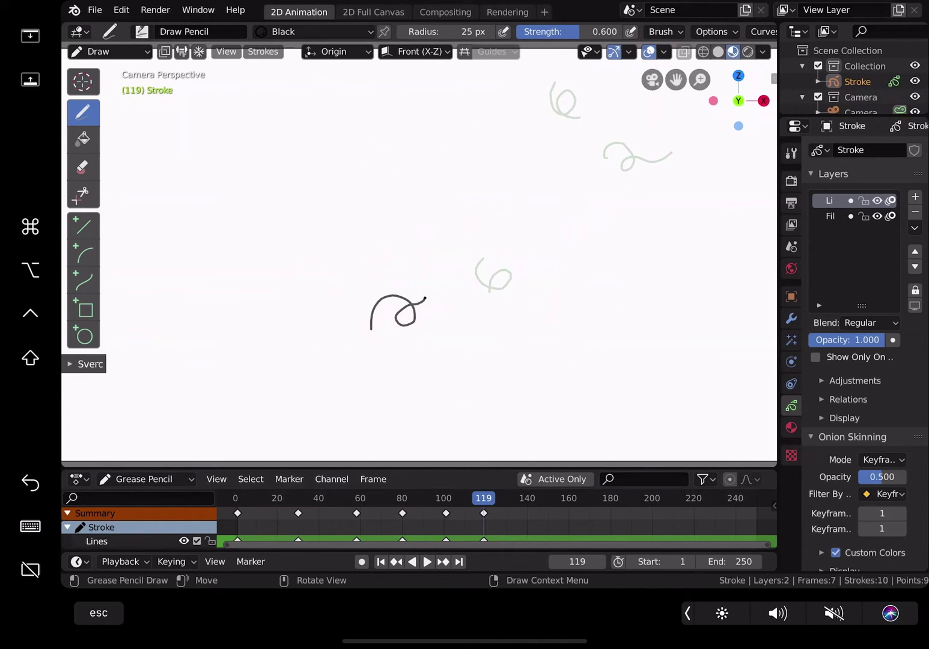
Draw a small oval at about frame 135 and briefly play the animation
{"action": "left_click", "coordinate": [518, 498]}
{"action": "mouse_move", "coordinate": [343, 194]}
{"action": "left_mouse_down"}
{"action": "mouse_move", "coordinate": [328, 204]}
{"action": "mouse_move", "coordinate": [338, 188]}
{"action": "left_mouse_up"}
{"action": "key", "text": "space"}
{"action": "key", "text": "space"}
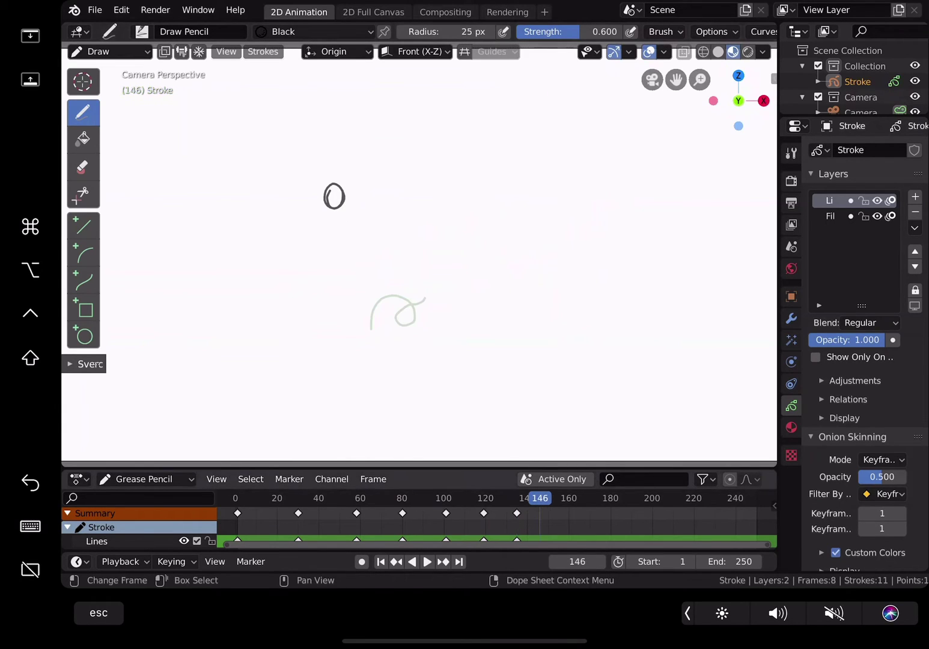
Draw one small oval each at frame 146, about frames 162 and 179, frame 197 and frame 216, progressing across the canvas
{"action": "mouse_move", "coordinate": [379, 161]}
{"action": "left_mouse_down"}
{"action": "mouse_move", "coordinate": [362, 172]}
{"action": "mouse_move", "coordinate": [457, 140]}
{"action": "mouse_move", "coordinate": [433, 155]}
{"action": "left_mouse_up"}
{"action": "left_click", "coordinate": [574, 503]}
{"action": "key", "text": "space"}
{"action": "key", "text": "space"}
{"action": "key", "text": "space"}
{"action": "key", "text": "space"}
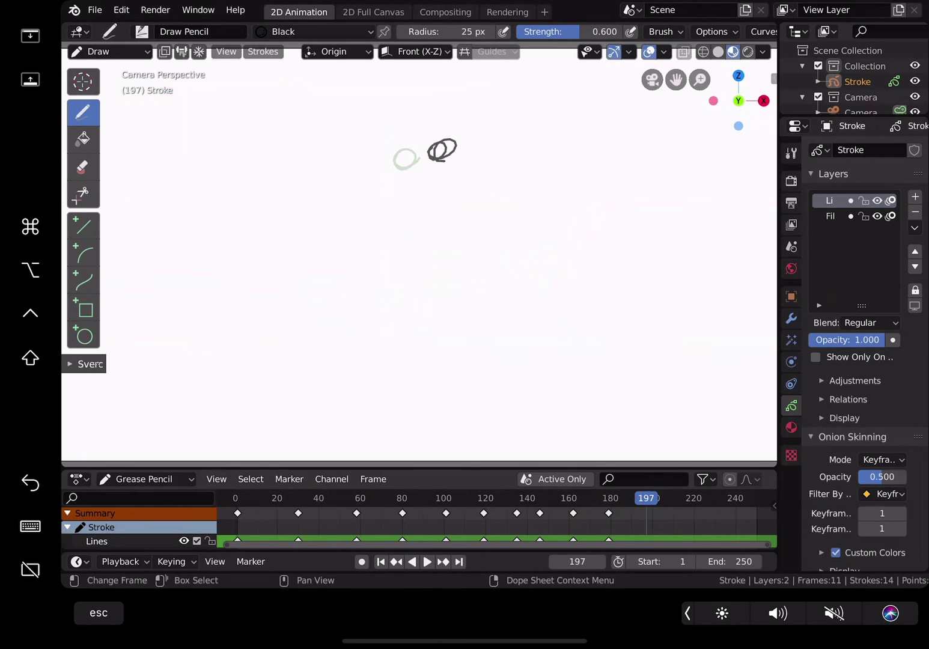
{"action": "mouse_move", "coordinate": [491, 146]}
{"action": "left_mouse_down"}
{"action": "mouse_move", "coordinate": [471, 161]}
{"action": "mouse_move", "coordinate": [494, 151]}
{"action": "mouse_move", "coordinate": [515, 166]}
{"action": "mouse_move", "coordinate": [510, 159]}
{"action": "left_mouse_up"}
{"action": "key", "text": "space"}
{"action": "key", "text": "space"}
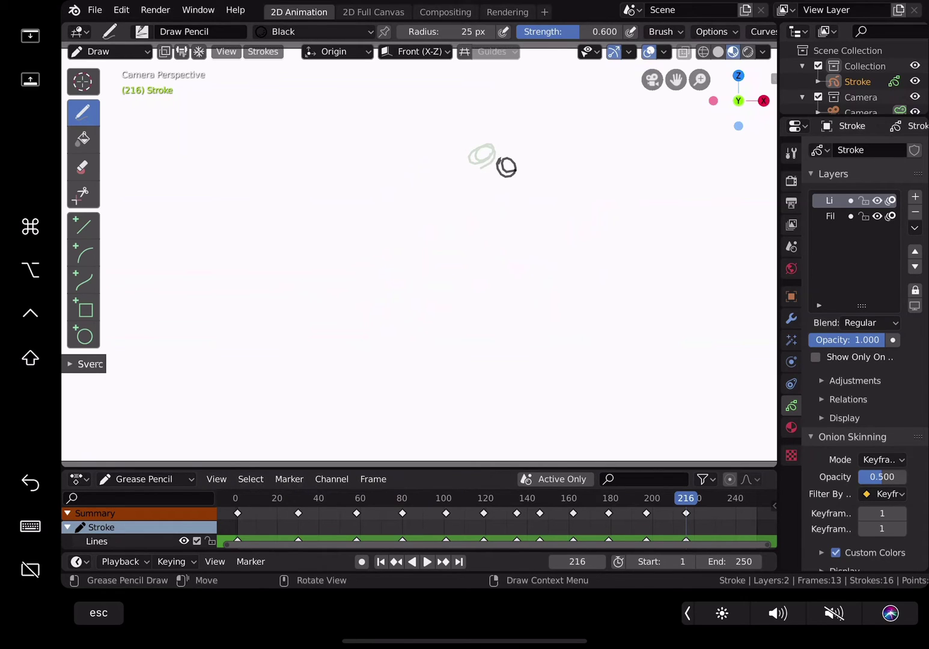
Play the animation from frame 1, scrub back to about frame 121 during playback, and stop at frame 143
{"action": "left_click", "coordinate": [381, 561]}
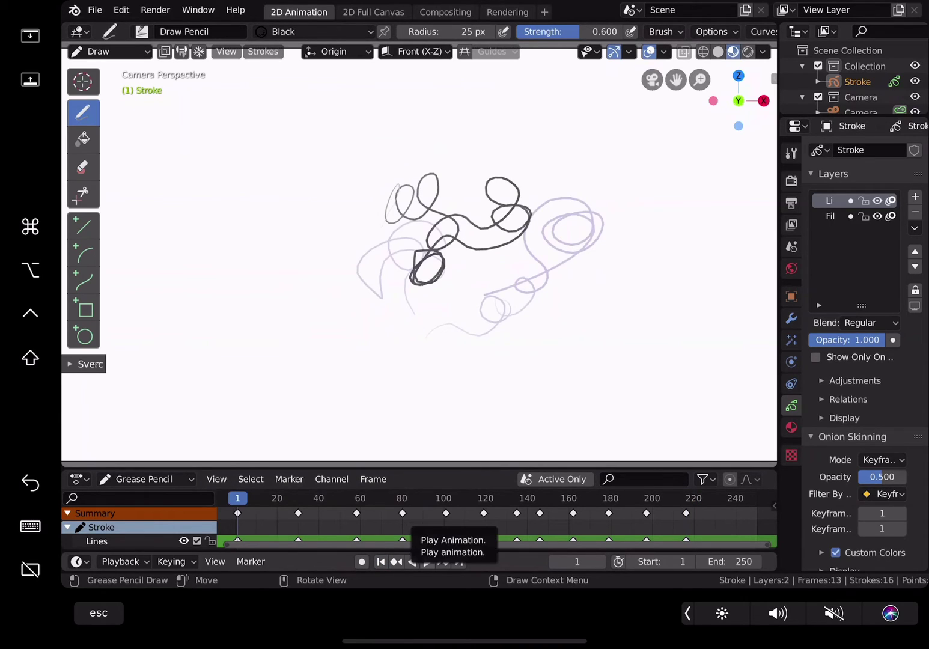
{"action": "left_click", "coordinate": [427, 562]}
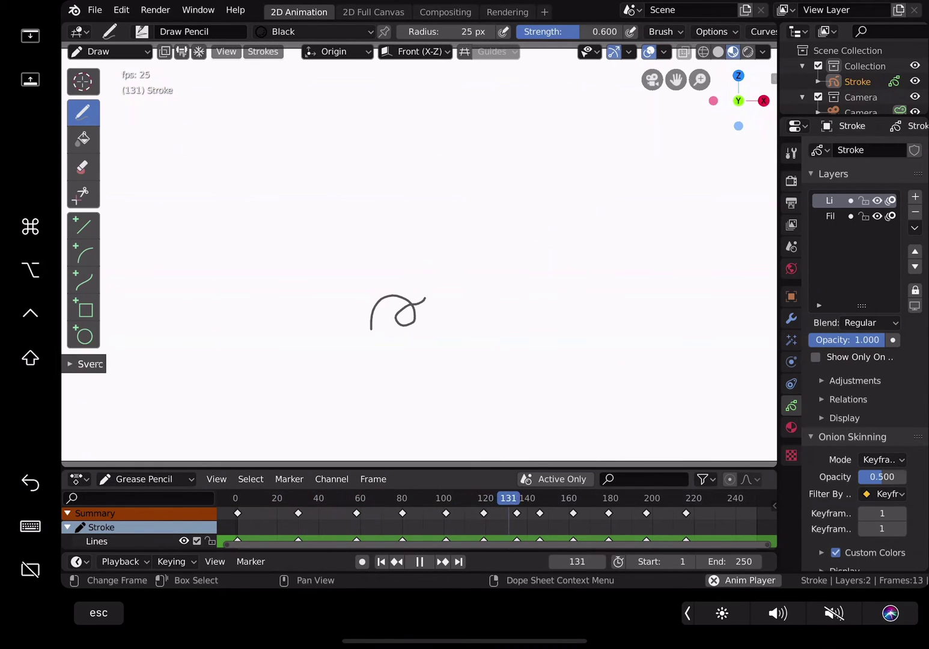
{"action": "left_click_drag", "start_coordinate": [571, 504], "coordinate": [488, 502]}
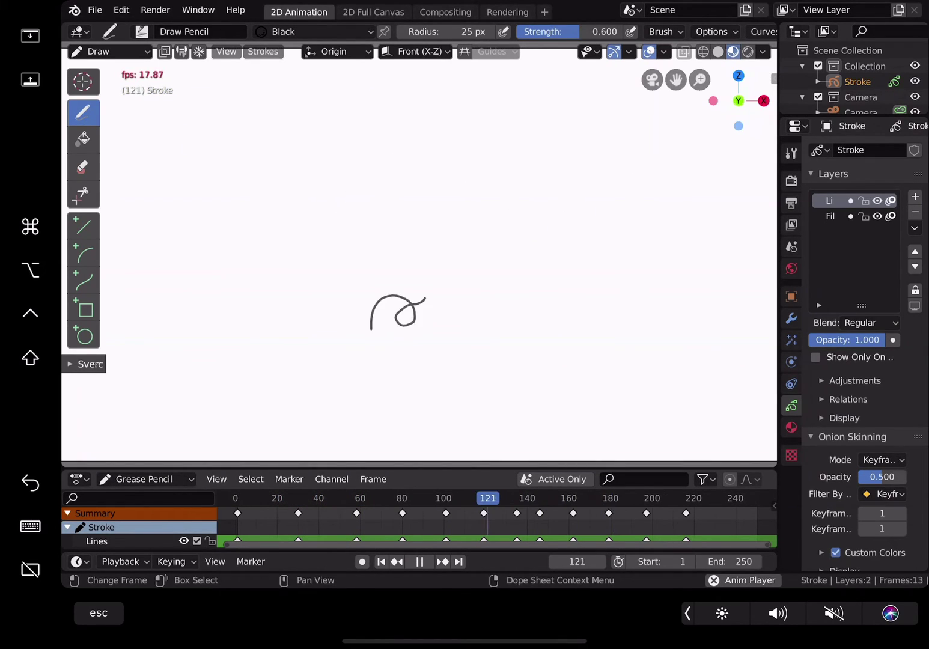
{"action": "key", "text": "space"}
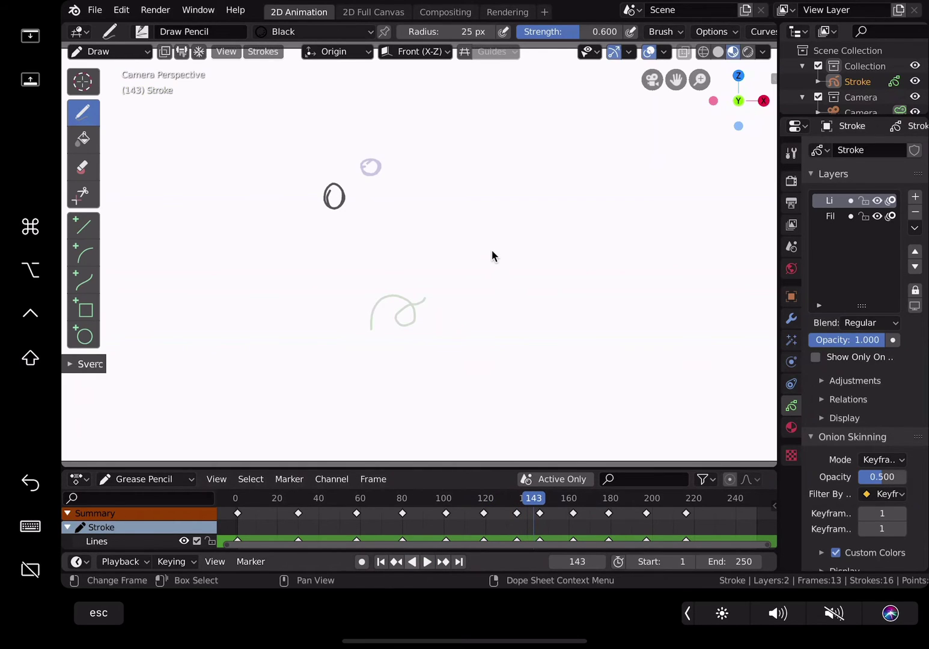
Draw scattered loops, zigzags and wavy scribbles across the canvas at frame 143, including a long winding curve through the middle
{"action": "left_click_drag", "start_coordinate": [485, 253], "coordinate": [530, 220]}
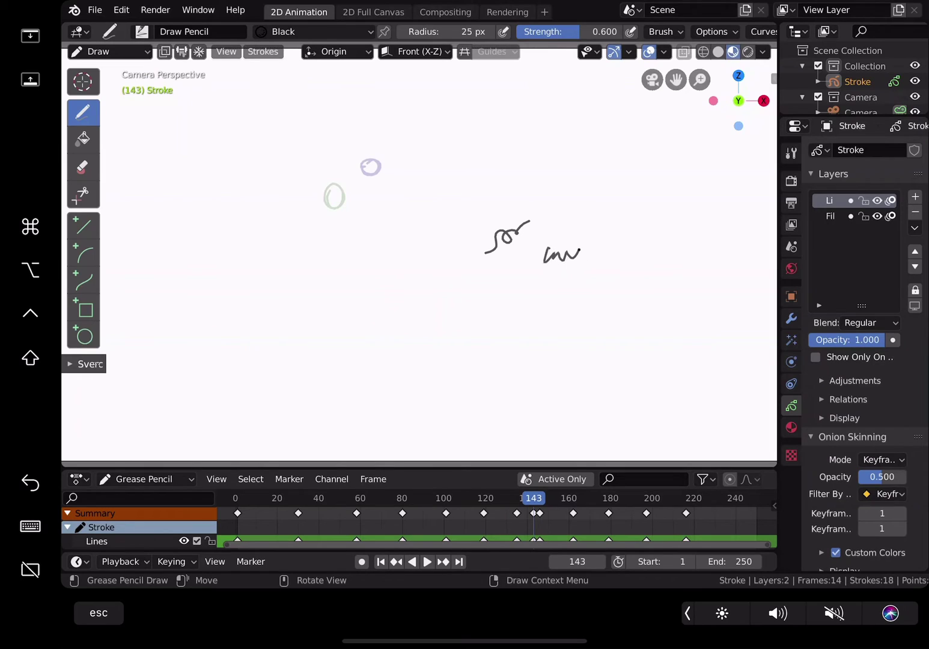
{"action": "mouse_move", "coordinate": [425, 299]}
{"action": "left_mouse_down"}
{"action": "mouse_move", "coordinate": [460, 294]}
{"action": "mouse_move", "coordinate": [419, 308]}
{"action": "mouse_move", "coordinate": [497, 284]}
{"action": "mouse_move", "coordinate": [560, 328]}
{"action": "mouse_move", "coordinate": [597, 298]}
{"action": "left_mouse_up"}
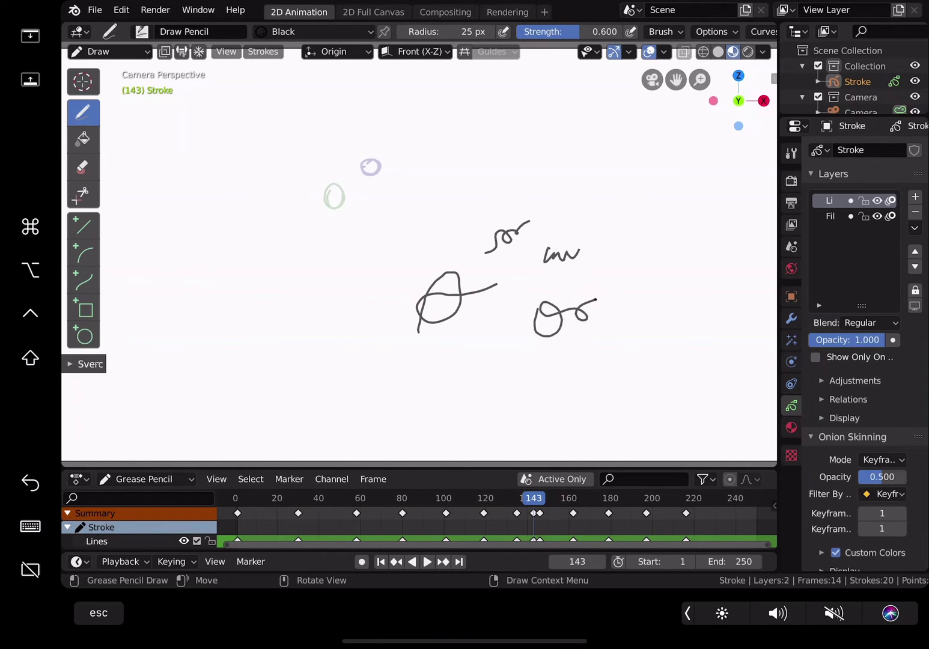
{"action": "left_click_drag", "start_coordinate": [653, 237], "coordinate": [674, 190]}
{"action": "left_click_drag", "start_coordinate": [410, 180], "coordinate": [455, 188]}
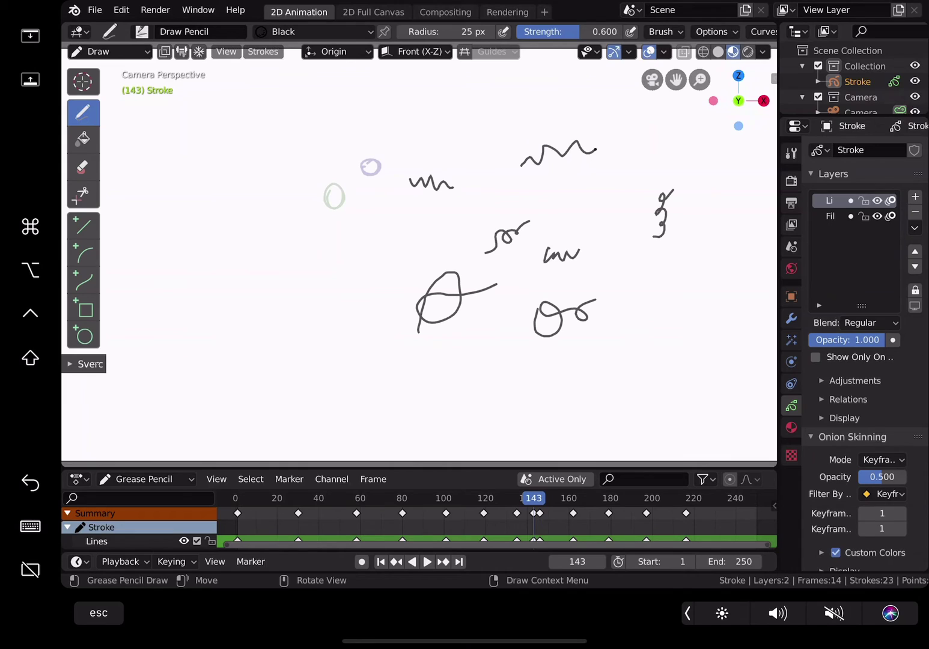
{"action": "mouse_move", "coordinate": [436, 249]}
{"action": "left_mouse_down"}
{"action": "mouse_move", "coordinate": [582, 195]}
{"action": "mouse_move", "coordinate": [511, 303]}
{"action": "mouse_move", "coordinate": [448, 270]}
{"action": "left_mouse_up"}
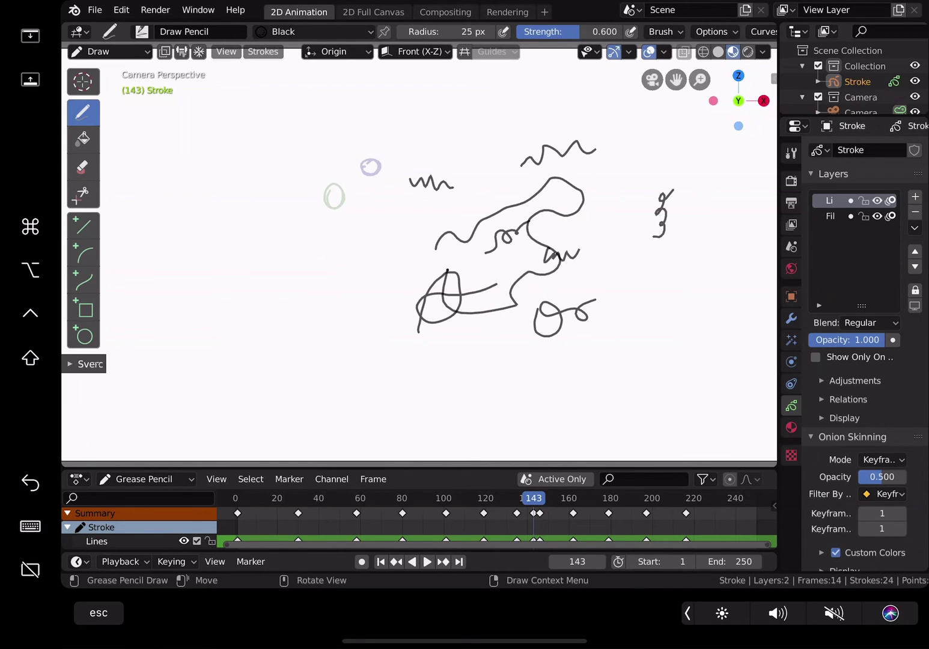
{"action": "mouse_move", "coordinate": [267, 143]}
{"action": "left_mouse_down"}
{"action": "mouse_move", "coordinate": [287, 151]}
{"action": "mouse_move", "coordinate": [265, 169]}
{"action": "left_mouse_up"}
{"action": "mouse_move", "coordinate": [146, 128]}
{"action": "left_mouse_down"}
{"action": "mouse_move", "coordinate": [187, 130]}
{"action": "mouse_move", "coordinate": [211, 119]}
{"action": "left_mouse_up"}
{"action": "left_click_drag", "start_coordinate": [162, 173], "coordinate": [212, 163]}
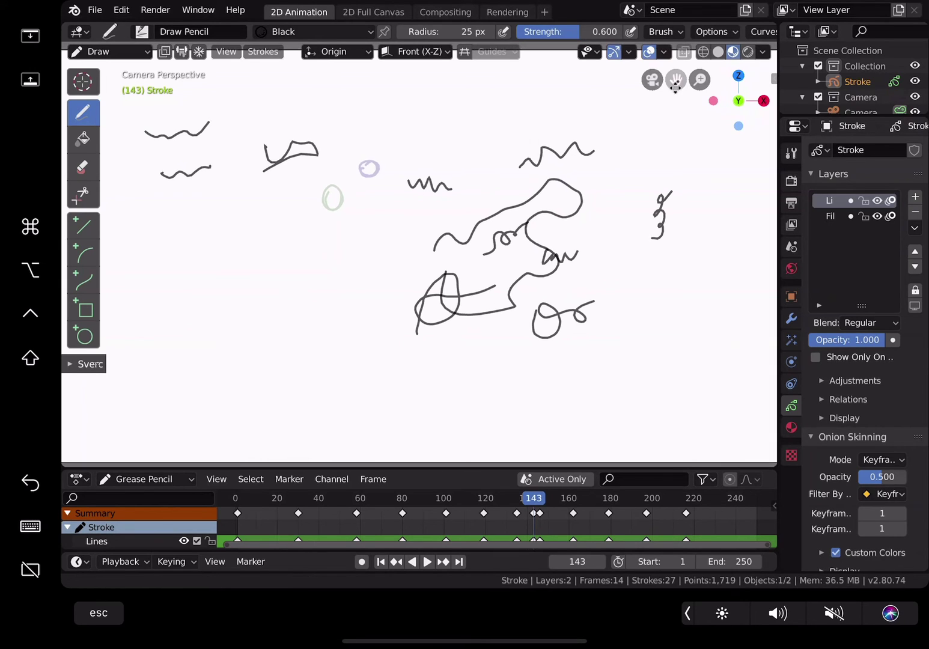
Leave the camera view and draw several long freehand curves at frame 143 from different angles, ending in the back view
{"action": "mouse_move", "coordinate": [675, 80]}
{"action": "left_mouse_down"}
{"action": "mouse_move", "coordinate": [618, 98]}
{"action": "mouse_move", "coordinate": [673, 30]}
{"action": "mouse_move", "coordinate": [676, 87]}
{"action": "left_mouse_up"}
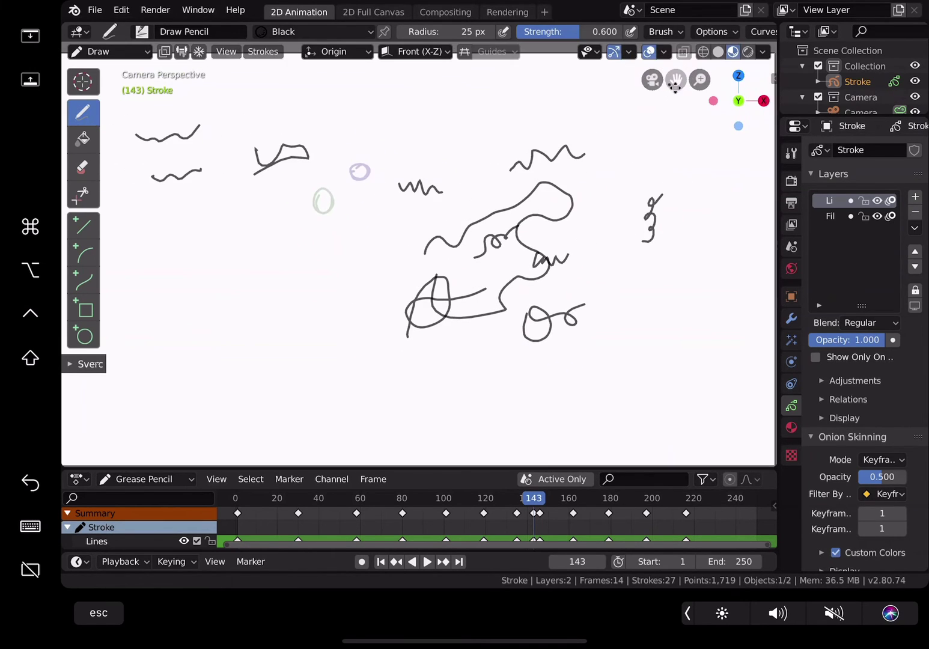
{"action": "left_click", "coordinate": [656, 81]}
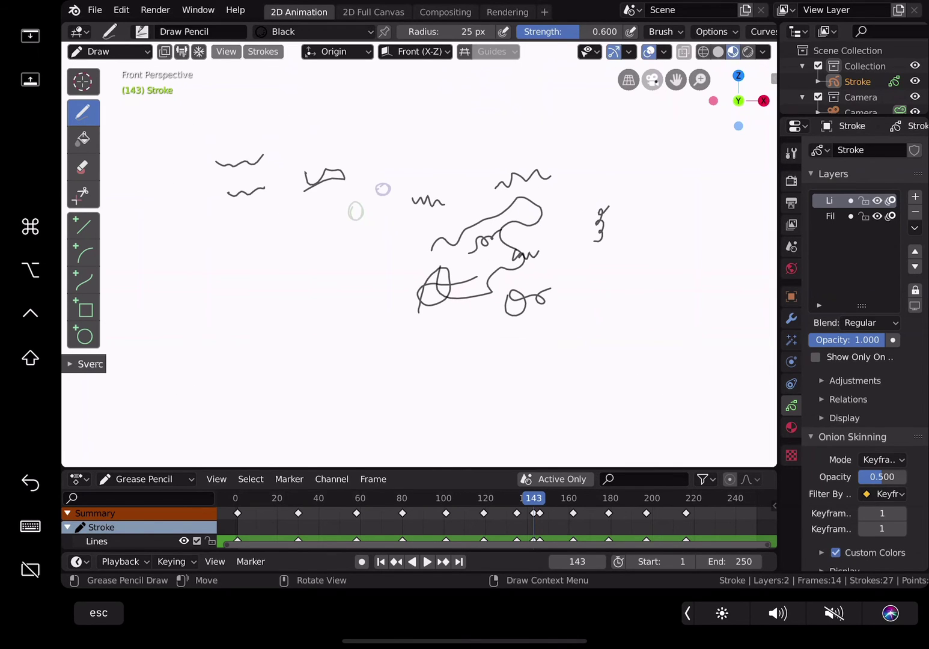
{"action": "mouse_move", "coordinate": [738, 101]}
{"action": "left_mouse_down"}
{"action": "mouse_move", "coordinate": [741, 133]}
{"action": "mouse_move", "coordinate": [751, 129]}
{"action": "left_mouse_up"}
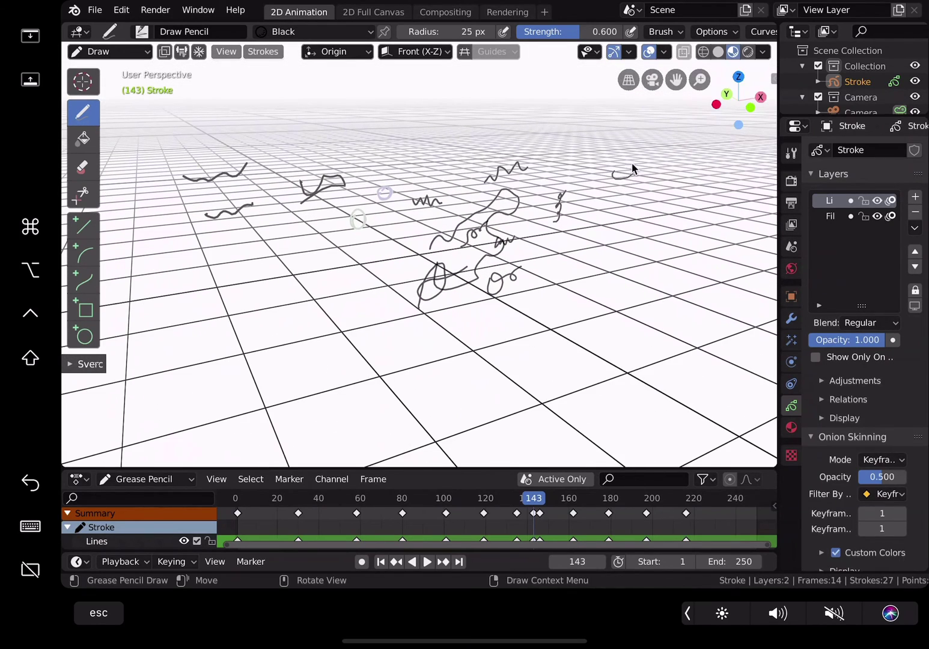
{"action": "left_click_drag", "start_coordinate": [614, 206], "coordinate": [545, 279]}
{"action": "left_click_drag", "start_coordinate": [739, 99], "coordinate": [745, 111]}
{"action": "mouse_move", "coordinate": [593, 246]}
{"action": "left_mouse_down"}
{"action": "mouse_move", "coordinate": [585, 296]}
{"action": "mouse_move", "coordinate": [475, 327]}
{"action": "mouse_move", "coordinate": [309, 283]}
{"action": "left_mouse_up"}
{"action": "left_click_drag", "start_coordinate": [736, 100], "coordinate": [735, 101]}
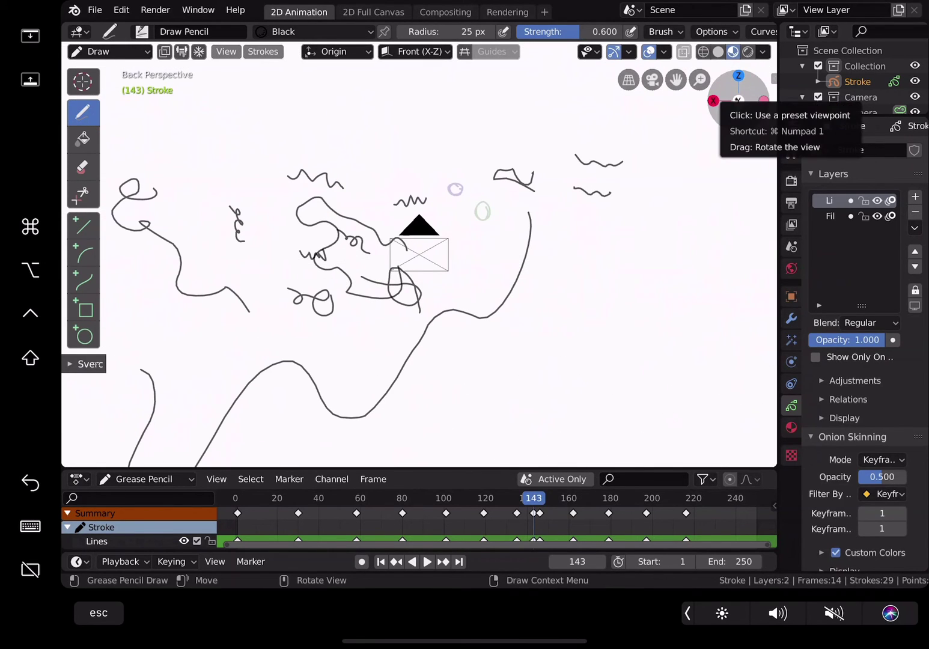
{"action": "left_click_drag", "start_coordinate": [576, 246], "coordinate": [610, 264]}
Advance to frame 228 and draw a large circle with a curved chin line and two ears beneath it
{"action": "key", "text": "space"}
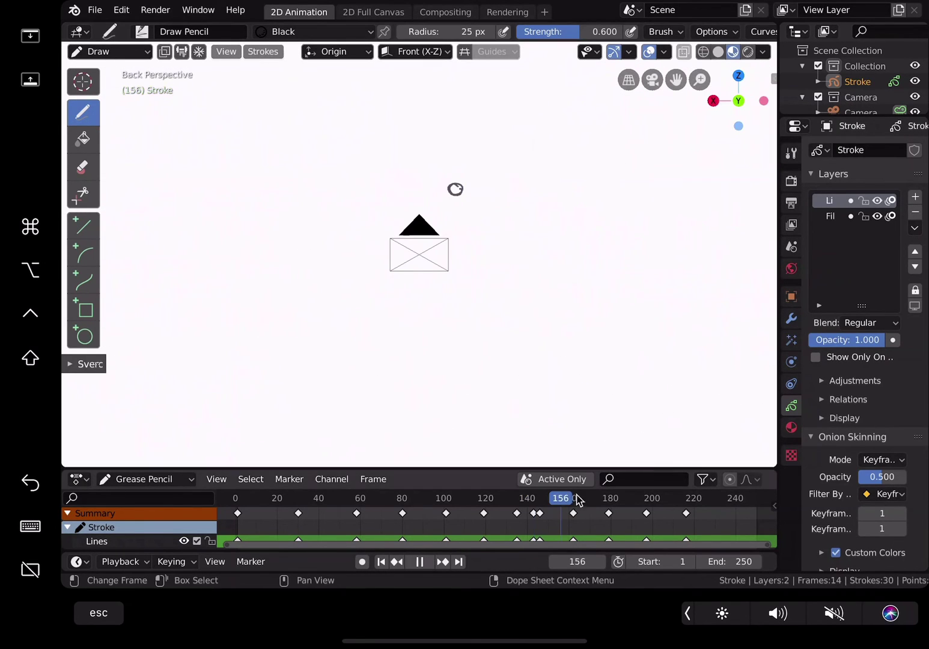
{"action": "key", "text": "space"}
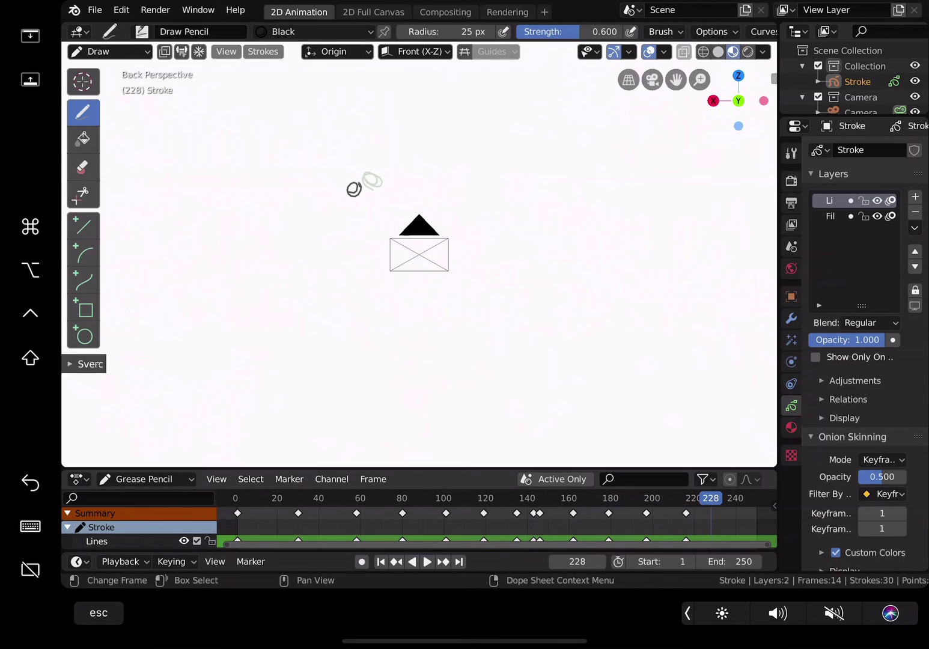
{"action": "mouse_move", "coordinate": [514, 208]}
{"action": "left_mouse_down"}
{"action": "mouse_move", "coordinate": [556, 249]}
{"action": "mouse_move", "coordinate": [543, 194]}
{"action": "mouse_move", "coordinate": [522, 206]}
{"action": "left_mouse_up"}
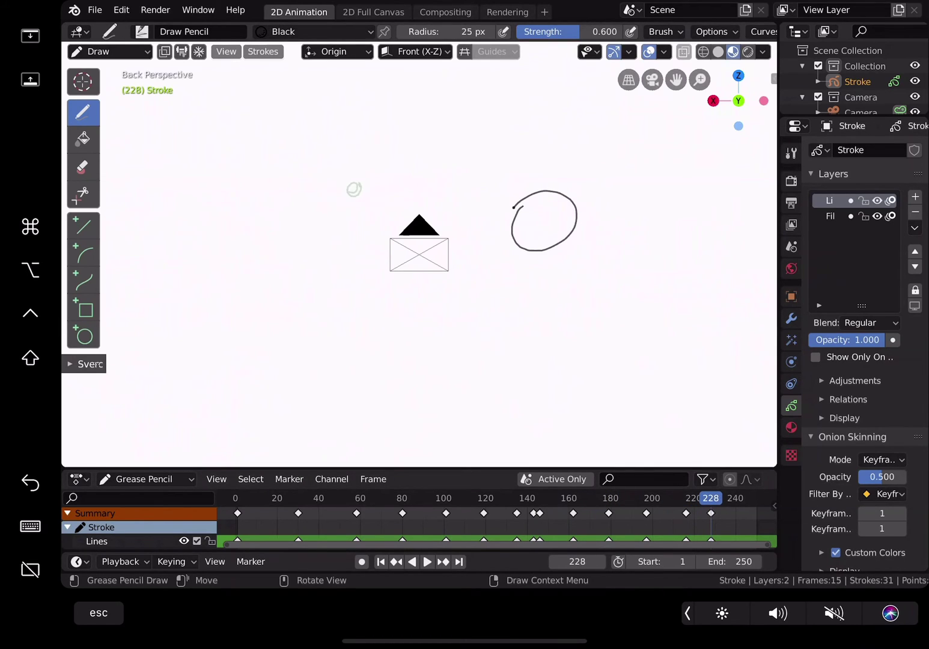
{"action": "mouse_move", "coordinate": [509, 320]}
{"action": "left_mouse_down"}
{"action": "mouse_move", "coordinate": [512, 335]}
{"action": "mouse_move", "coordinate": [514, 326]}
{"action": "mouse_move", "coordinate": [536, 349]}
{"action": "left_mouse_up"}
{"action": "left_click_drag", "start_coordinate": [601, 338], "coordinate": [608, 301]}
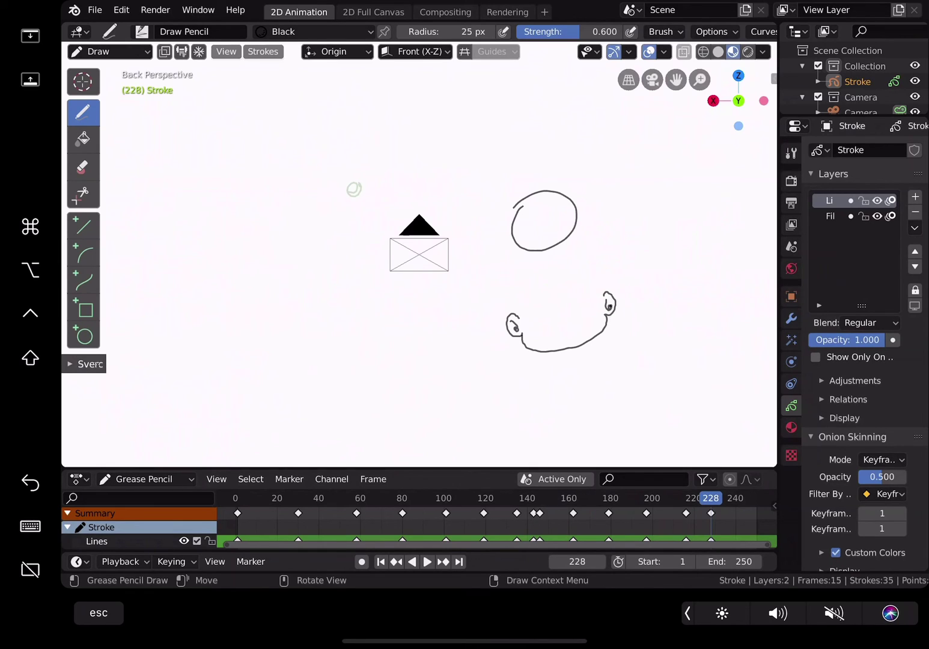
Complete the child's face with two eyes, a fringe of short strokes, a rounded hair outline and a small smile
{"action": "mouse_move", "coordinate": [528, 315]}
{"action": "left_mouse_down"}
{"action": "mouse_move", "coordinate": [545, 312]}
{"action": "mouse_move", "coordinate": [542, 327]}
{"action": "mouse_move", "coordinate": [589, 301]}
{"action": "mouse_move", "coordinate": [584, 313]}
{"action": "left_mouse_up"}
{"action": "left_click_drag", "start_coordinate": [513, 293], "coordinate": [511, 318]}
{"action": "mouse_move", "coordinate": [523, 299]}
{"action": "left_mouse_down"}
{"action": "mouse_move", "coordinate": [520, 317]}
{"action": "mouse_move", "coordinate": [535, 312]}
{"action": "left_mouse_up"}
{"action": "mouse_move", "coordinate": [545, 293]}
{"action": "left_mouse_down"}
{"action": "mouse_move", "coordinate": [549, 309]}
{"action": "mouse_move", "coordinate": [563, 302]}
{"action": "left_mouse_up"}
{"action": "mouse_move", "coordinate": [567, 287]}
{"action": "left_mouse_down"}
{"action": "mouse_move", "coordinate": [576, 301]}
{"action": "mouse_move", "coordinate": [587, 296]}
{"action": "left_mouse_up"}
{"action": "left_click_drag", "start_coordinate": [590, 286], "coordinate": [598, 291]}
{"action": "mouse_move", "coordinate": [517, 265]}
{"action": "left_mouse_down"}
{"action": "mouse_move", "coordinate": [498, 303]}
{"action": "mouse_move", "coordinate": [508, 333]}
{"action": "left_mouse_up"}
{"action": "mouse_move", "coordinate": [520, 262]}
{"action": "left_mouse_down"}
{"action": "mouse_move", "coordinate": [562, 248]}
{"action": "mouse_move", "coordinate": [613, 308]}
{"action": "left_mouse_up"}
{"action": "left_click_drag", "start_coordinate": [563, 337], "coordinate": [572, 334]}
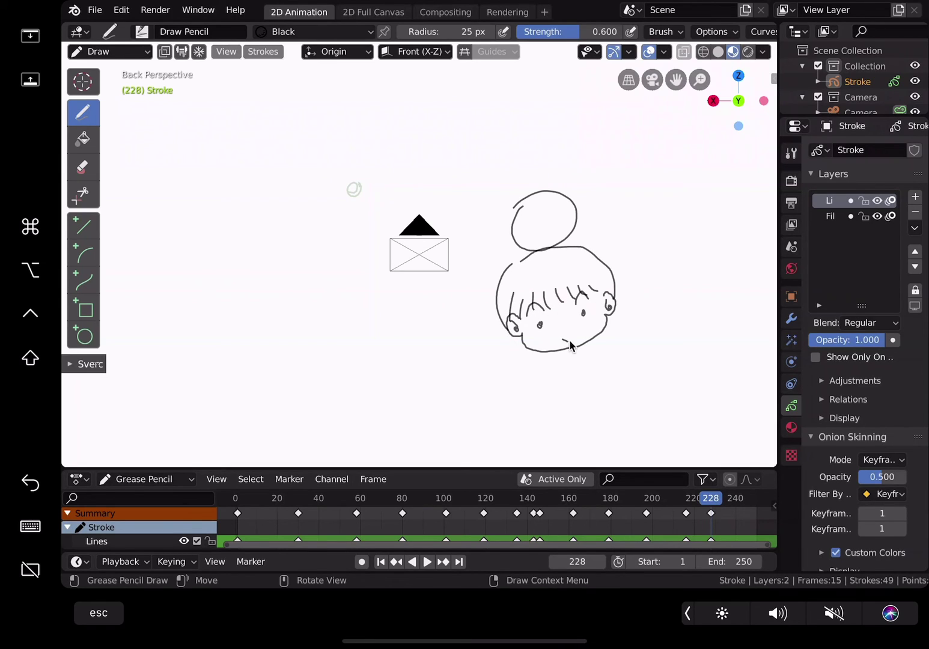
Draw a round pig head with a snout and two pointed ears beside the child's face, with a small arrow pointing at it
{"action": "left_click_drag", "start_coordinate": [664, 312], "coordinate": [643, 348]}
{"action": "left_click_drag", "start_coordinate": [720, 344], "coordinate": [655, 313]}
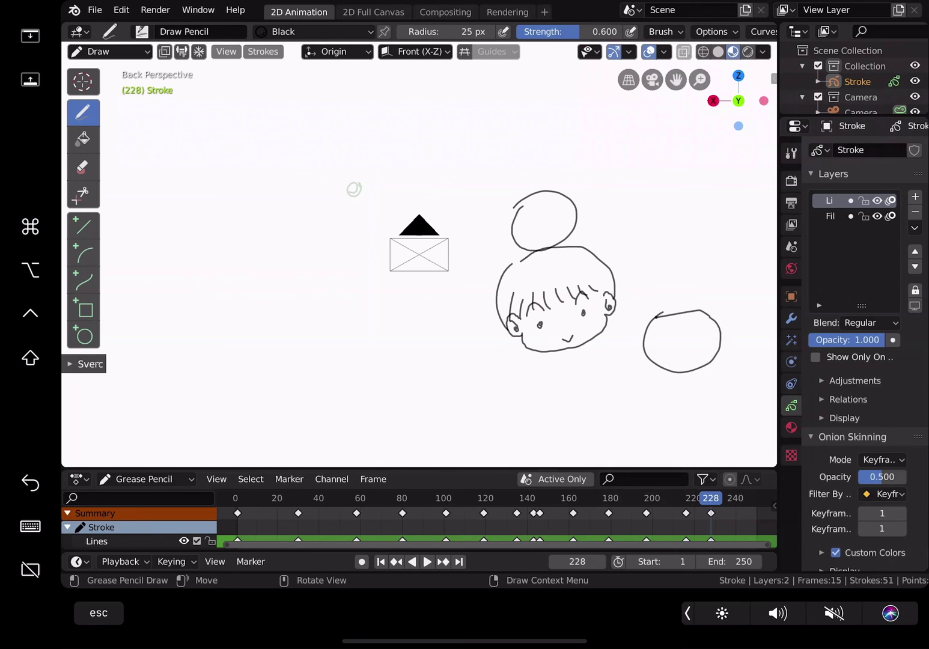
{"action": "mouse_move", "coordinate": [684, 347]}
{"action": "left_mouse_down"}
{"action": "mouse_move", "coordinate": [678, 365]}
{"action": "mouse_move", "coordinate": [698, 353]}
{"action": "left_mouse_up"}
{"action": "mouse_move", "coordinate": [649, 318]}
{"action": "left_mouse_down"}
{"action": "mouse_move", "coordinate": [655, 303]}
{"action": "mouse_move", "coordinate": [666, 312]}
{"action": "left_mouse_up"}
{"action": "mouse_move", "coordinate": [689, 310]}
{"action": "left_mouse_down"}
{"action": "mouse_move", "coordinate": [696, 295]}
{"action": "mouse_move", "coordinate": [702, 309]}
{"action": "mouse_move", "coordinate": [741, 288]}
{"action": "mouse_move", "coordinate": [731, 311]}
{"action": "left_mouse_up"}
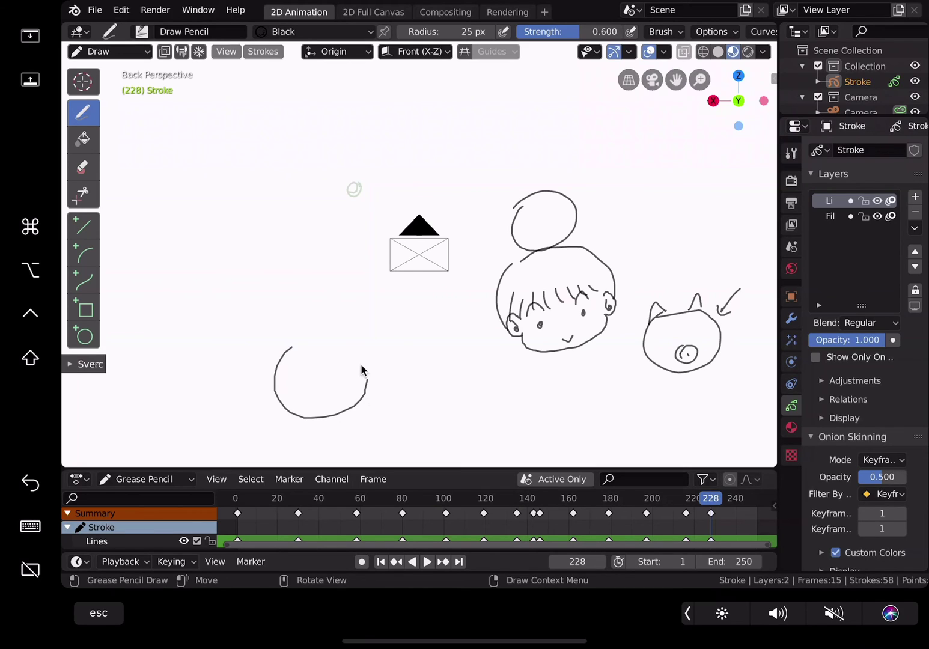
Draw a second pig head below the camera outline with two ears, closed eyes and a snout with nostrils
{"action": "left_click_drag", "start_coordinate": [362, 368], "coordinate": [300, 349]}
{"action": "mouse_move", "coordinate": [318, 394]}
{"action": "left_mouse_down"}
{"action": "mouse_move", "coordinate": [336, 411]}
{"action": "mouse_move", "coordinate": [309, 365]}
{"action": "mouse_move", "coordinate": [345, 367]}
{"action": "left_mouse_up"}
{"action": "left_click_drag", "start_coordinate": [279, 352], "coordinate": [356, 348]}
{"action": "left_click_drag", "start_coordinate": [318, 401], "coordinate": [331, 400]}
{"action": "left_click_drag", "start_coordinate": [337, 399], "coordinate": [338, 400]}
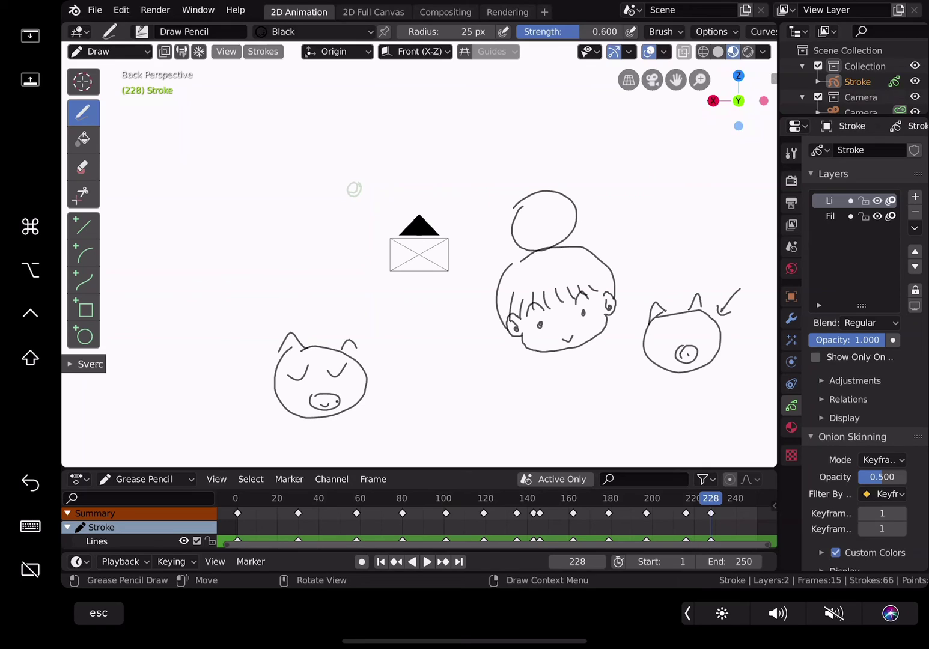
Sketch a small scribbled body under the child's head and a curly line above the first pig
{"action": "mouse_move", "coordinate": [566, 356]}
{"action": "left_mouse_down"}
{"action": "mouse_move", "coordinate": [581, 350]}
{"action": "mouse_move", "coordinate": [560, 360]}
{"action": "mouse_move", "coordinate": [570, 368]}
{"action": "mouse_move", "coordinate": [553, 359]}
{"action": "mouse_move", "coordinate": [595, 361]}
{"action": "mouse_move", "coordinate": [574, 390]}
{"action": "mouse_move", "coordinate": [607, 380]}
{"action": "mouse_move", "coordinate": [594, 376]}
{"action": "left_mouse_up"}
{"action": "mouse_move", "coordinate": [637, 287]}
{"action": "left_mouse_down"}
{"action": "mouse_move", "coordinate": [648, 294]}
{"action": "mouse_move", "coordinate": [679, 274]}
{"action": "mouse_move", "coordinate": [687, 234]}
{"action": "left_mouse_up"}
{"action": "left_click_drag", "start_coordinate": [572, 357], "coordinate": [595, 361]}
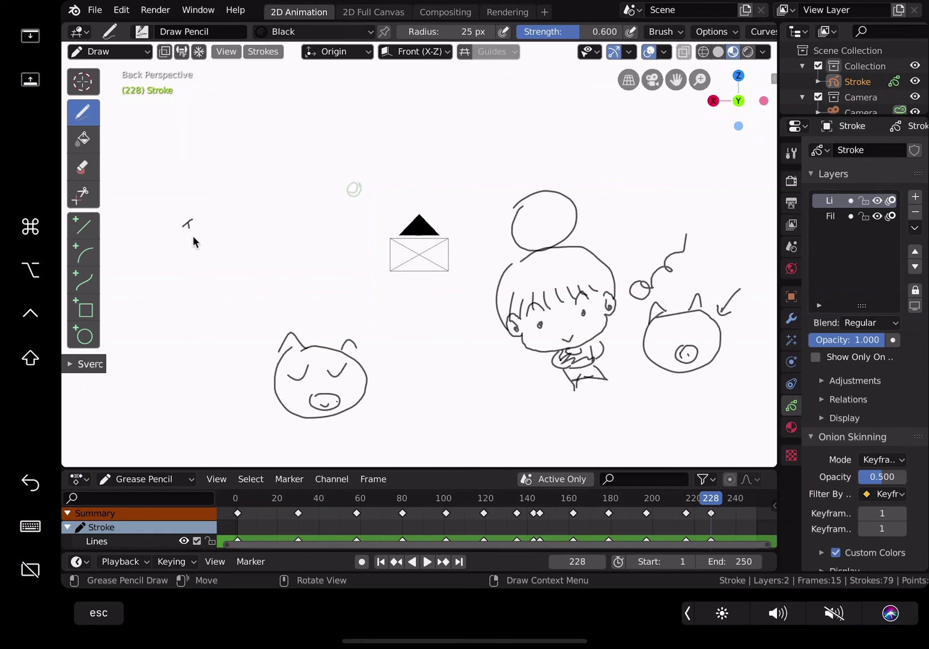
Handwrite the words "This", "hello", "ye" and "blend" in the empty area above the second pig
{"action": "left_click_drag", "start_coordinate": [188, 224], "coordinate": [190, 237]}
{"action": "left_click_drag", "start_coordinate": [195, 222], "coordinate": [212, 237]}
{"action": "left_click", "coordinate": [204, 224]}
{"action": "mouse_move", "coordinate": [266, 192]}
{"action": "left_mouse_down"}
{"action": "mouse_move", "coordinate": [317, 176]}
{"action": "mouse_move", "coordinate": [325, 155]}
{"action": "left_mouse_up"}
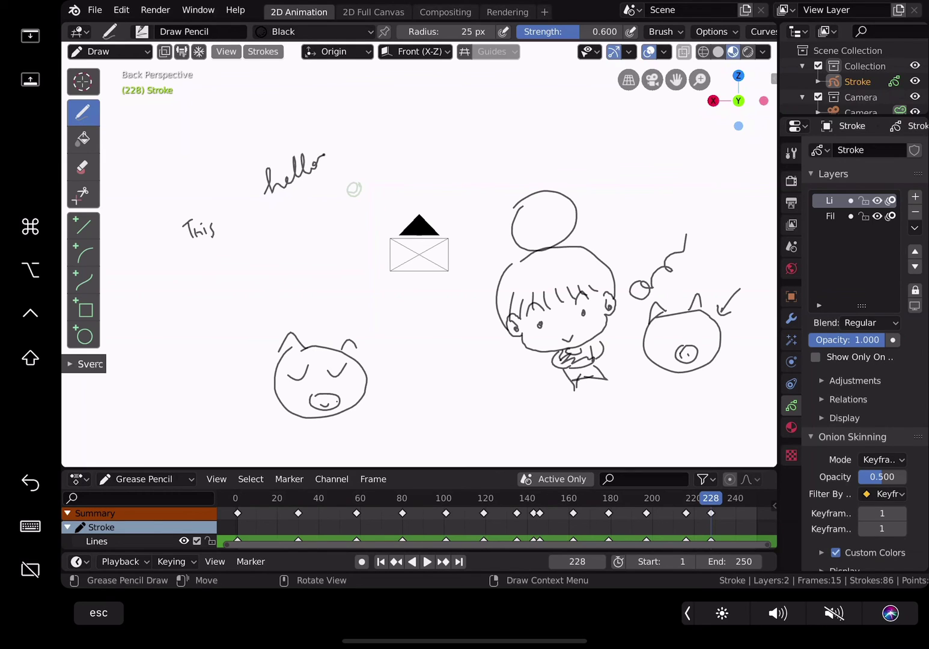
{"action": "mouse_move", "coordinate": [286, 229]}
{"action": "left_mouse_down"}
{"action": "mouse_move", "coordinate": [291, 244]}
{"action": "mouse_move", "coordinate": [310, 221]}
{"action": "left_mouse_up"}
{"action": "left_click_drag", "start_coordinate": [392, 143], "coordinate": [394, 173]}
{"action": "mouse_move", "coordinate": [408, 142]}
{"action": "left_mouse_down"}
{"action": "mouse_move", "coordinate": [411, 173]}
{"action": "mouse_move", "coordinate": [431, 172]}
{"action": "mouse_move", "coordinate": [443, 151]}
{"action": "mouse_move", "coordinate": [445, 160]}
{"action": "left_mouse_up"}
Draw a snail with a spiral shell above the child's head, and add a looping scribble on each side of the head
{"action": "mouse_move", "coordinate": [529, 121]}
{"action": "left_mouse_down"}
{"action": "mouse_move", "coordinate": [549, 118]}
{"action": "mouse_move", "coordinate": [546, 147]}
{"action": "left_mouse_up"}
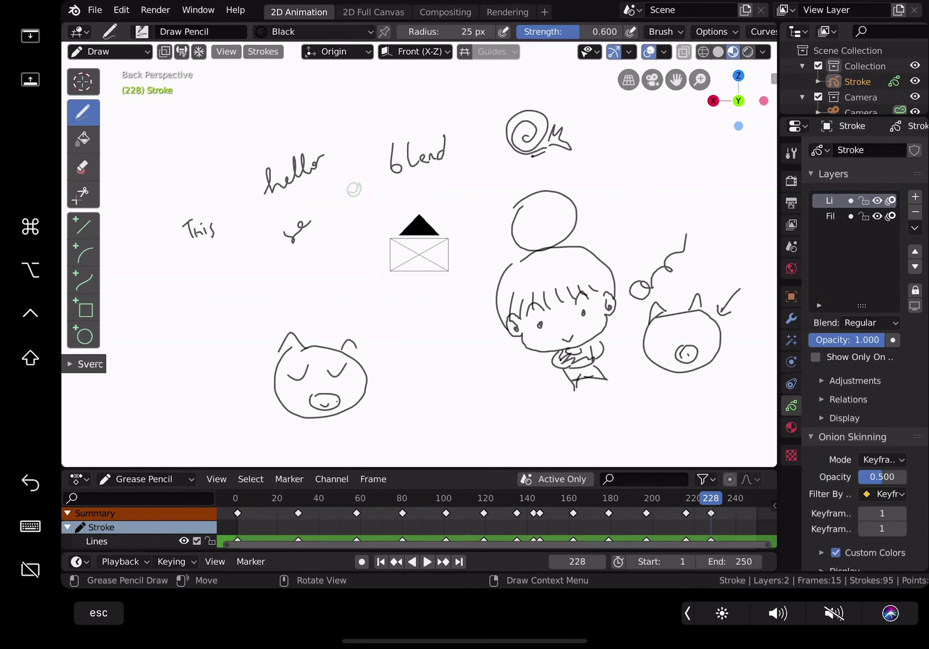
{"action": "left_click_drag", "start_coordinate": [501, 170], "coordinate": [544, 150]}
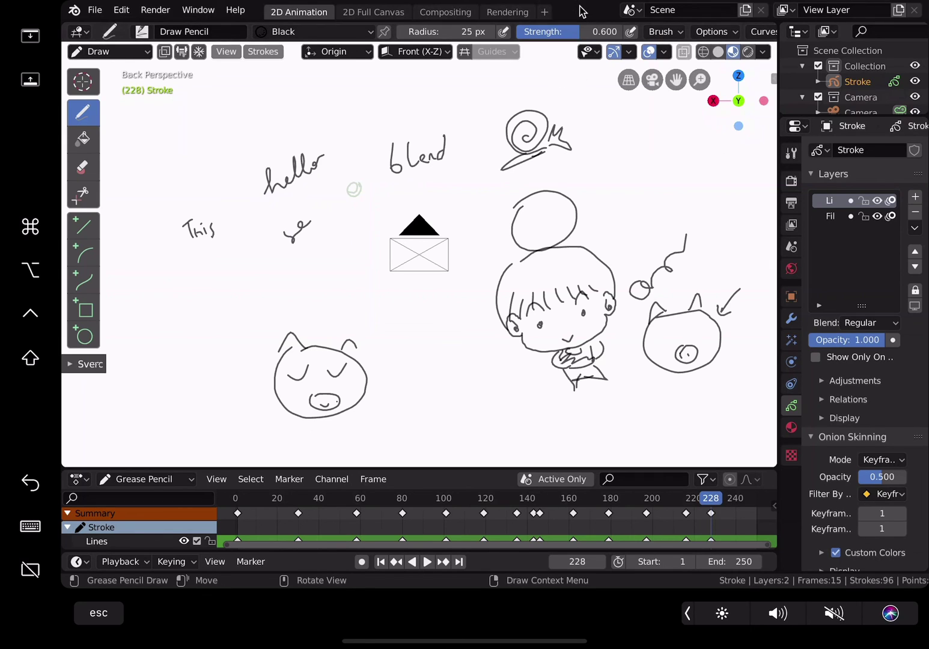
{"action": "left_click_drag", "start_coordinate": [625, 173], "coordinate": [713, 180]}
{"action": "mouse_move", "coordinate": [488, 230]}
{"action": "left_mouse_down"}
{"action": "mouse_move", "coordinate": [511, 262]}
{"action": "mouse_move", "coordinate": [463, 280]}
{"action": "left_mouse_up"}
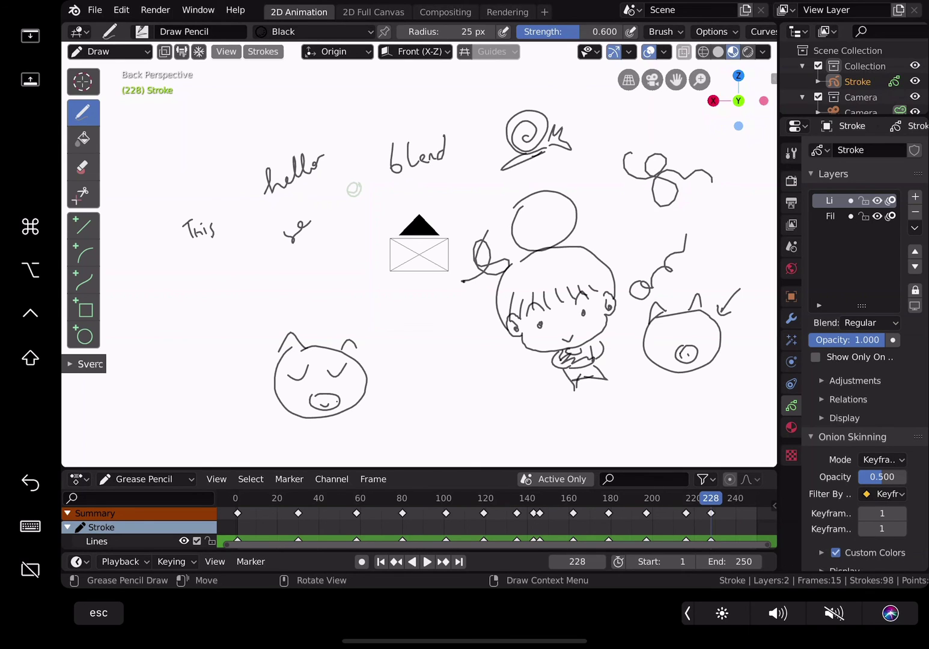
Show the splash screen to check the Blender version, and close it
{"action": "left_click", "coordinate": [74, 10]}
{"action": "left_click", "coordinate": [119, 27]}
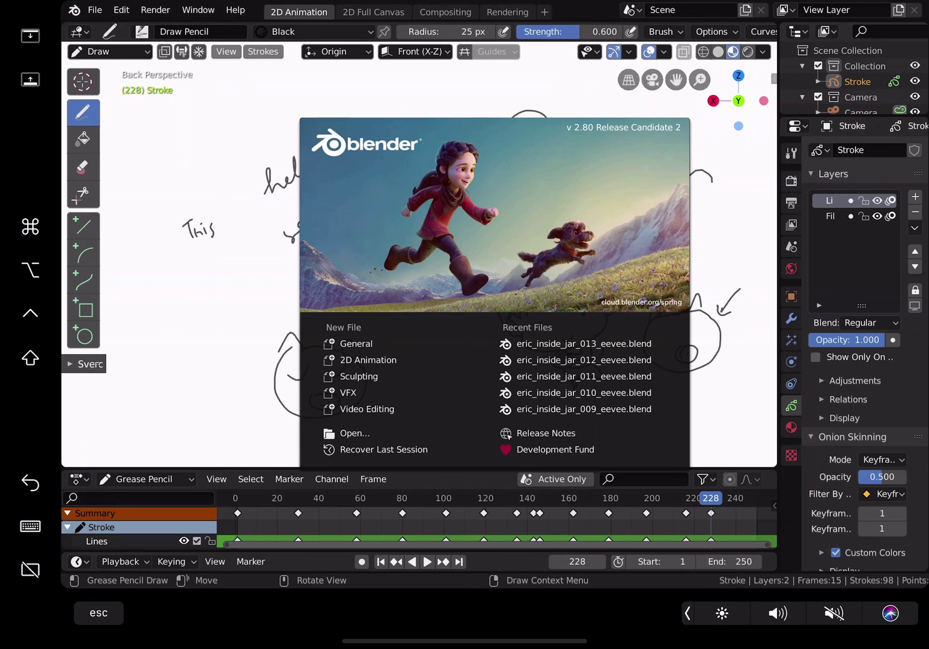
{"action": "left_click", "coordinate": [728, 187]}
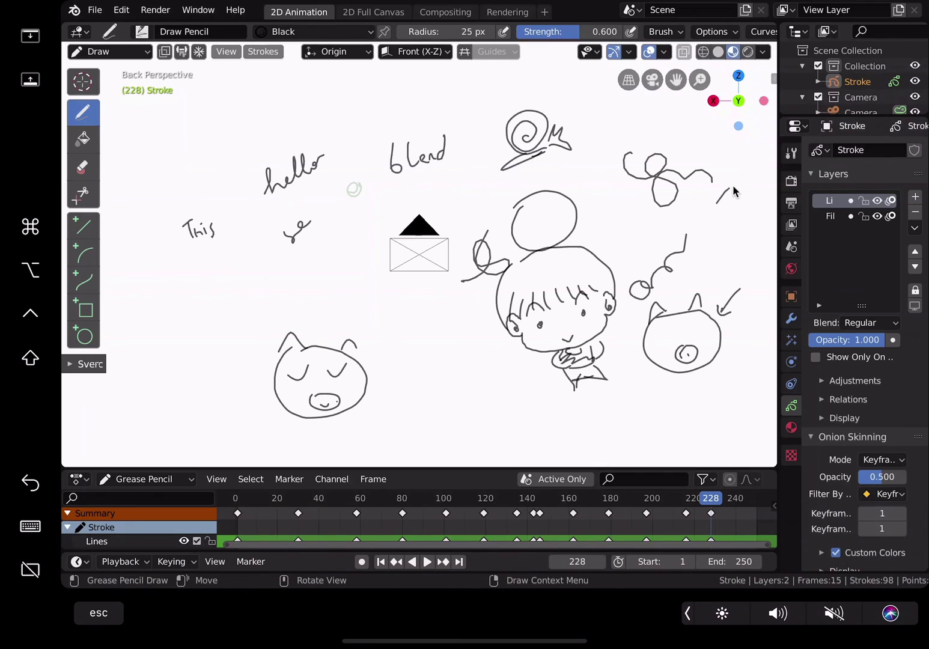
Draw dense zigzag scribbles above the first pig, a long zigzag down the middle and a scribble over the child's body
{"action": "left_click_drag", "start_coordinate": [733, 191], "coordinate": [737, 206]}
{"action": "left_click_drag", "start_coordinate": [695, 237], "coordinate": [709, 257]}
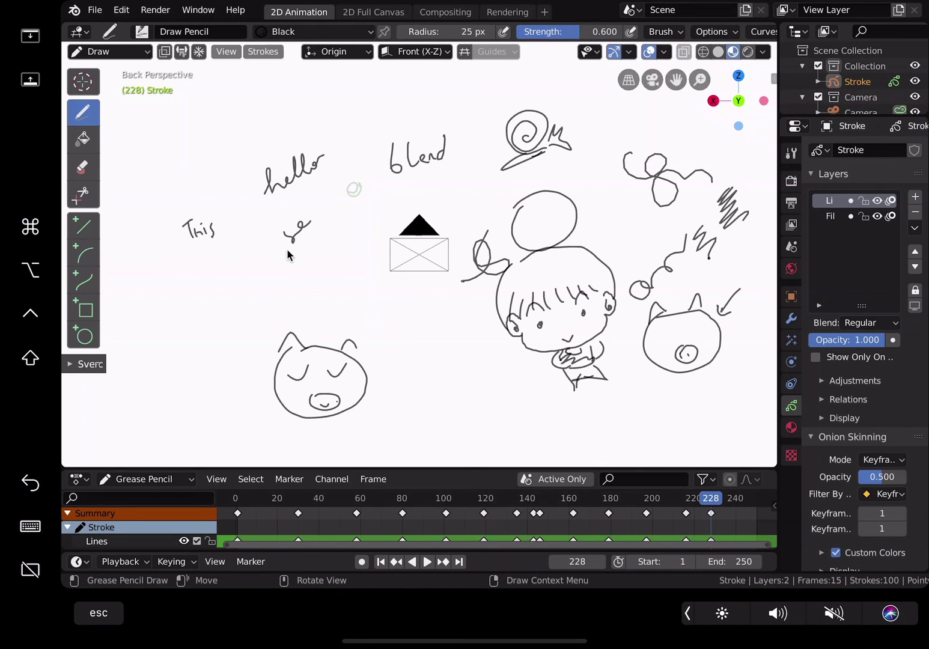
{"action": "mouse_move", "coordinate": [285, 253]}
{"action": "left_mouse_down"}
{"action": "mouse_move", "coordinate": [360, 324]}
{"action": "mouse_move", "coordinate": [429, 366]}
{"action": "mouse_move", "coordinate": [563, 378]}
{"action": "mouse_move", "coordinate": [464, 397]}
{"action": "left_mouse_up"}
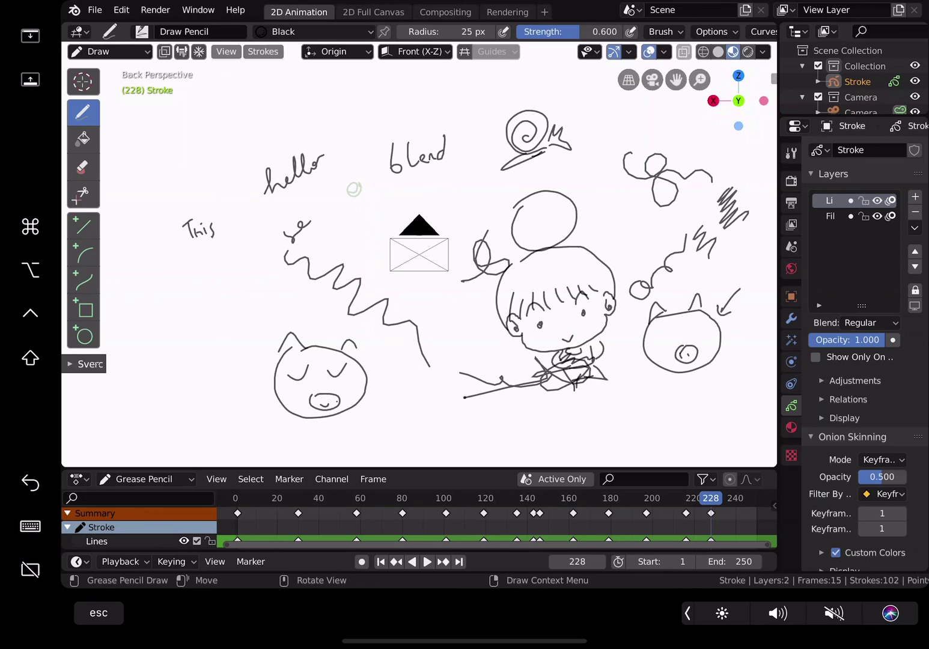